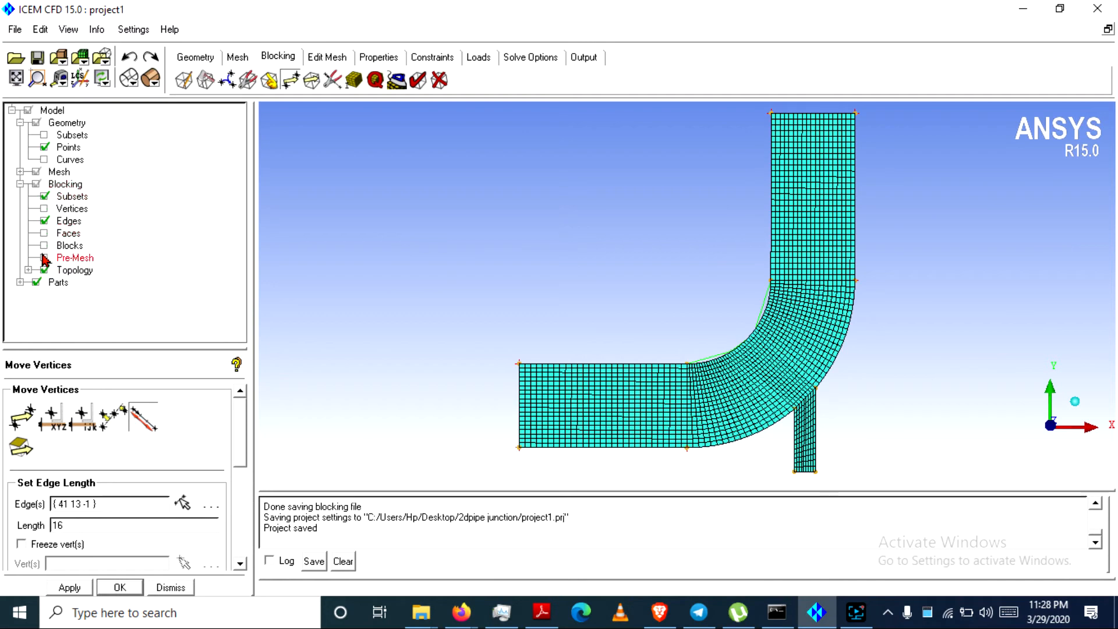
Hide the pre-mesh so only blocking edges show, and expand the Parts list
left_click(36, 171)
scroll(451, 239, "down", 1)
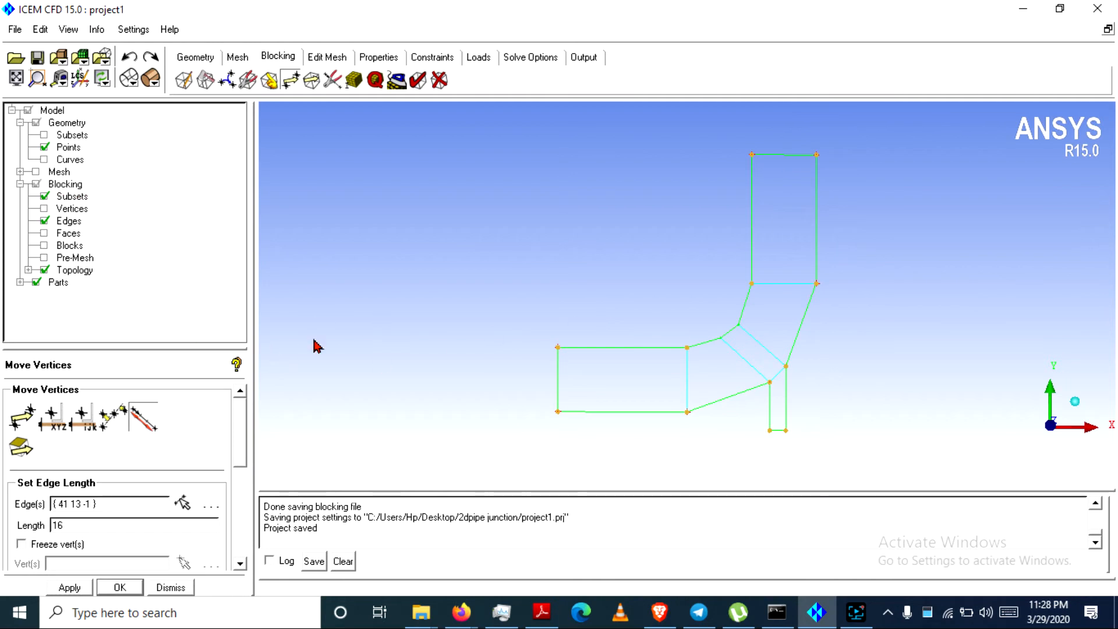
left_click(20, 283)
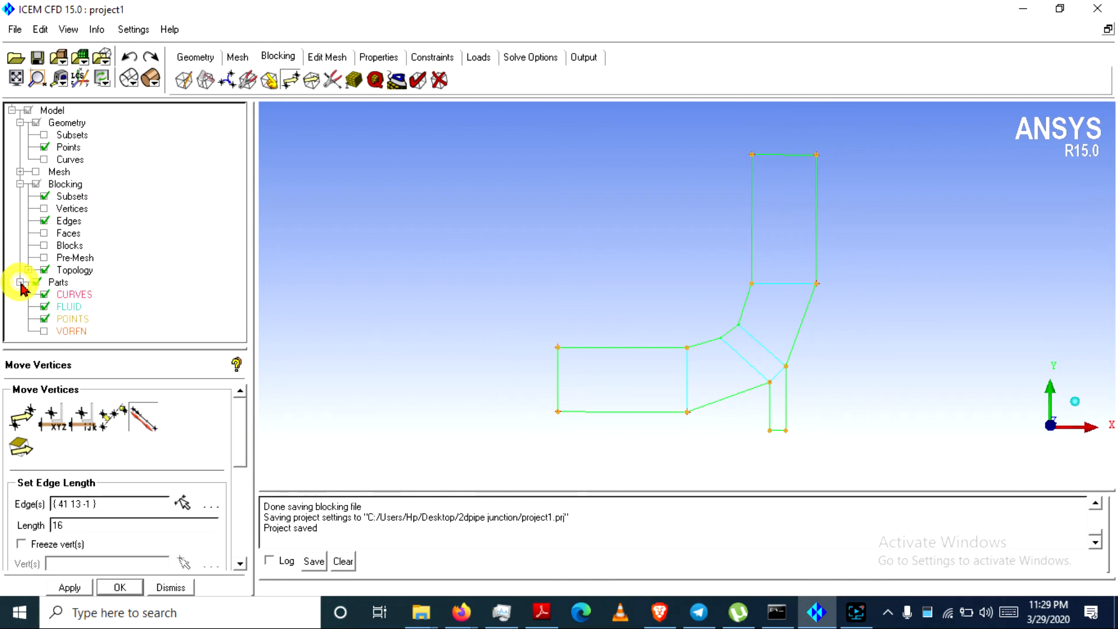
right_click(60, 285)
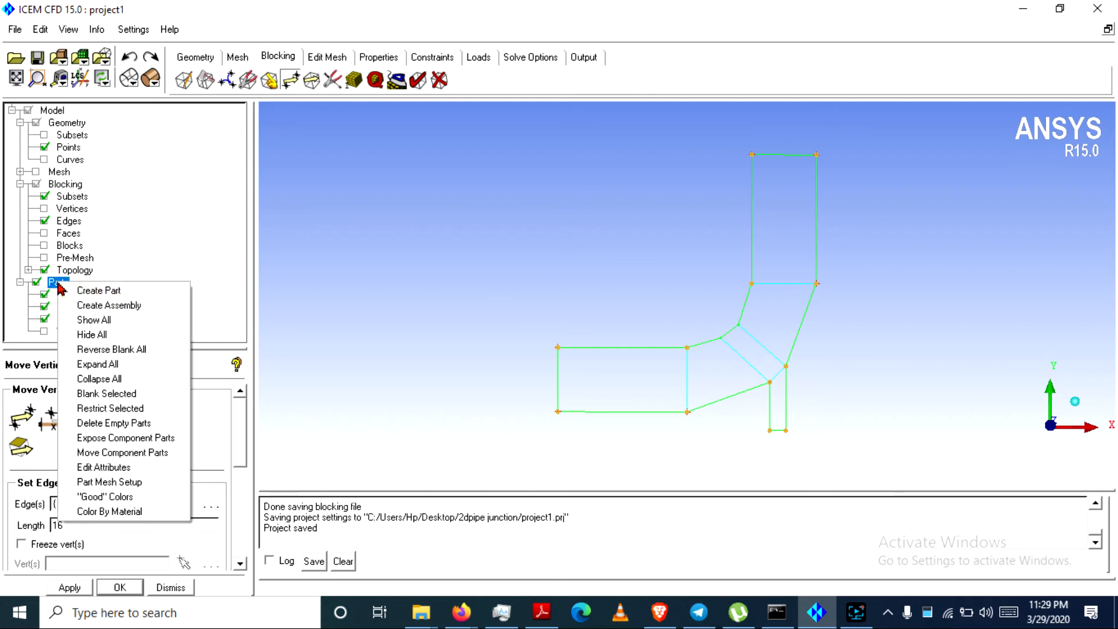
Show geometry curves and assign the large pipe's left end line to a new INLET part
left_click(88, 290)
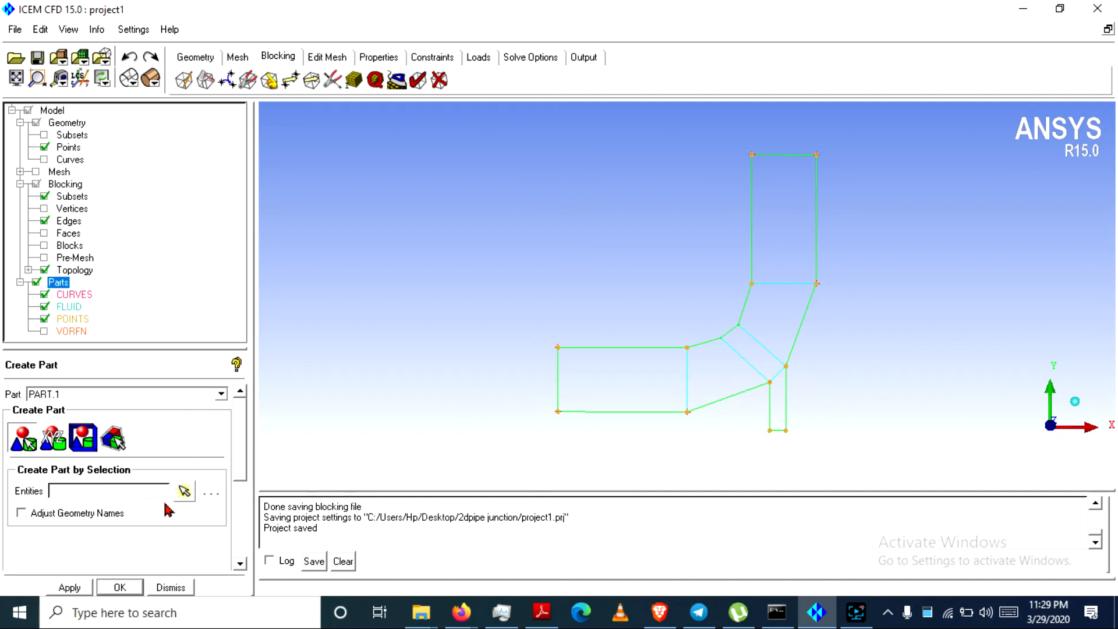
left_click(184, 493)
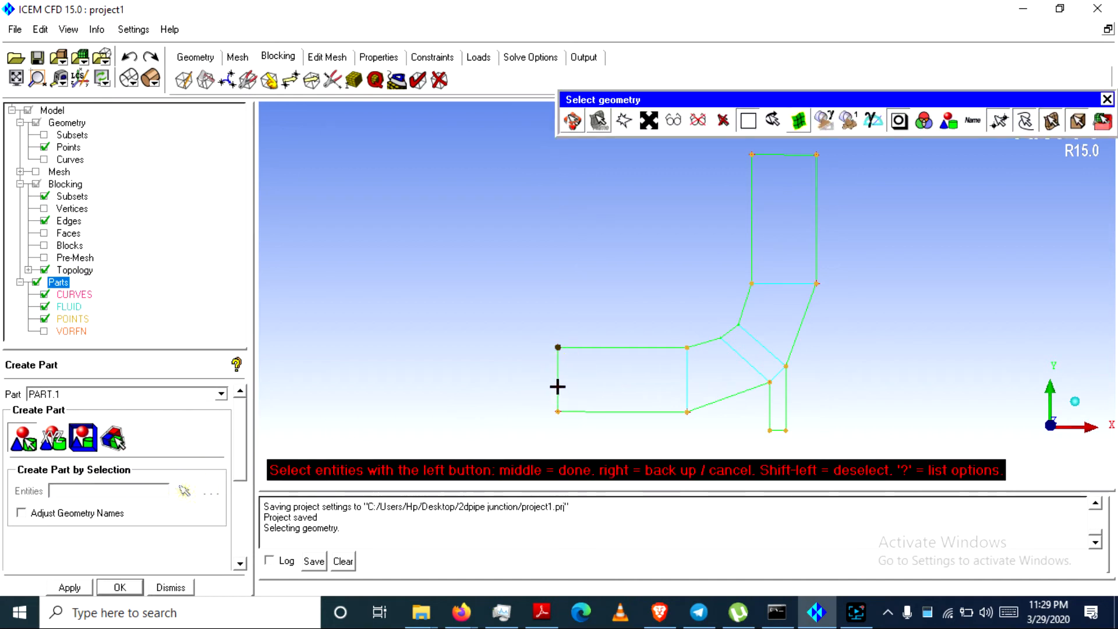
left_click(43, 159)
left_click(29, 448)
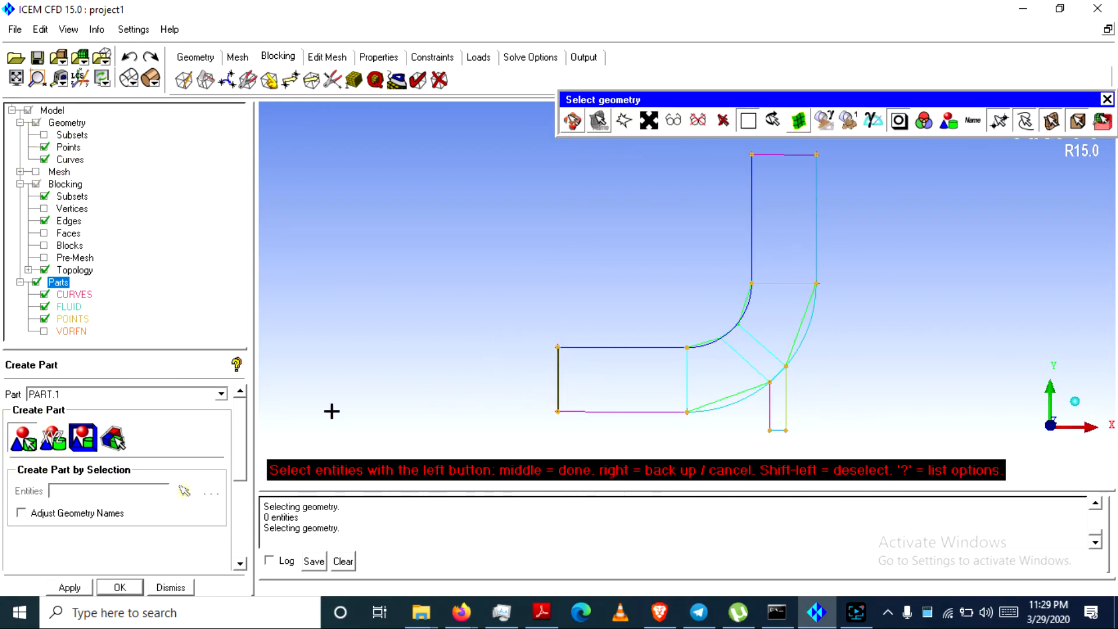
double_click(55, 395)
type("inlet")
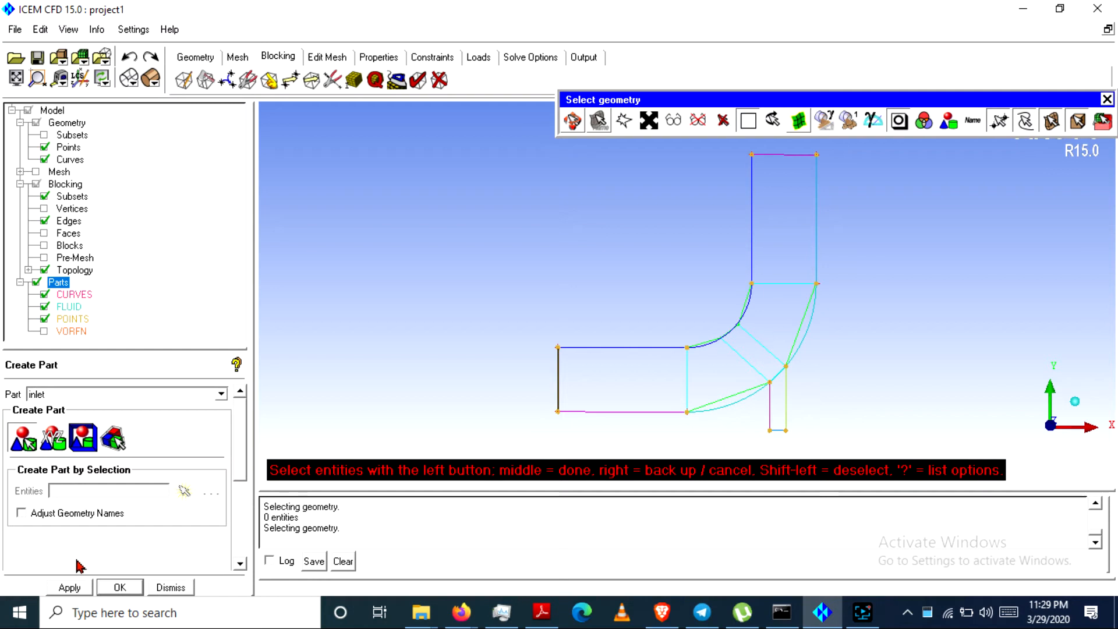
left_click(64, 588)
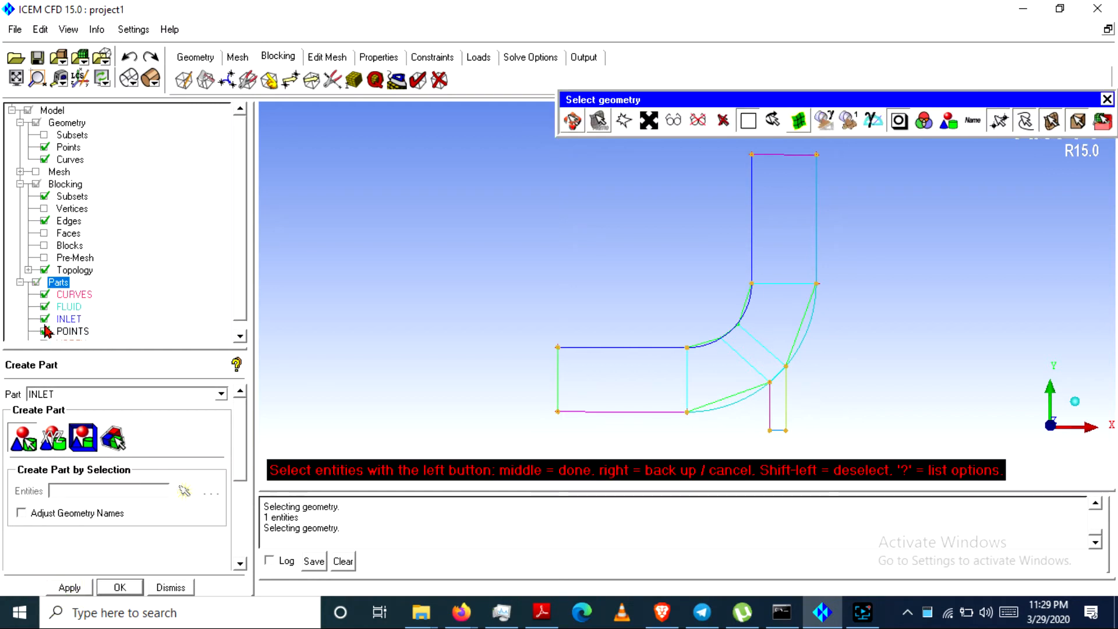
Hide the blocking edges and display only the geometry curves
left_click(43, 322)
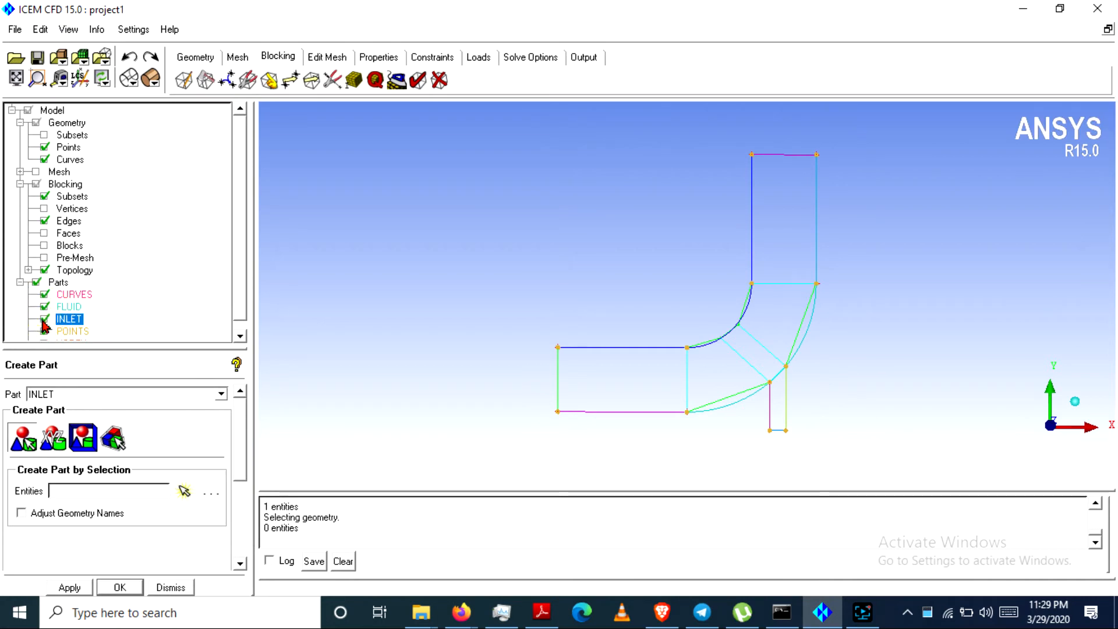
left_click(44, 319)
left_click(46, 161)
left_click(45, 319)
left_click(44, 221)
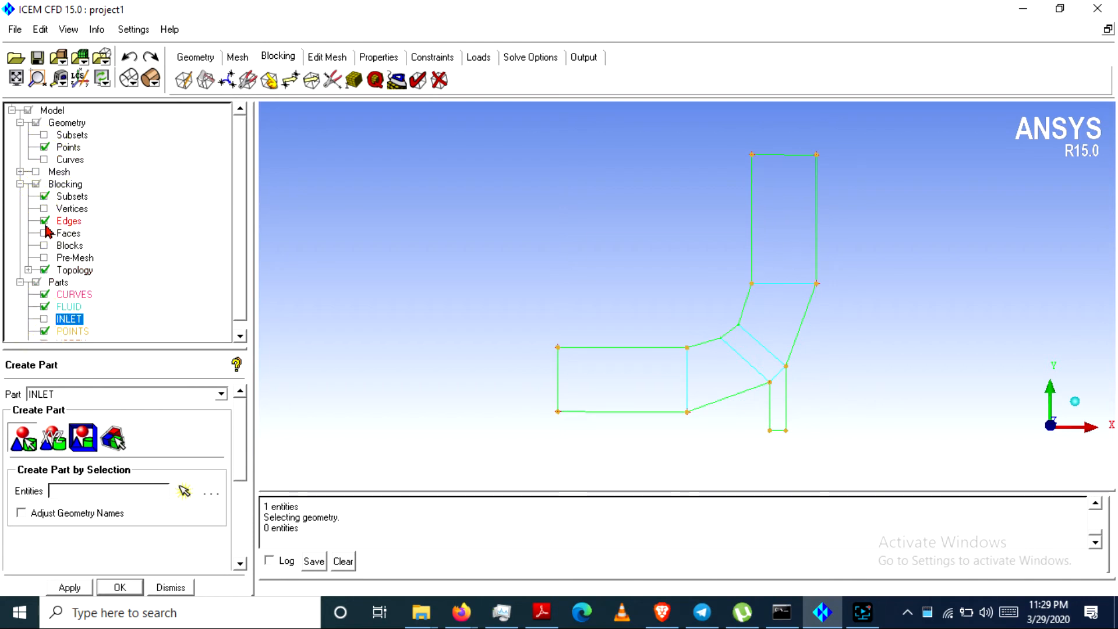
left_click(44, 159)
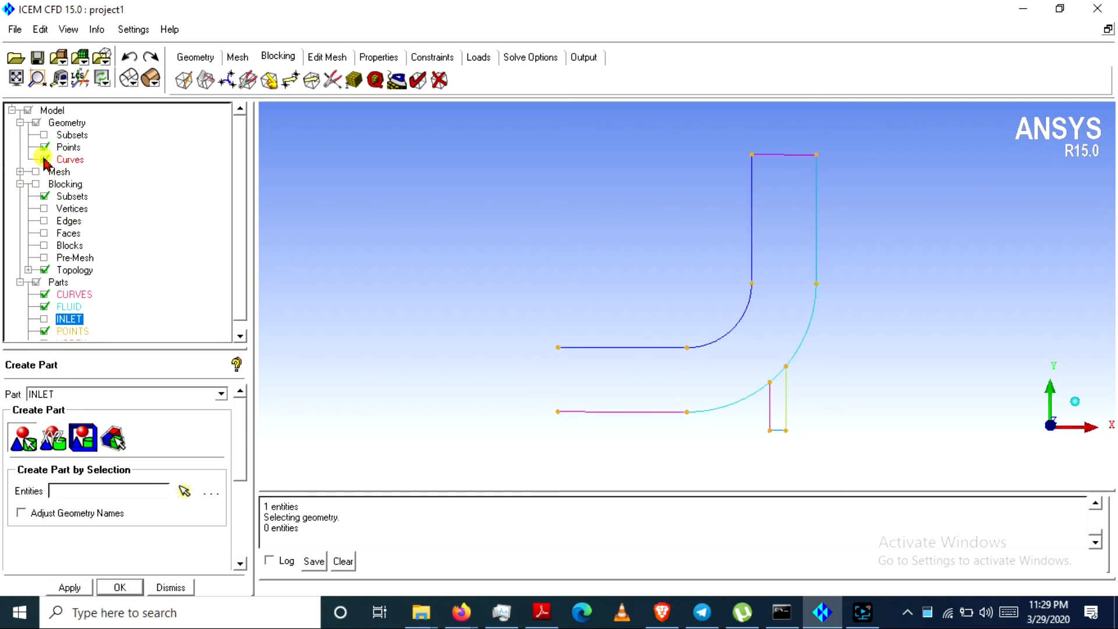
Toggle the INLET part's visibility to check its green left-end line, then reframe the junction
left_click(44, 320)
left_click(43, 320)
left_click(42, 319)
left_click(42, 319)
scroll(336, 355, "up", 1)
middle_click_drag(490, 431, 444, 330)
scroll(444, 330, "up", 1)
left_click(44, 318)
left_click(43, 319)
left_click(43, 318)
left_click(43, 319)
left_click(43, 319)
scroll(630, 426, "down", 2)
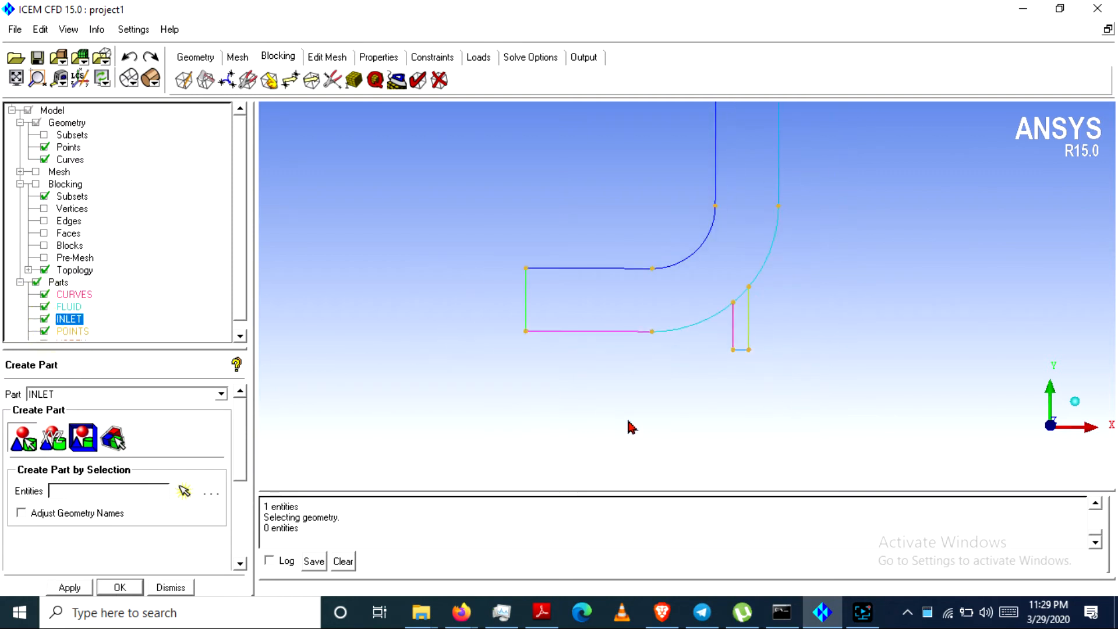
middle_click_drag(636, 415, 567, 492)
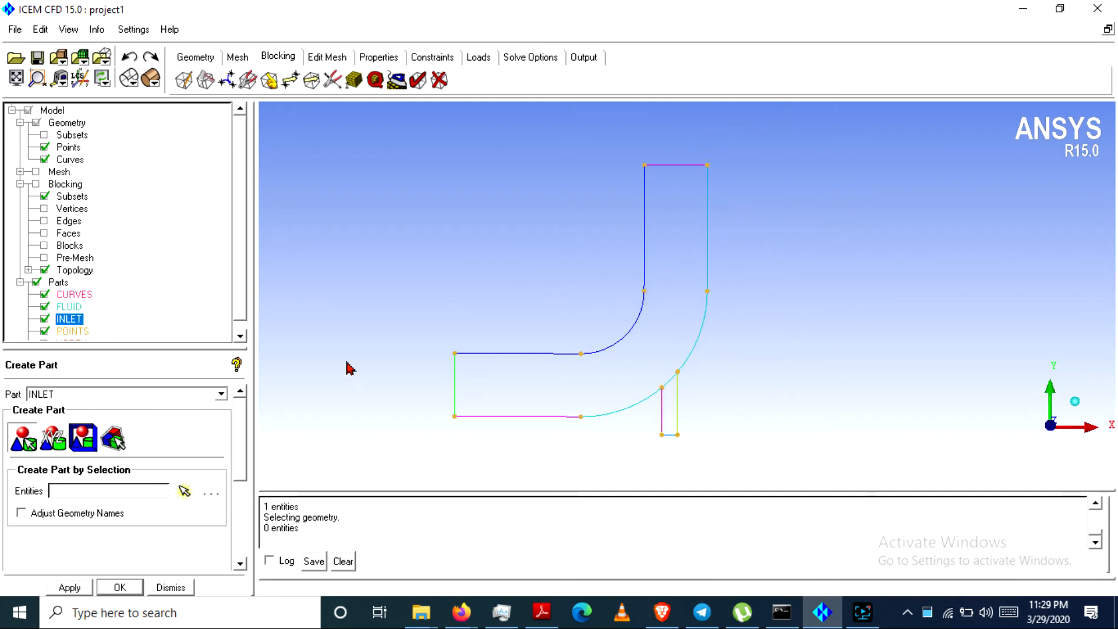
Assign the vertical pipe's top end line to a new part named OUTLET
left_click(184, 491)
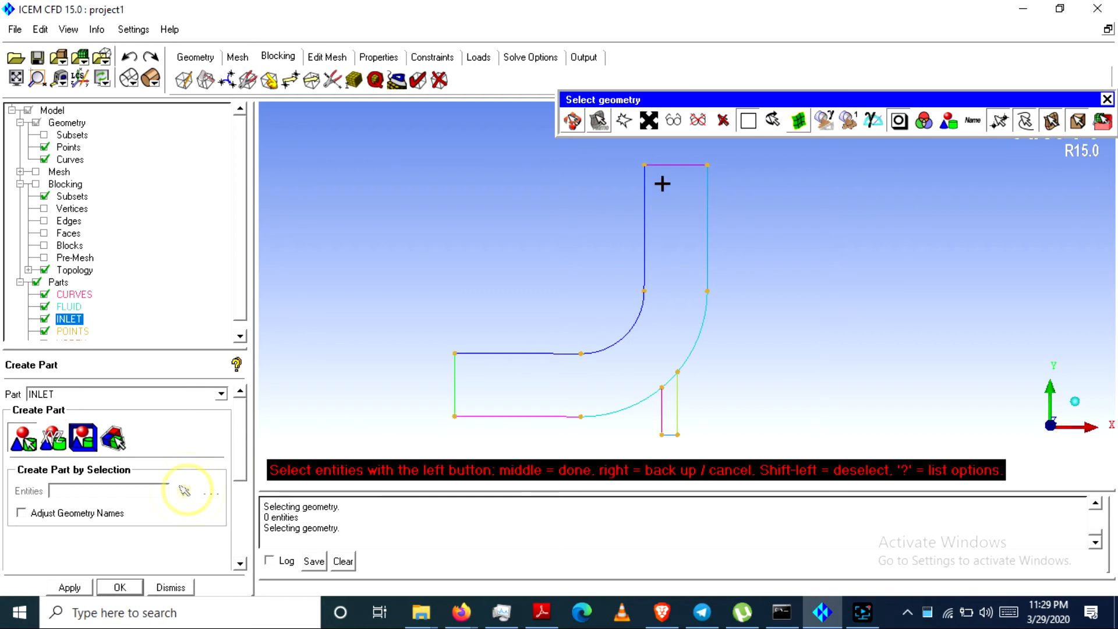
left_click(672, 164)
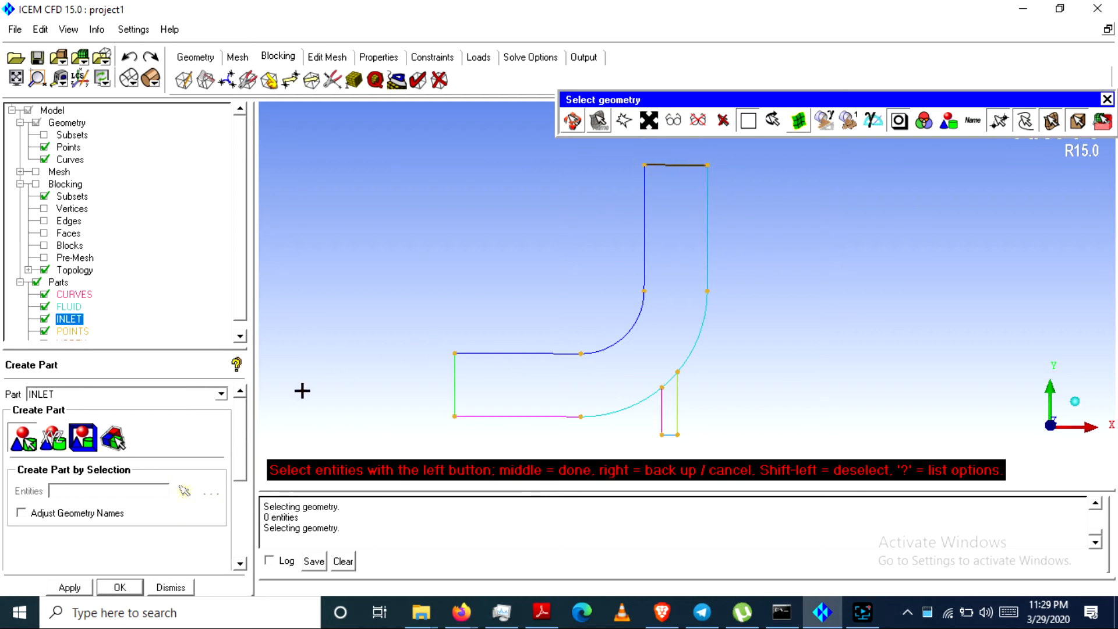
left_click(101, 394)
left_click_drag(102, 394, 5, 407)
type("ou")
type("tlet")
left_click(69, 588)
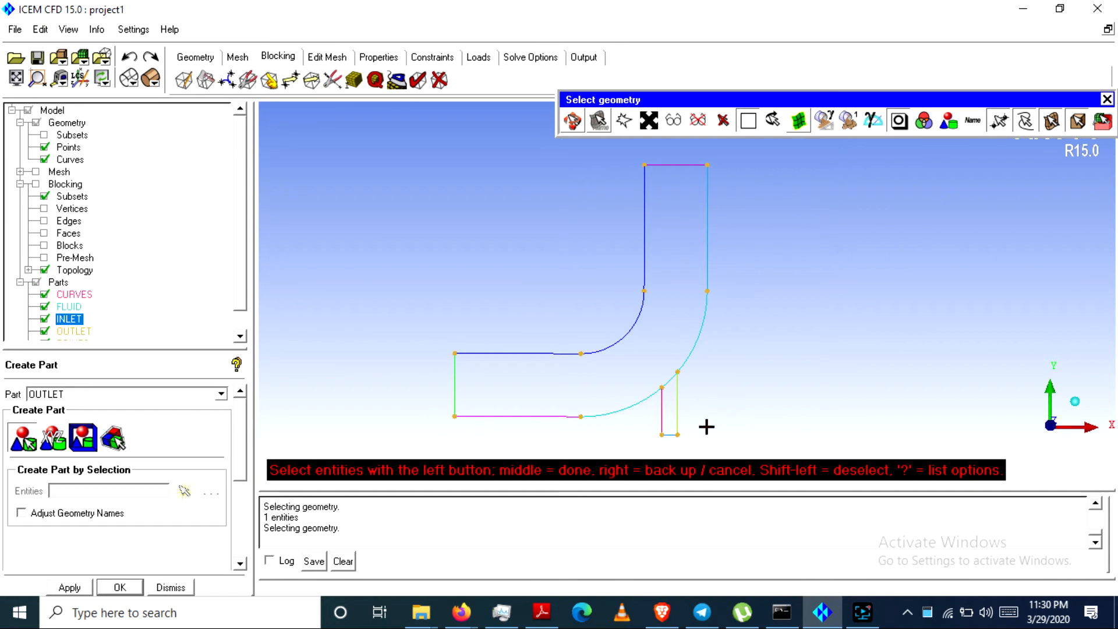
Assign the small pipe's bottom end line to a new part named SMALLINLET
left_click(670, 435)
left_click(106, 391)
left_click_drag(85, 395, 3, 401)
type("smallinlet")
left_click(69, 587)
Put the large pipe's upper wall, inner arc and vertical inner wall into OUTERWALL_LARGE_PIPE
left_click(530, 354)
left_click(609, 339)
left_click(644, 238)
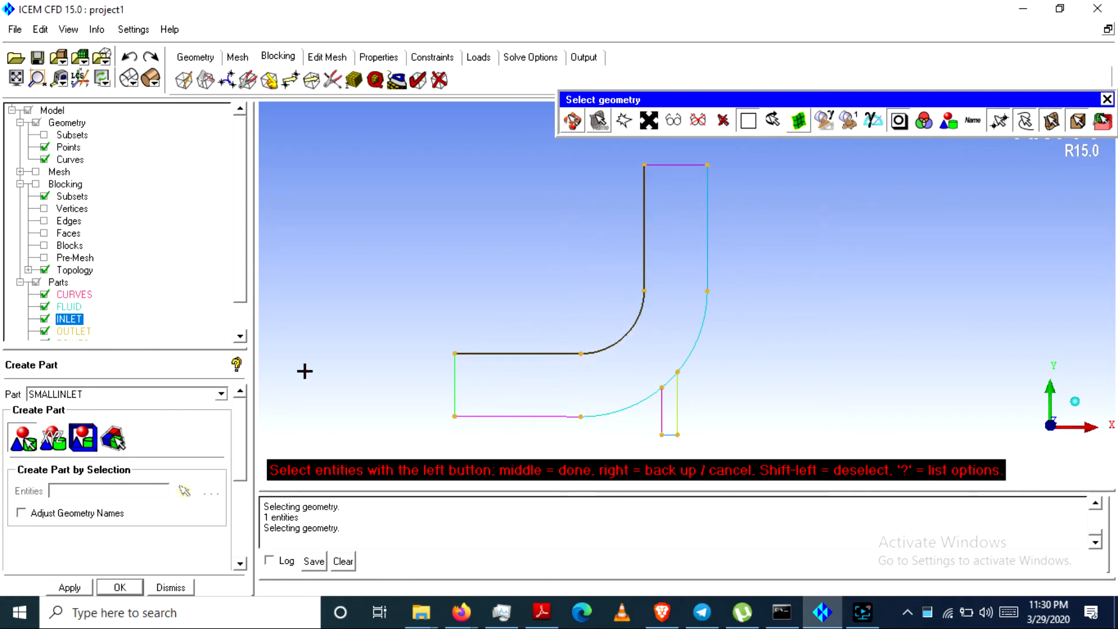
left_click(175, 393)
double_click(175, 394)
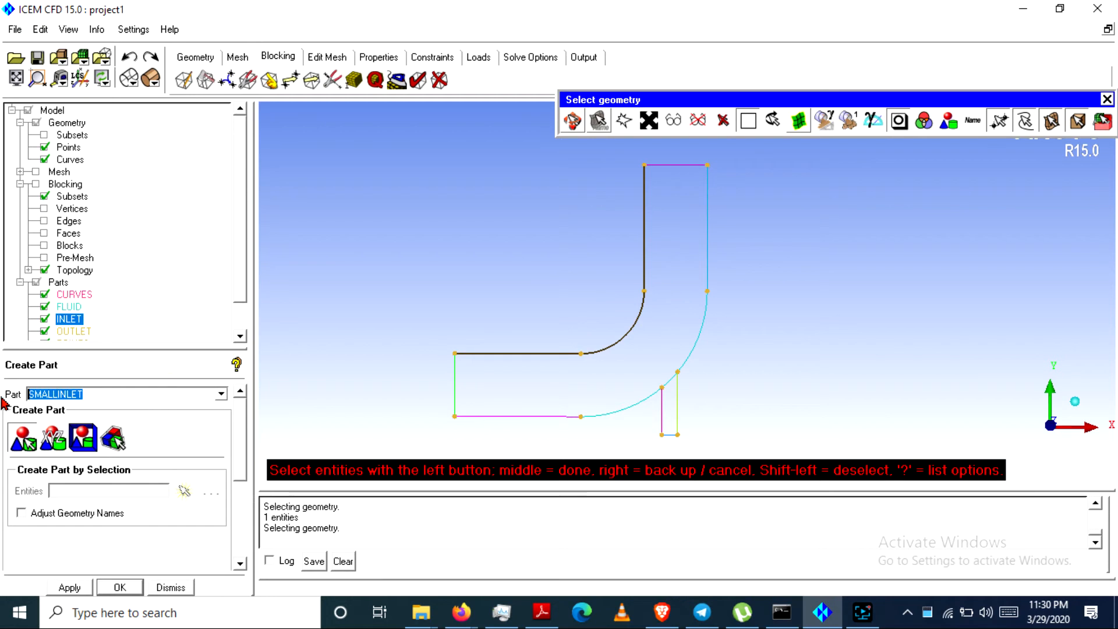
type("d")
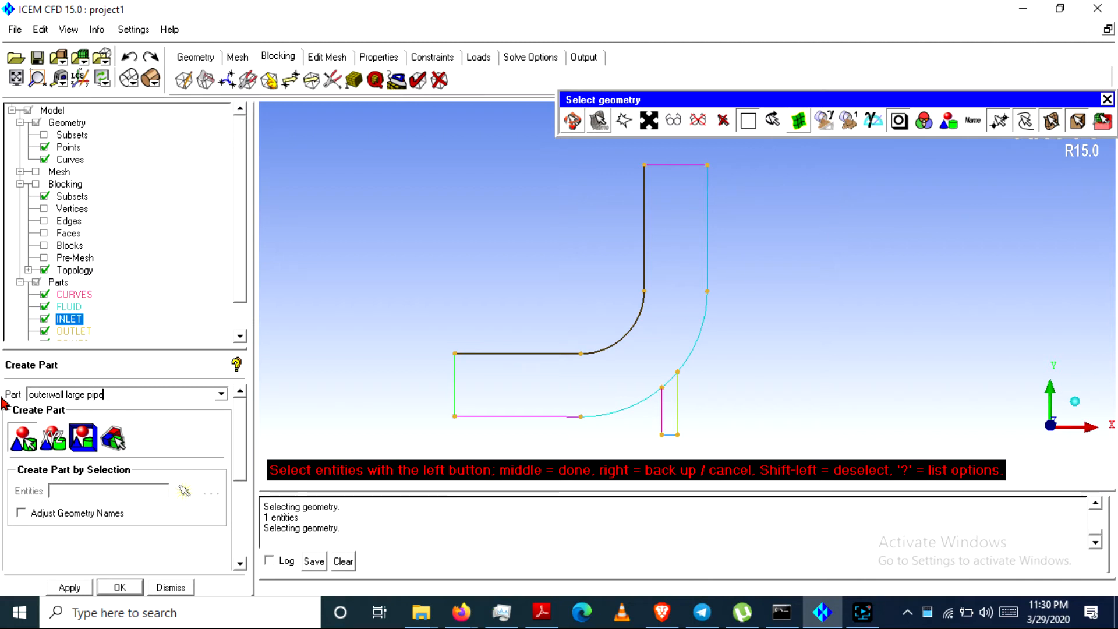
left_click(70, 587)
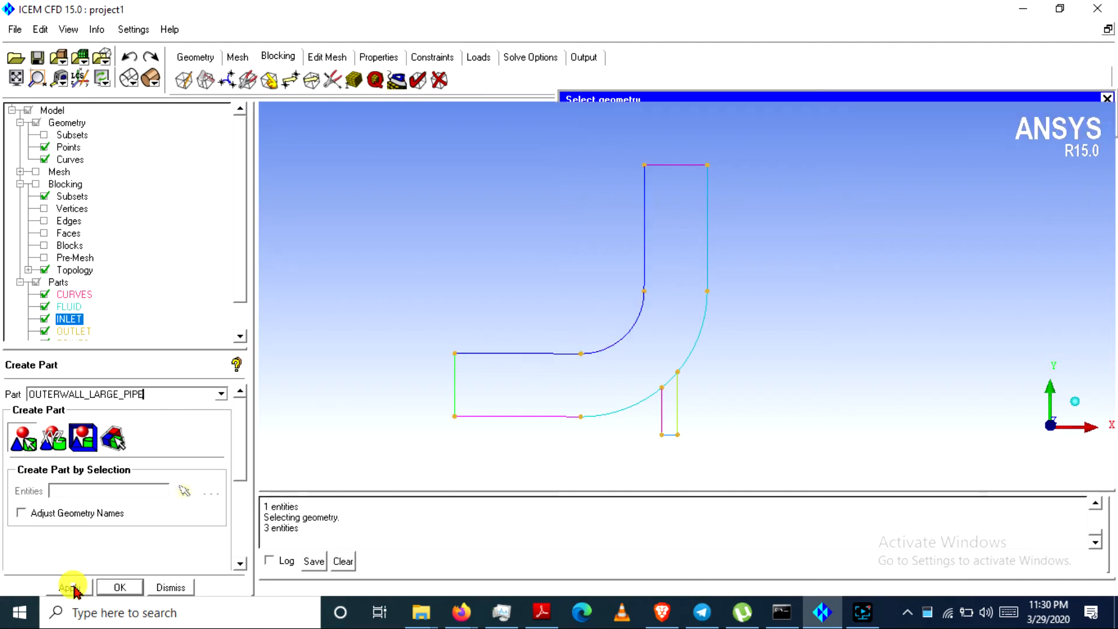
Select the large pipe's bottom straight wall and outer bend arc, deselecting and reselecting the arc
left_click(549, 418)
left_click(617, 410)
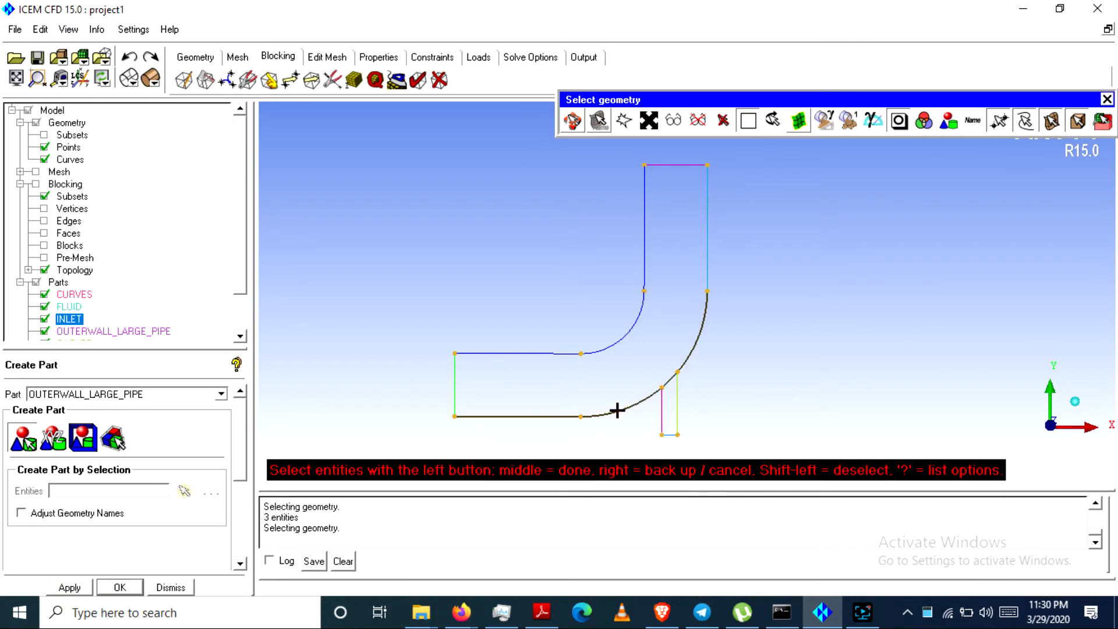
right_click(547, 421)
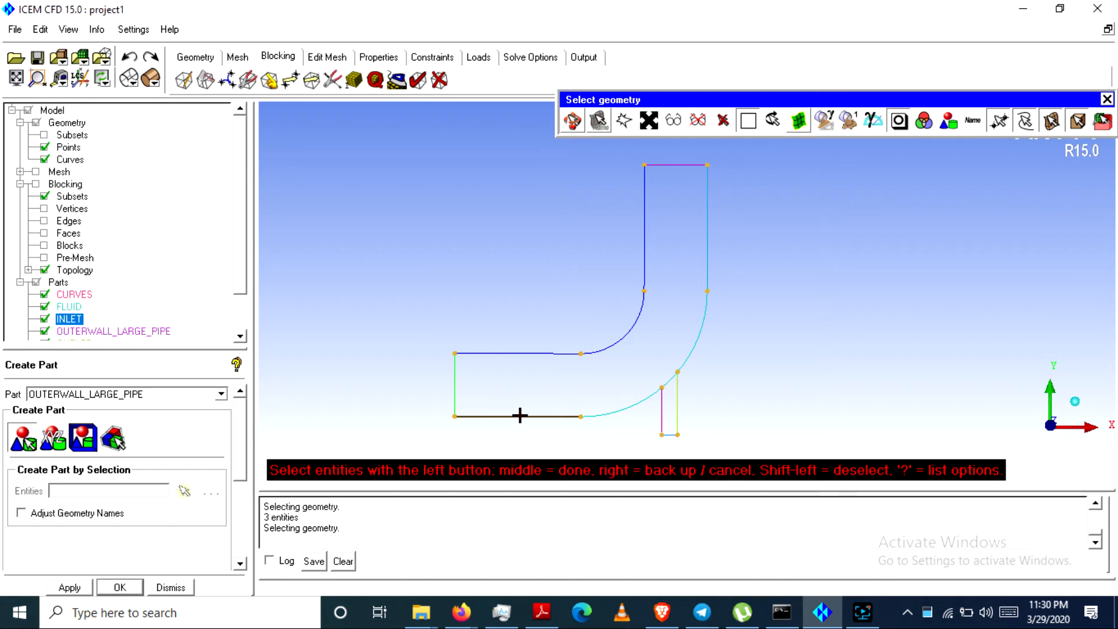
left_click(519, 416)
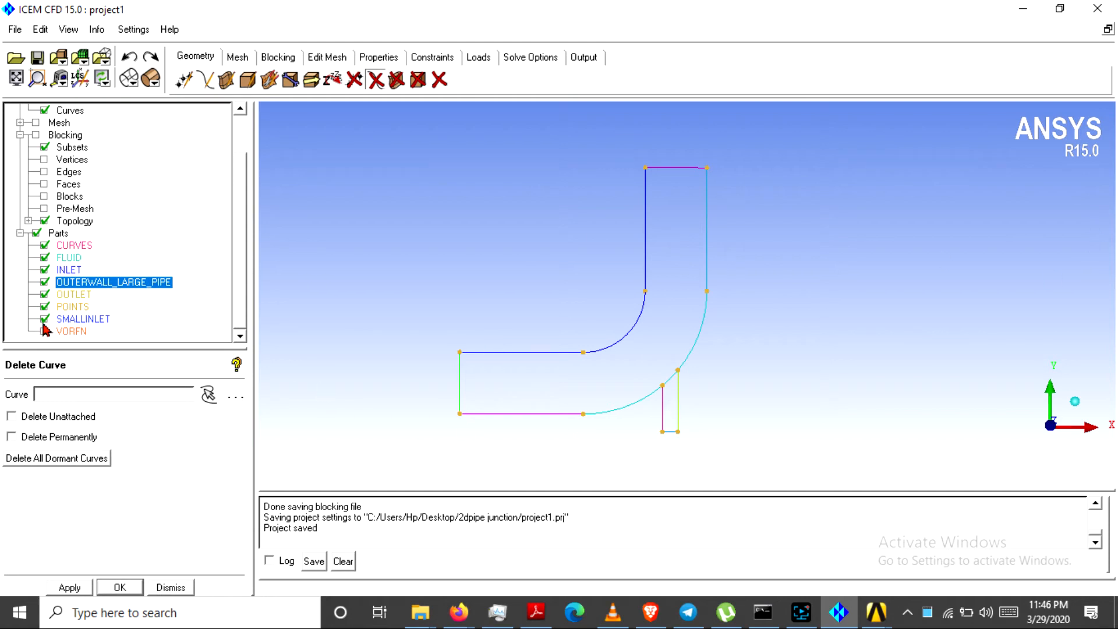
Assign the small pipe's left vertical wall to a new part named SMALLPIPELEFT_WALL
right_click(62, 235)
left_click(96, 243)
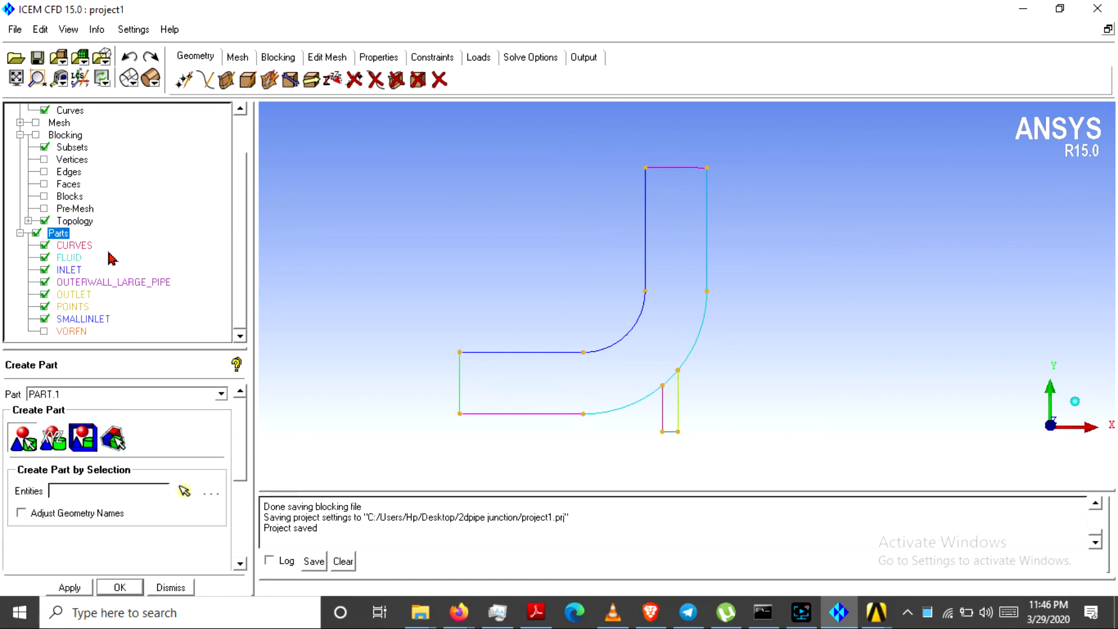
left_click(184, 491)
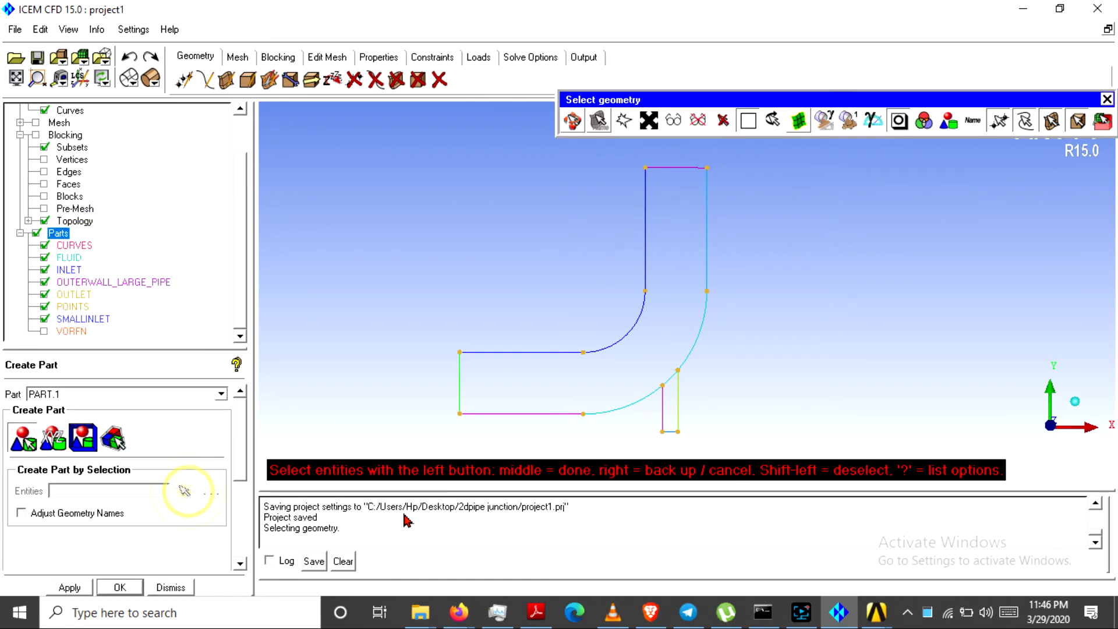
left_click(663, 410)
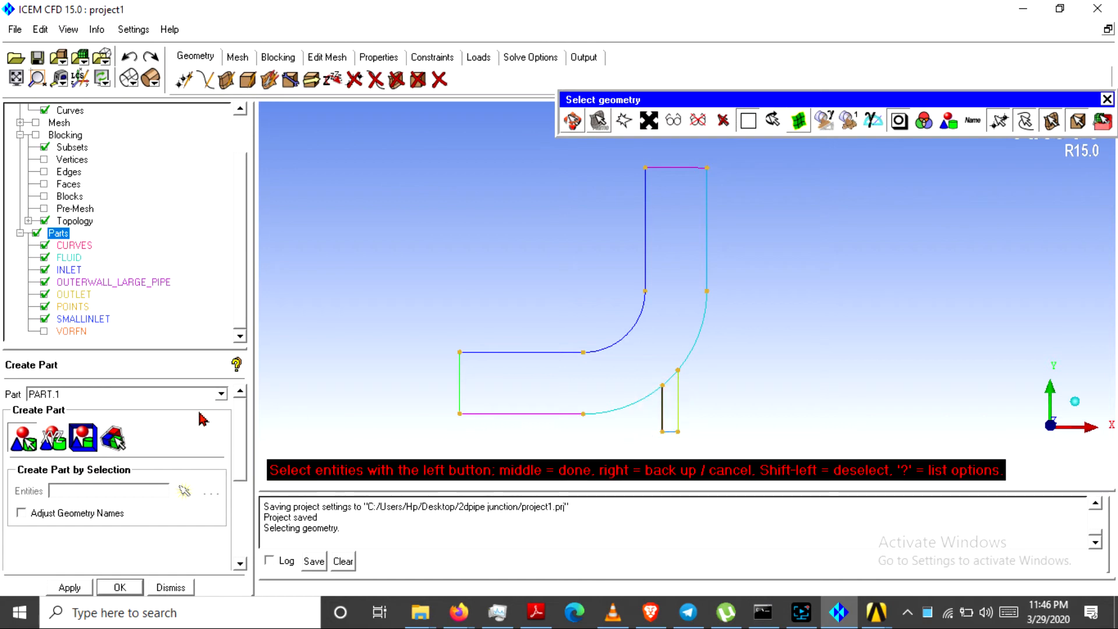
left_click(124, 394)
double_click(123, 394)
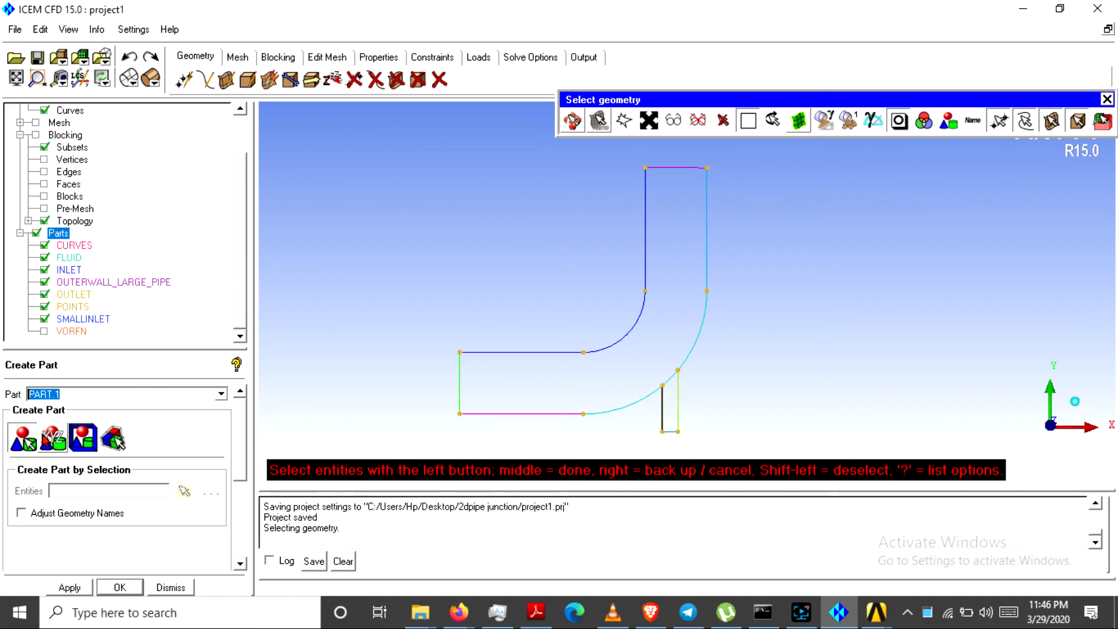
type("smallpipeleft")
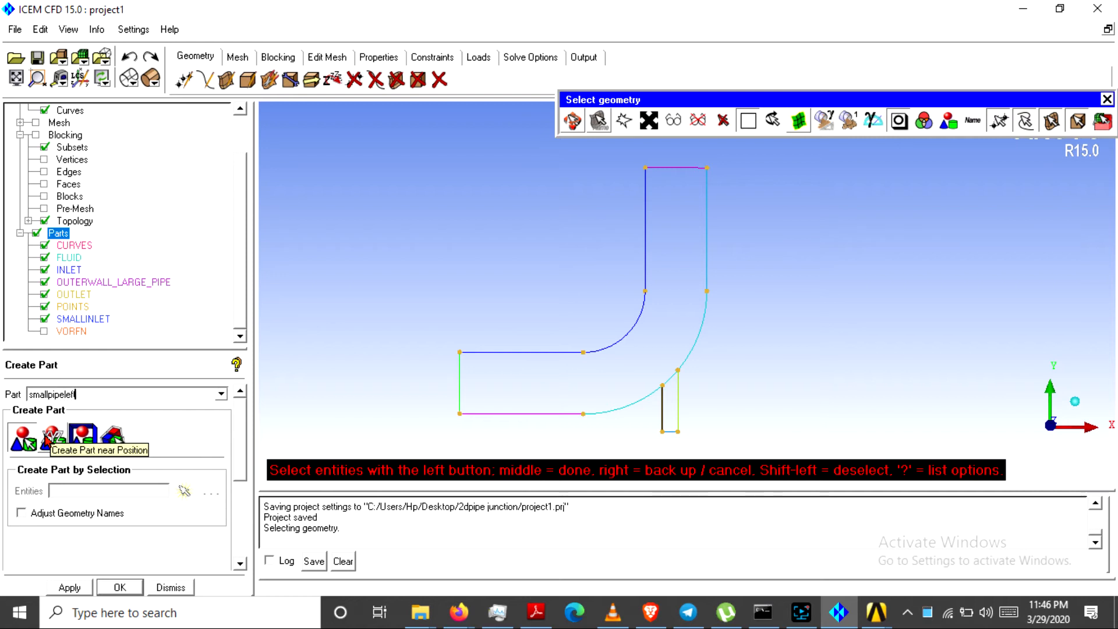
type("wall")
left_click(69, 587)
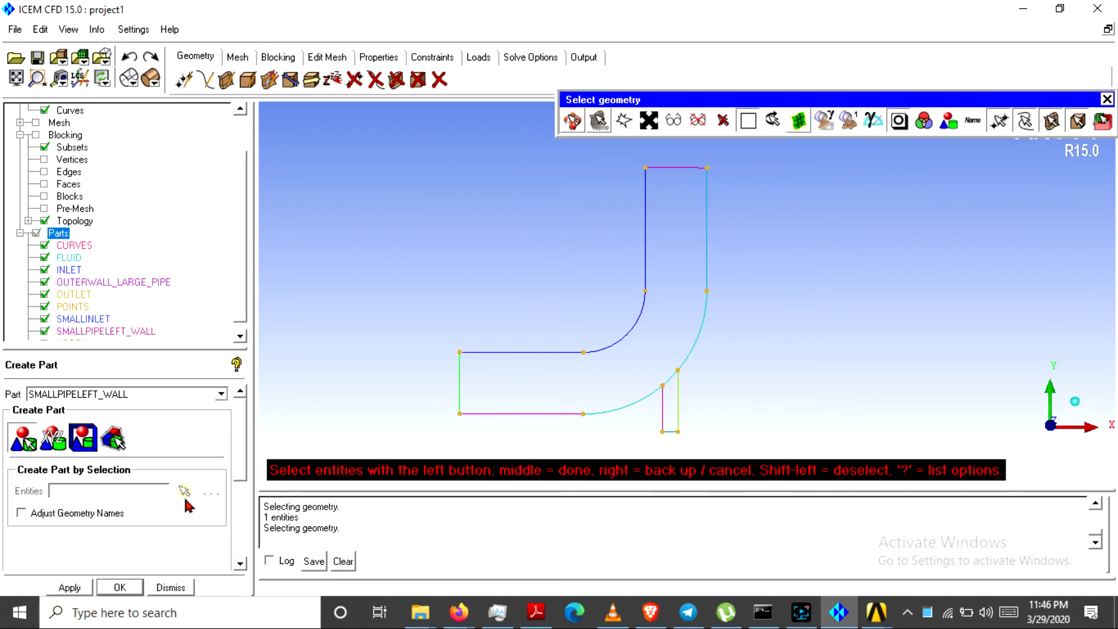
Pick the small pipe's right vertical wall and edit the part name to SMALLPIPEright_WALL
left_click(677, 400)
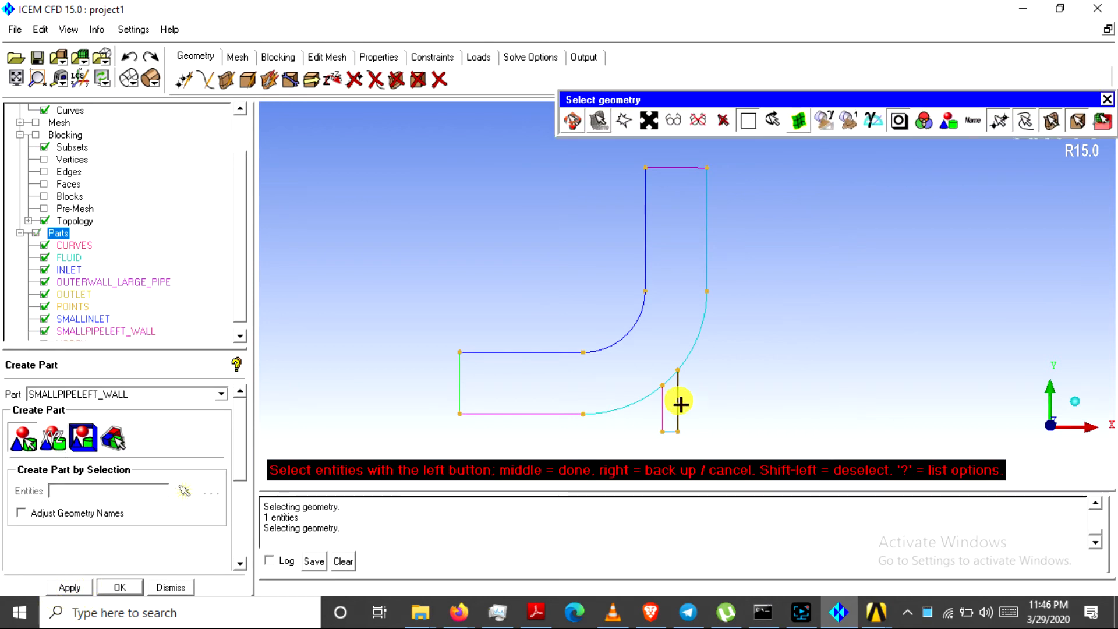
double_click(116, 395)
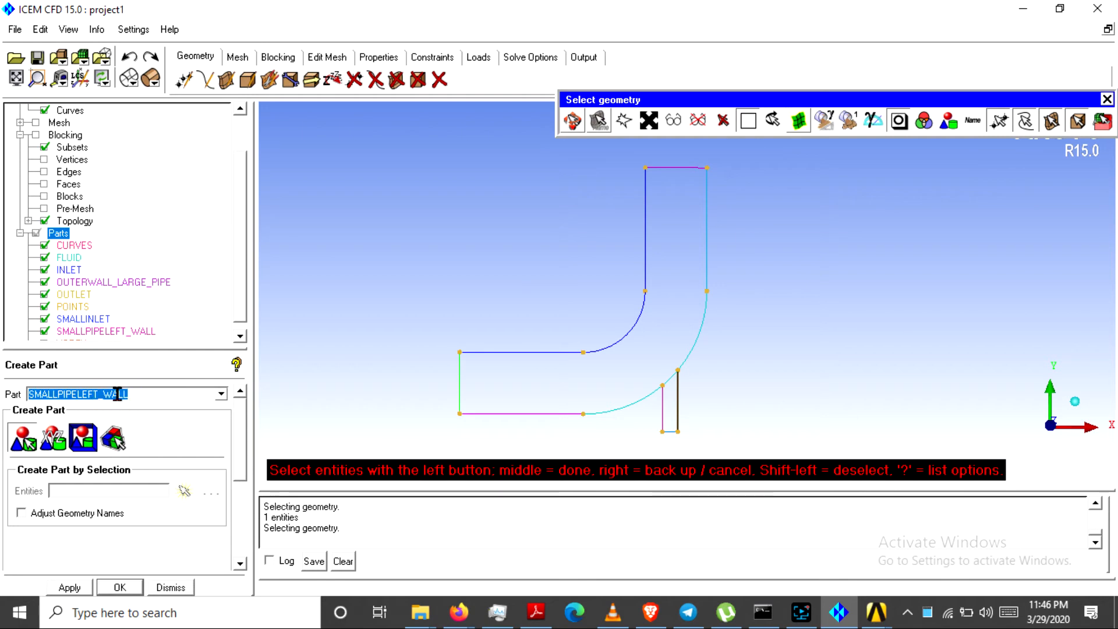
left_click(146, 395)
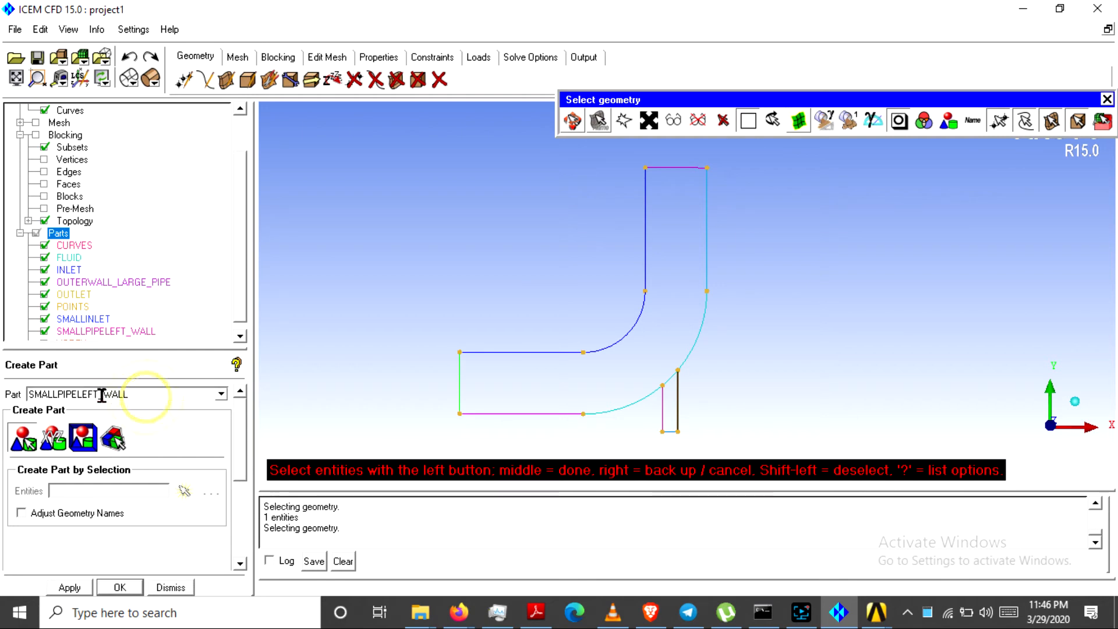
left_click(99, 395)
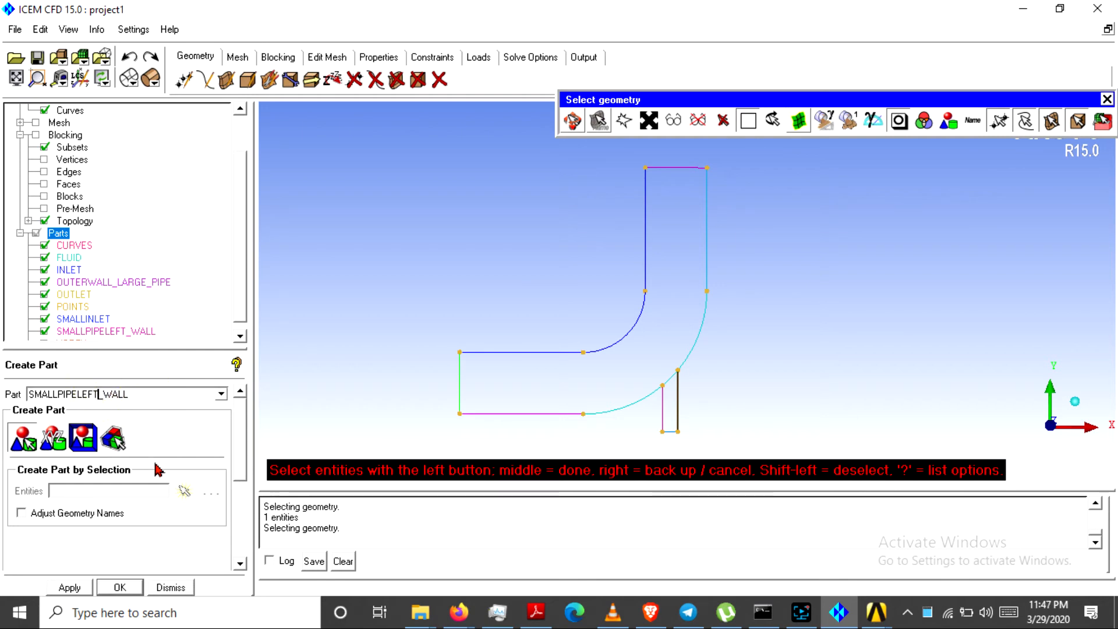
key("BackSpace")
key("BackSpace")
type("right")
Create the SMALLPIPERIGHT_WALL part, then pick the bottom wall and outer arc and cancel those picks
left_click(73, 587)
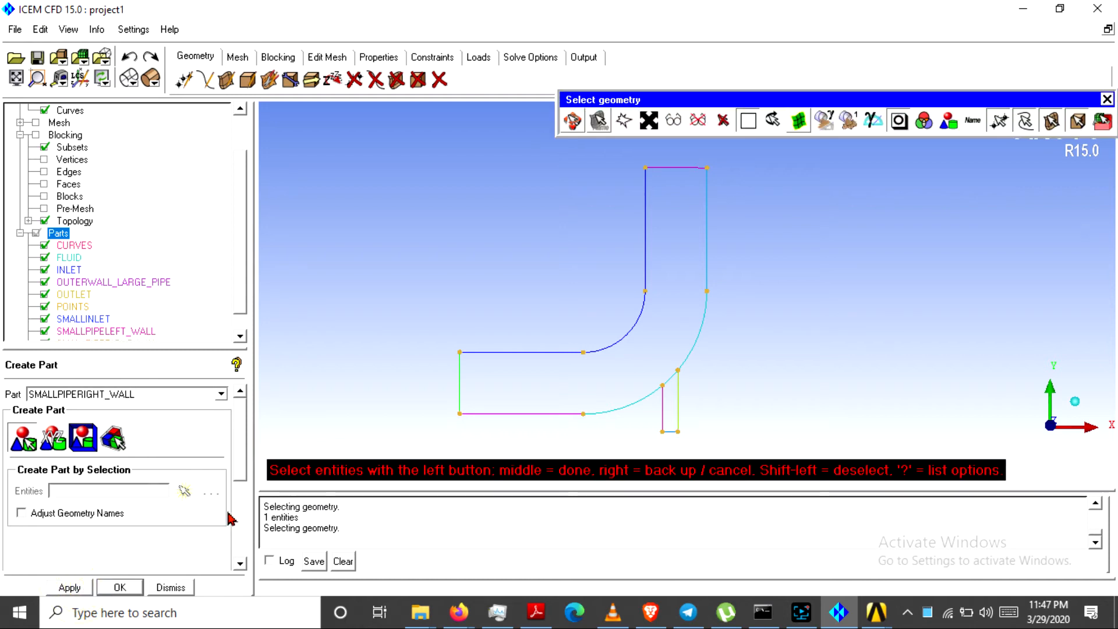
left_click(543, 415)
left_click(631, 400)
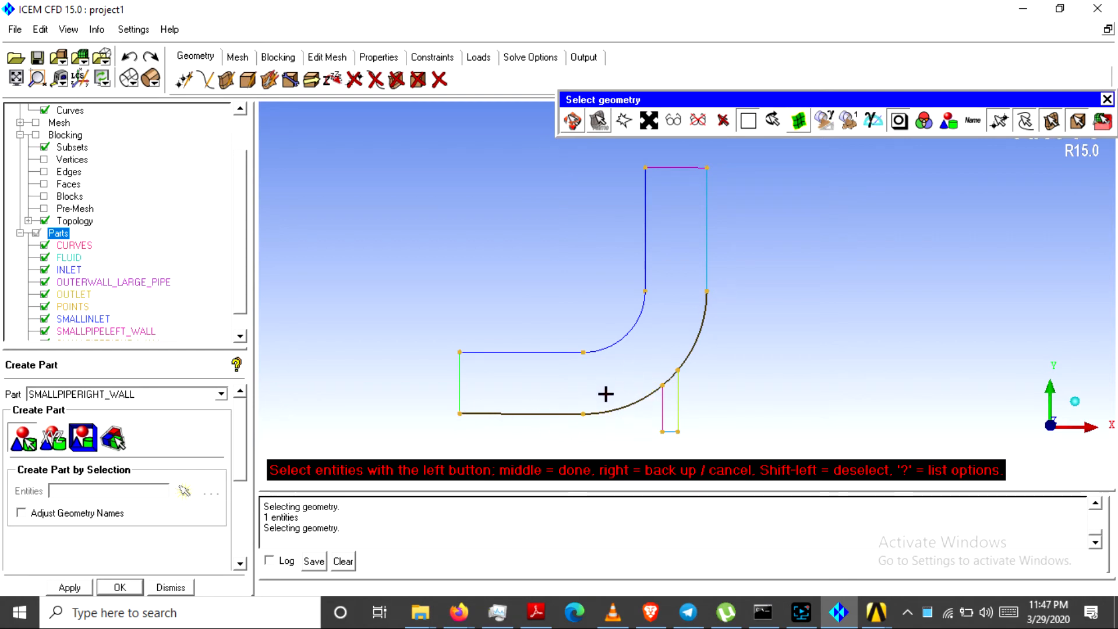
right_click(570, 396)
right_click(570, 396)
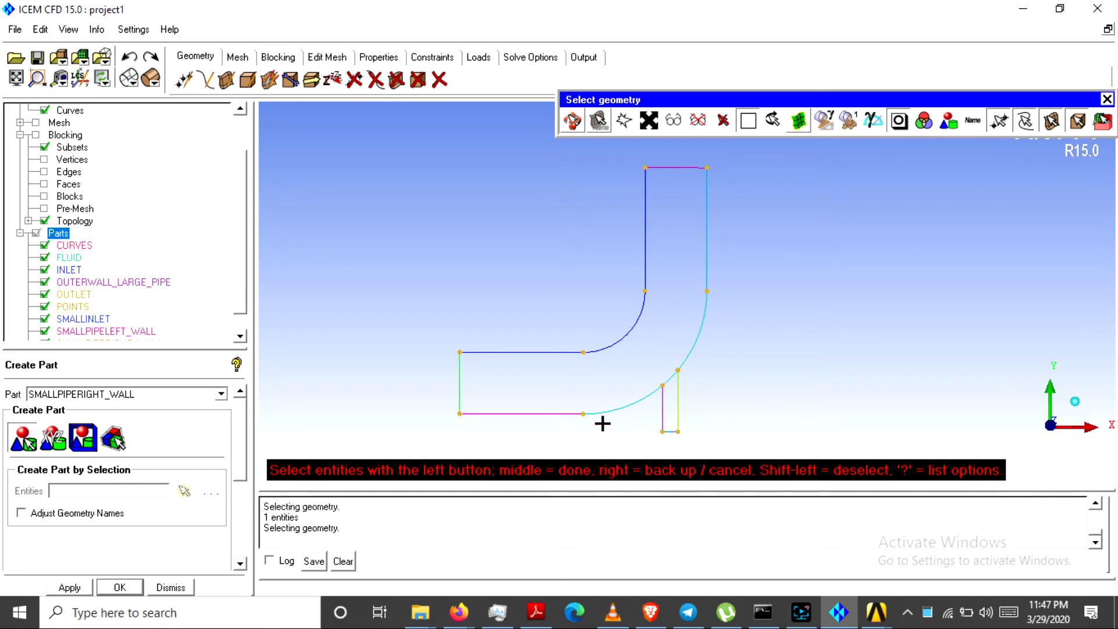
Show blocking edges and disassociate the two diagonal edges at the lower bend from geometry
left_click(278, 56)
left_click(269, 80)
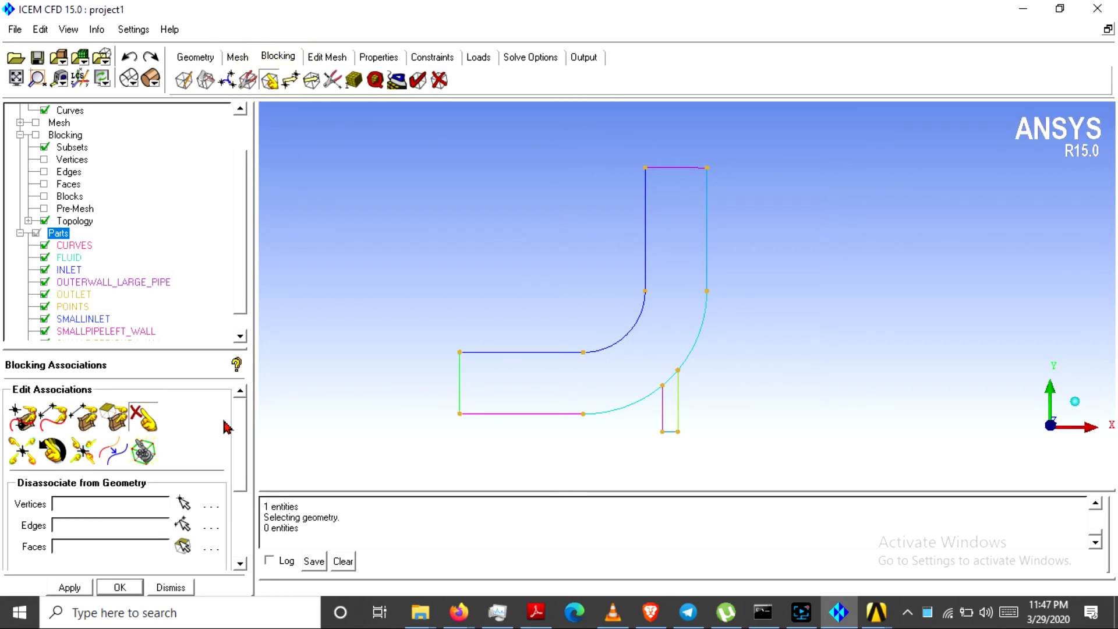
left_click(185, 527)
left_click(633, 395)
left_click(669, 375)
left_click(674, 382)
right_click(693, 347)
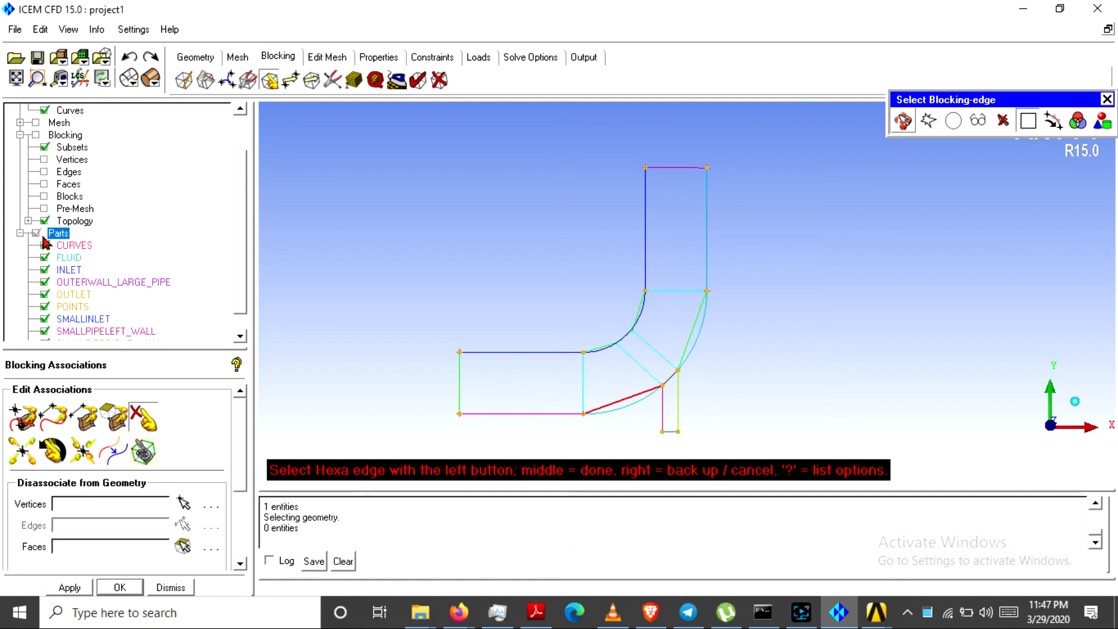
left_click(44, 173)
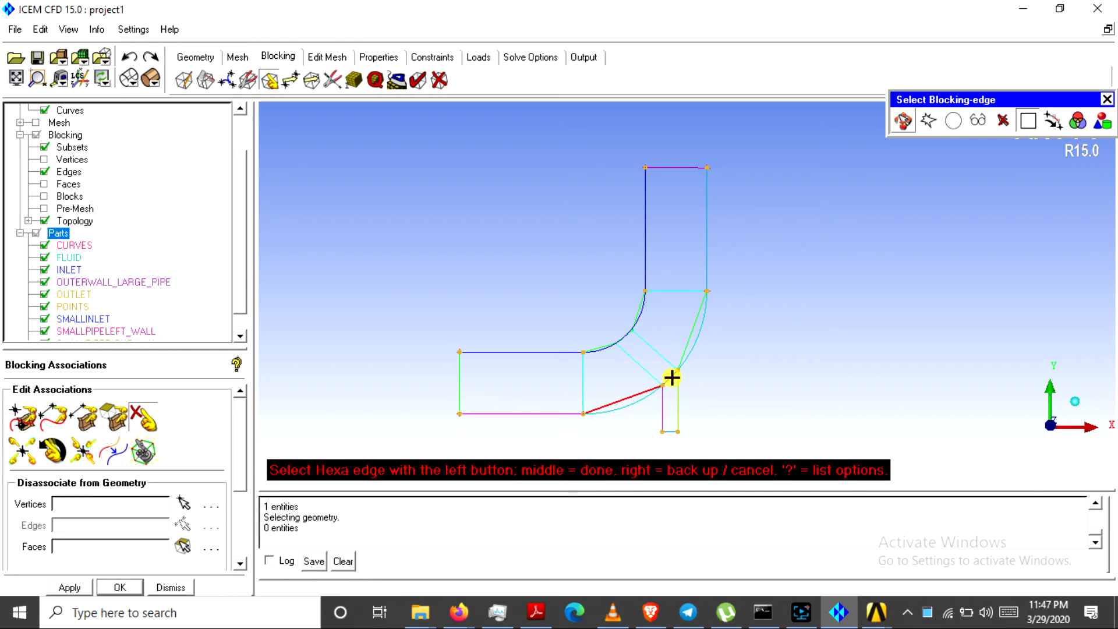
left_click(684, 360)
middle_click(743, 370)
middle_click(741, 361)
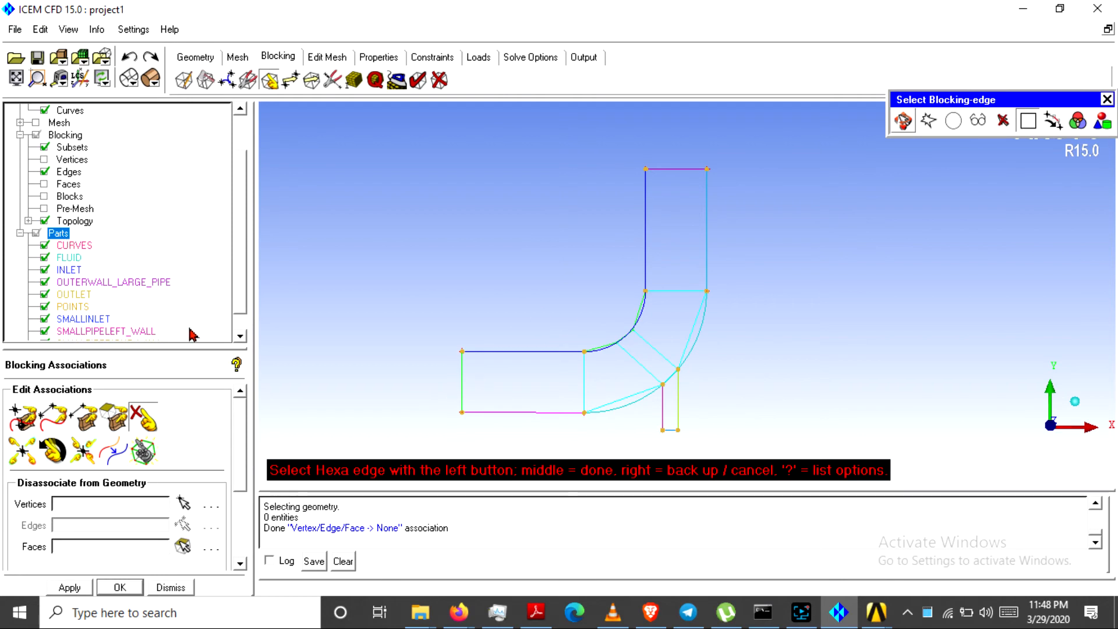
Segment the lower outer arc at two locations near the small pipe junction
left_click(190, 55)
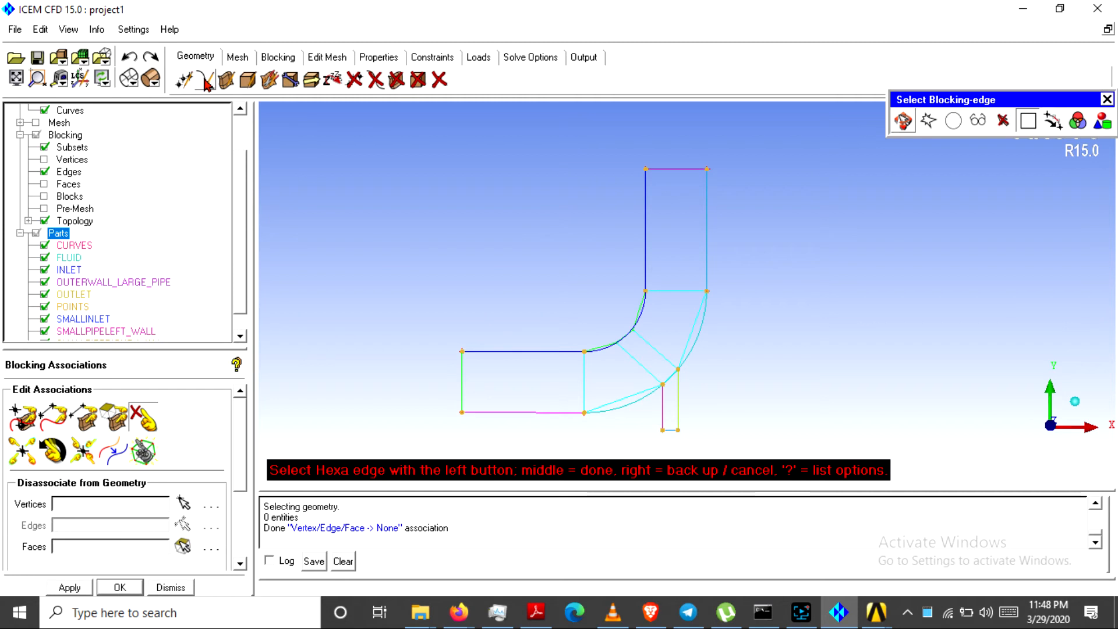
left_click(205, 81)
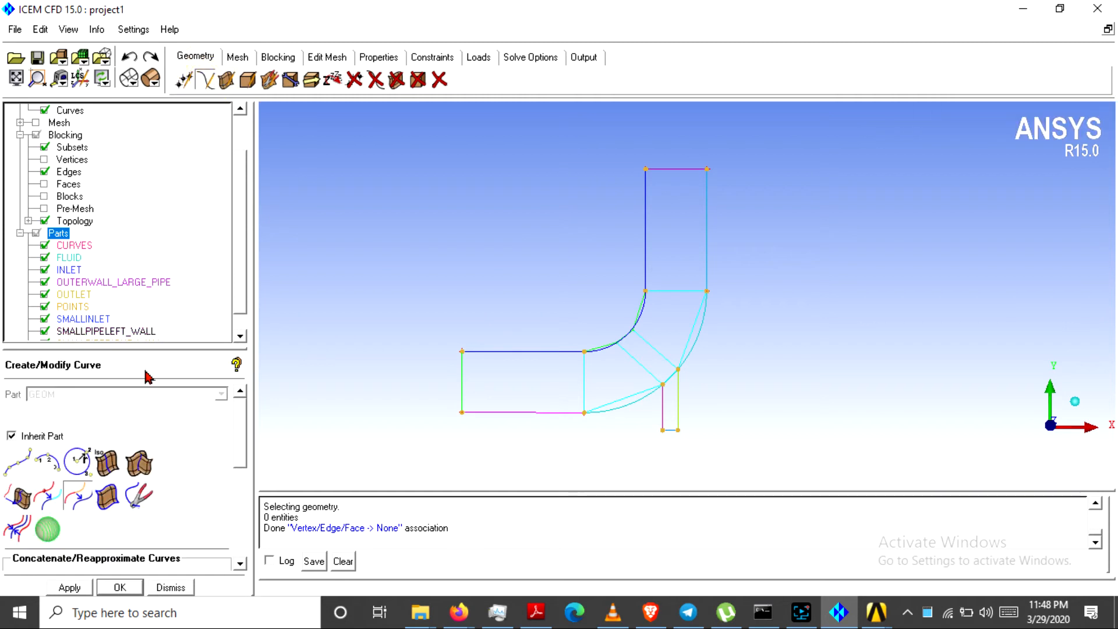
left_click(46, 501)
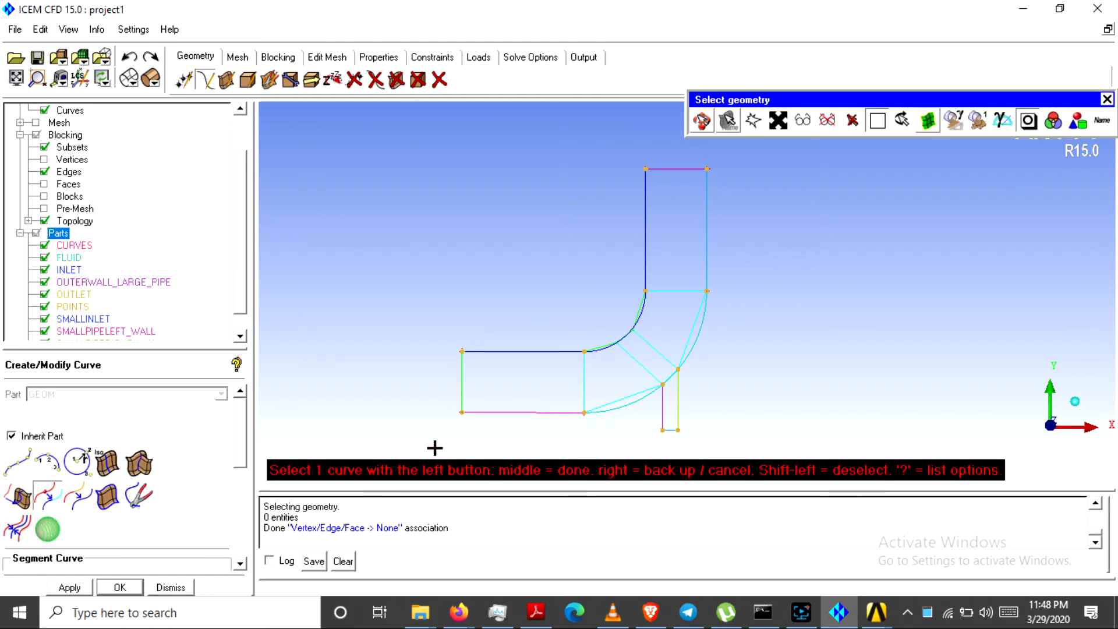
left_click(626, 407)
left_click(633, 400)
scroll(12, 165, "down", 2)
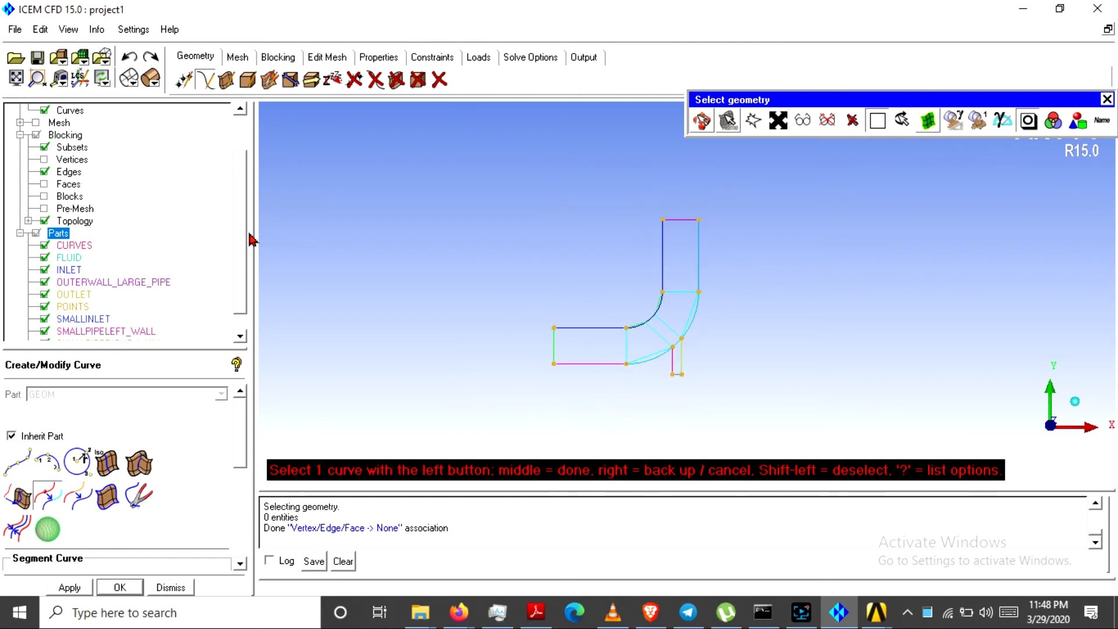
left_click(654, 356)
scroll(474, 332, "up", 4)
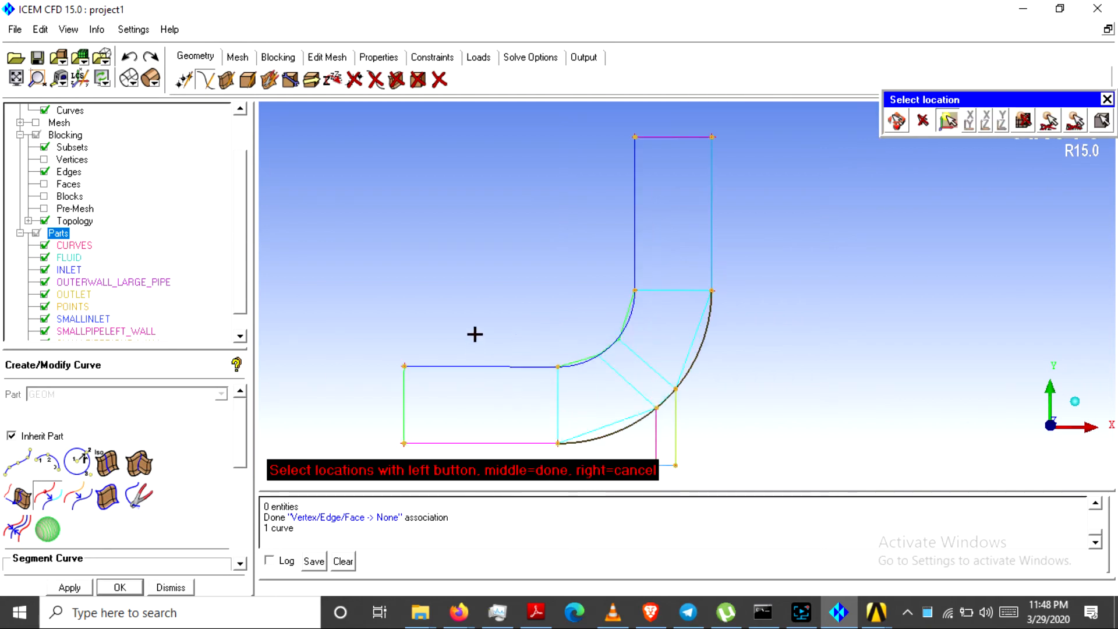
scroll(477, 327, "down", 2)
left_click(662, 381)
left_click(678, 367)
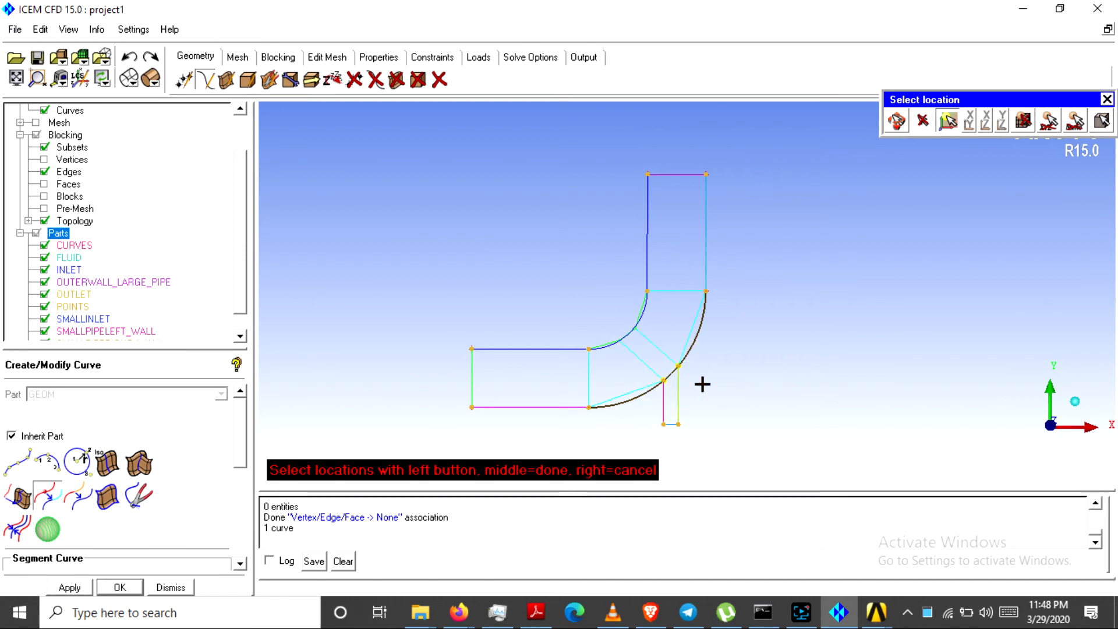
middle_click(739, 369)
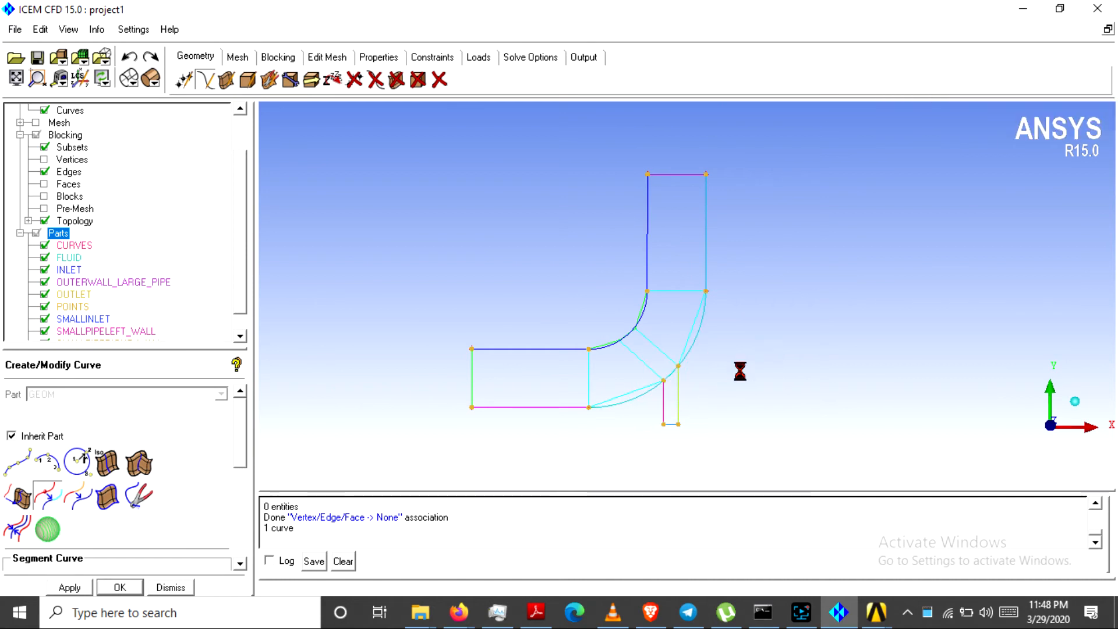
scroll(709, 392, "up", 2)
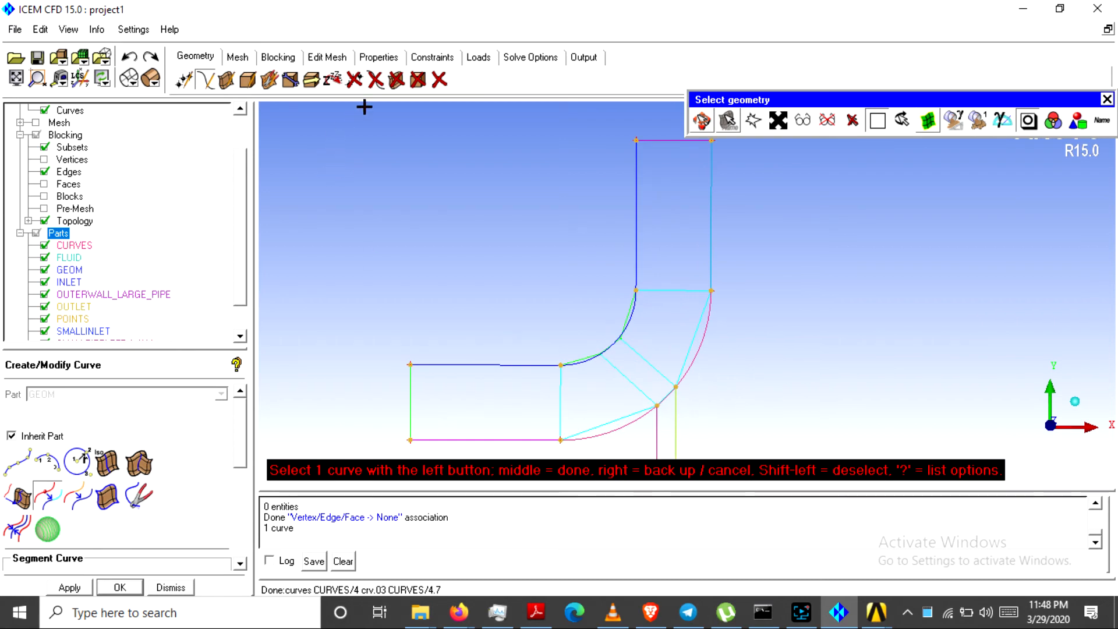
Delete the short arc piece spanning the small pipe's opening
left_click(375, 80)
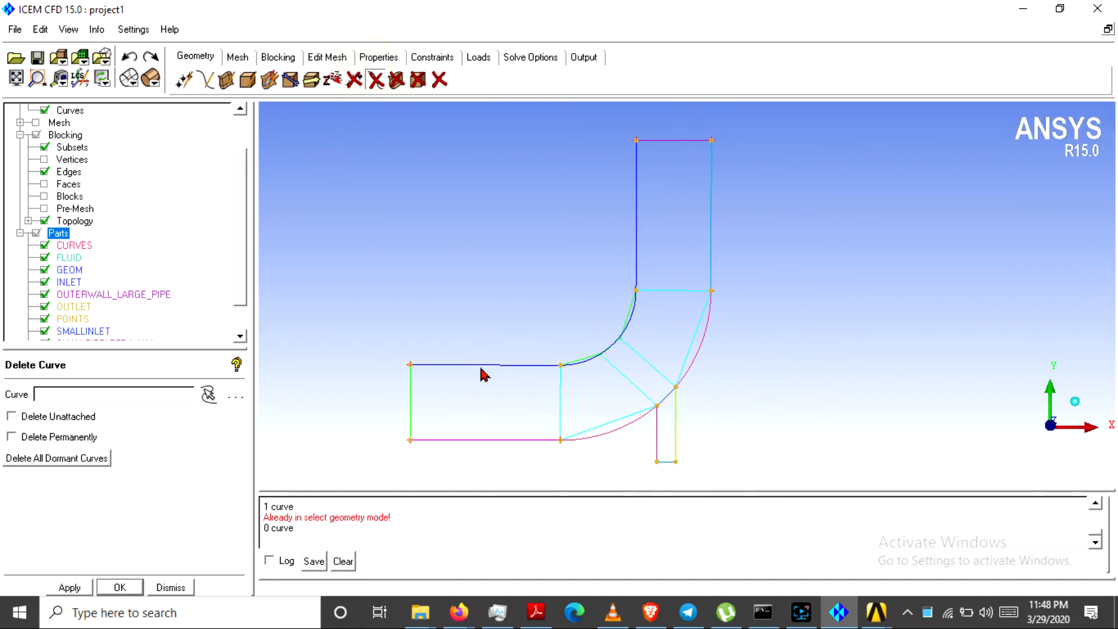
left_click(209, 396)
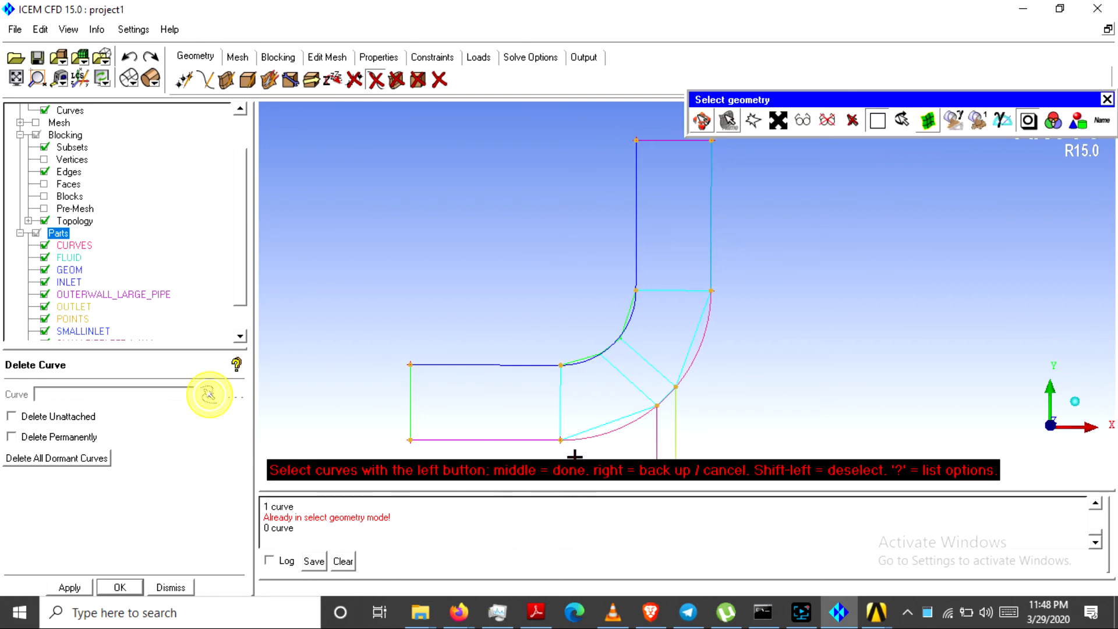
left_click(666, 397)
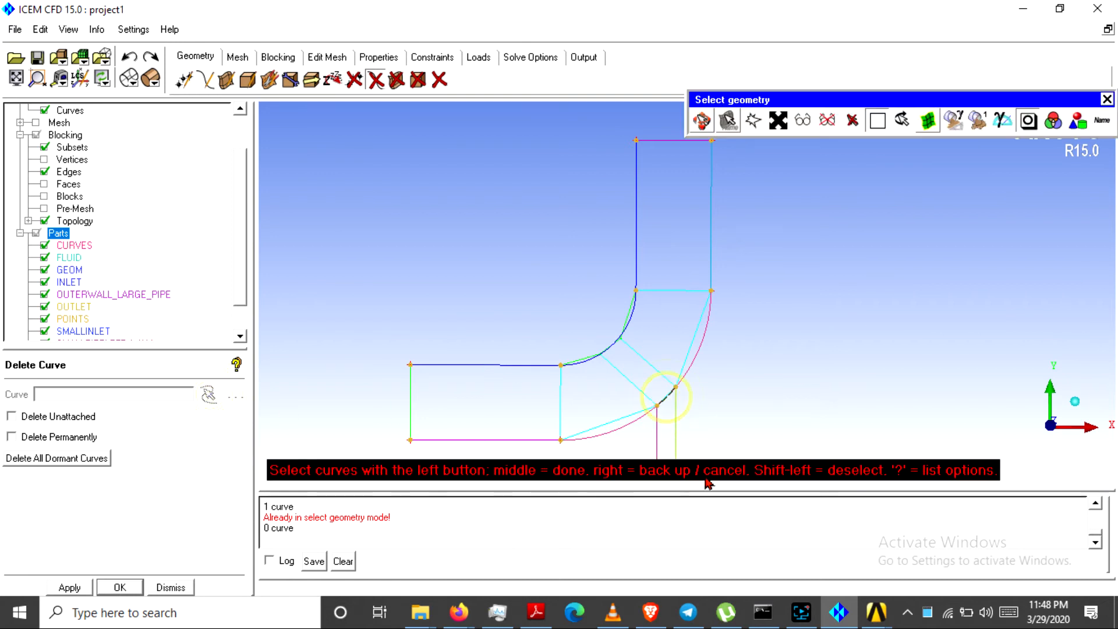
middle_click(754, 385)
scroll(756, 384, "up", 1)
scroll(756, 385, "down", 2)
Hide the blocking edges and begin creating a new part from the Parts list
left_click(44, 171)
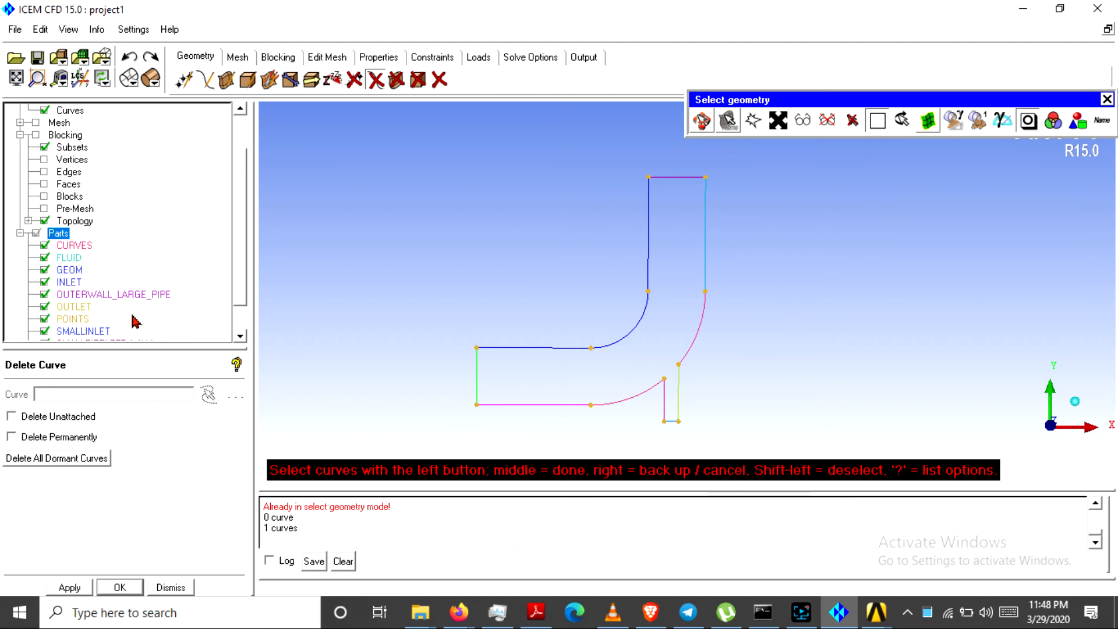
right_click(58, 235)
left_click(75, 245)
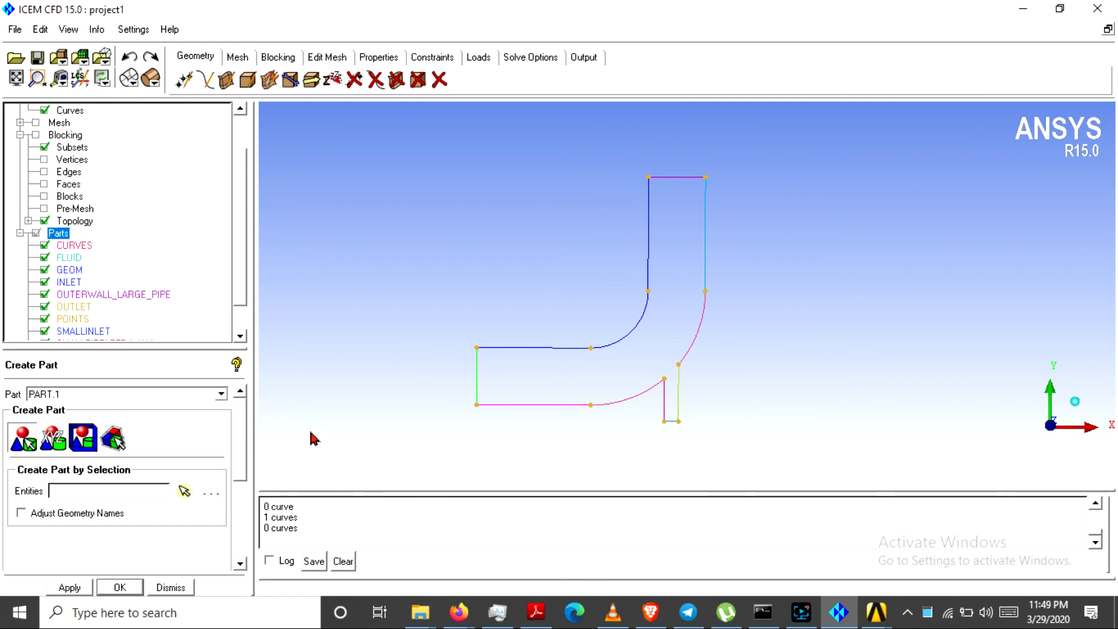
Create part INNNERWALL1 from the bottom straight wall and the lower arc left of the small pipe
left_click(184, 491)
left_click(515, 410)
left_click(635, 395)
left_click(126, 393)
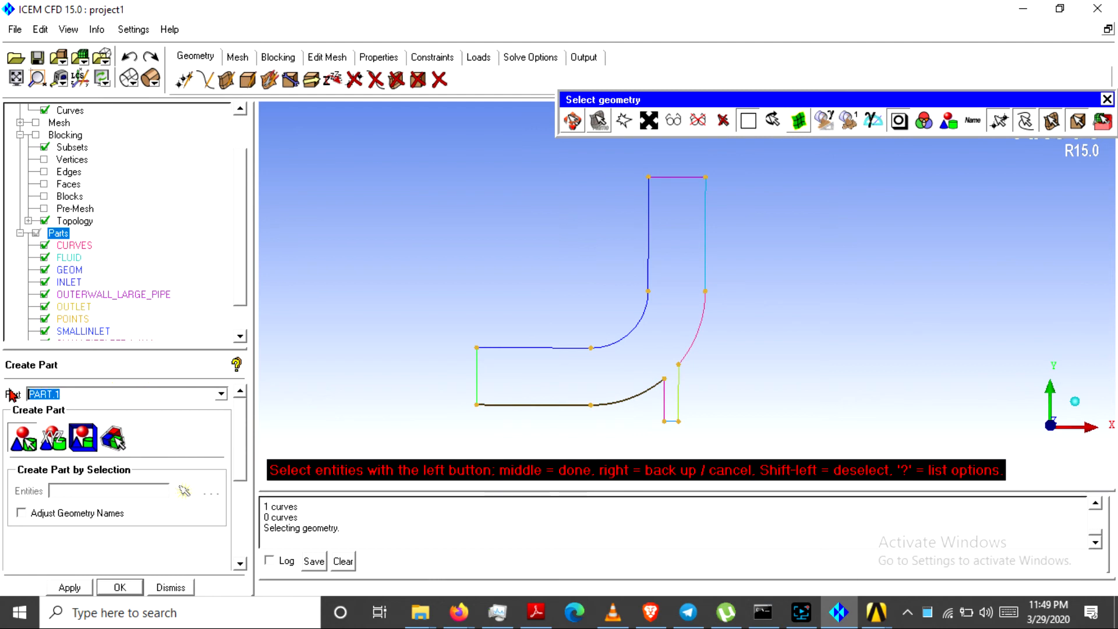
type("innnerwall1")
left_click(69, 587)
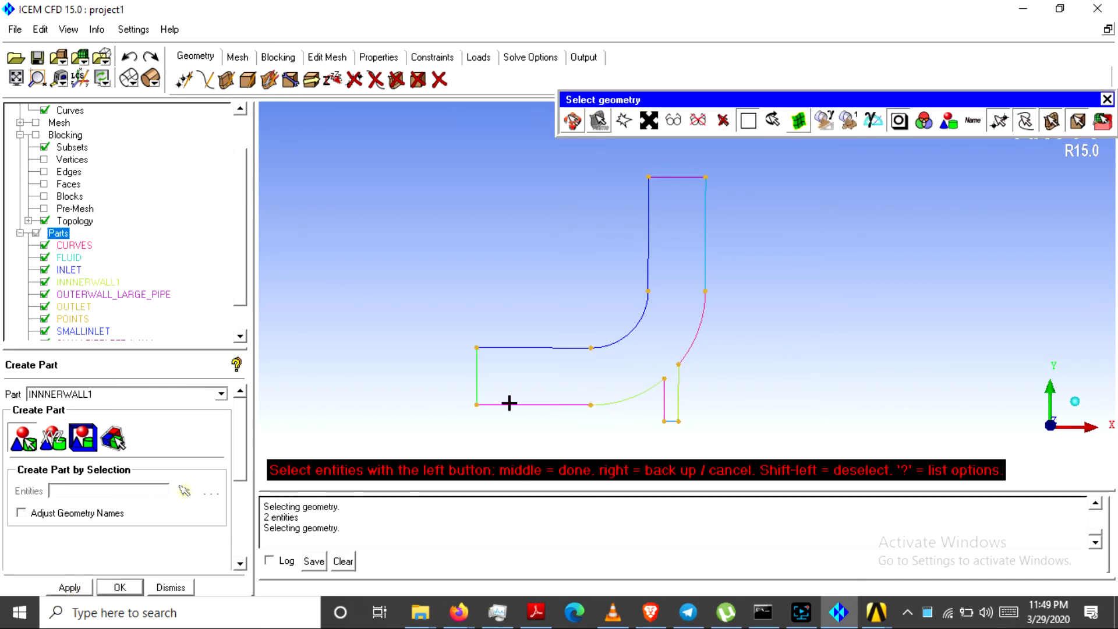
Create part INNNERWALL2 from the outer arc and right vertical wall, then enlarge the parts list
left_click(691, 324)
left_click(706, 247)
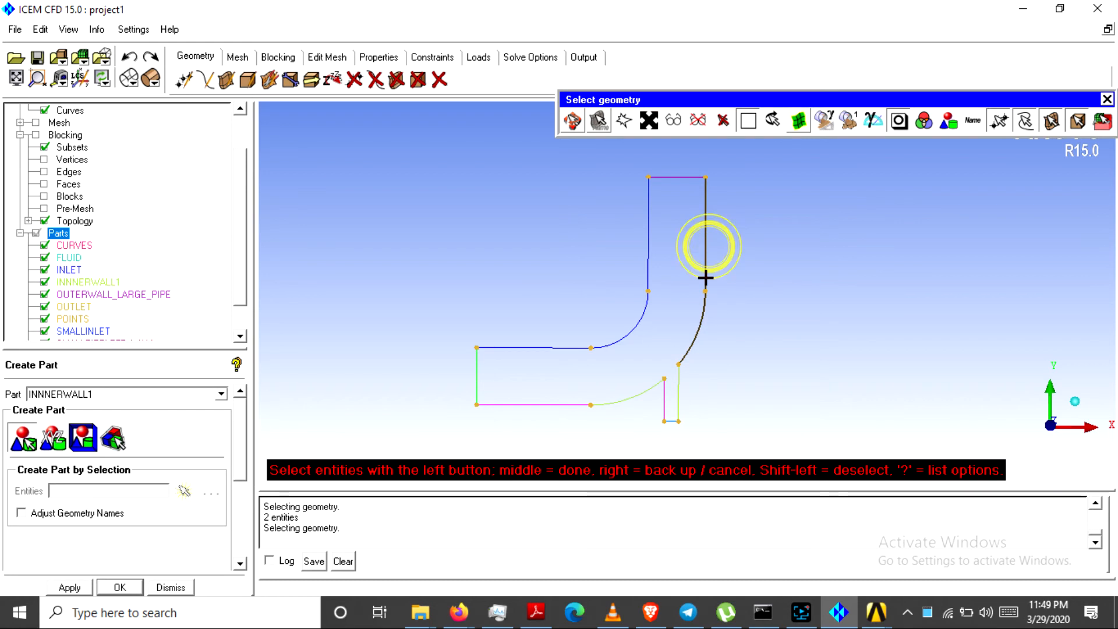
double_click(127, 396)
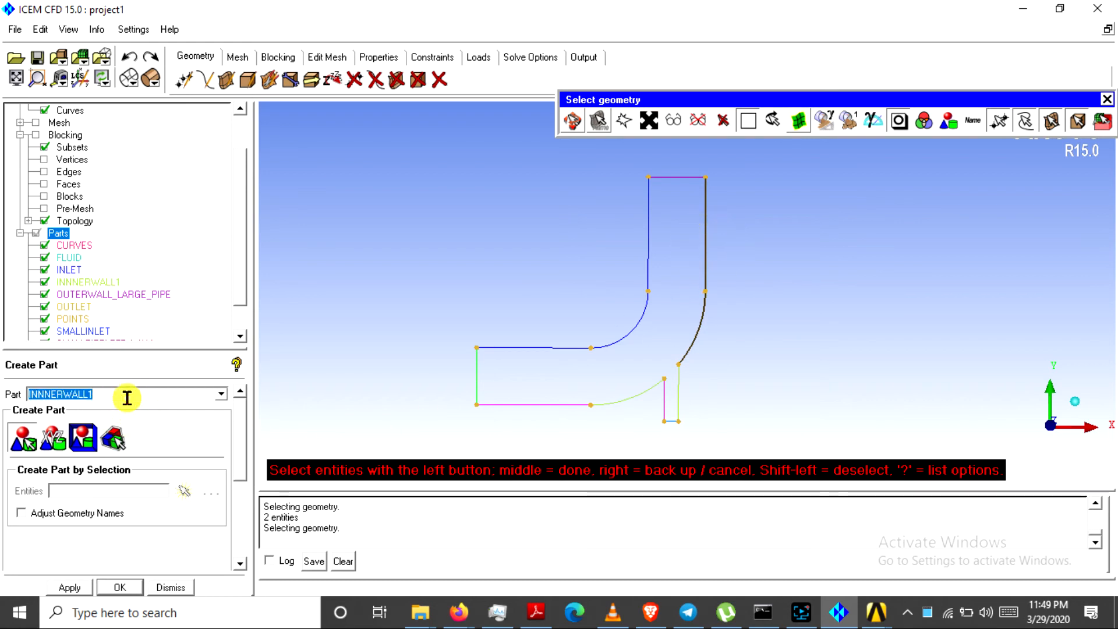
left_click(127, 397)
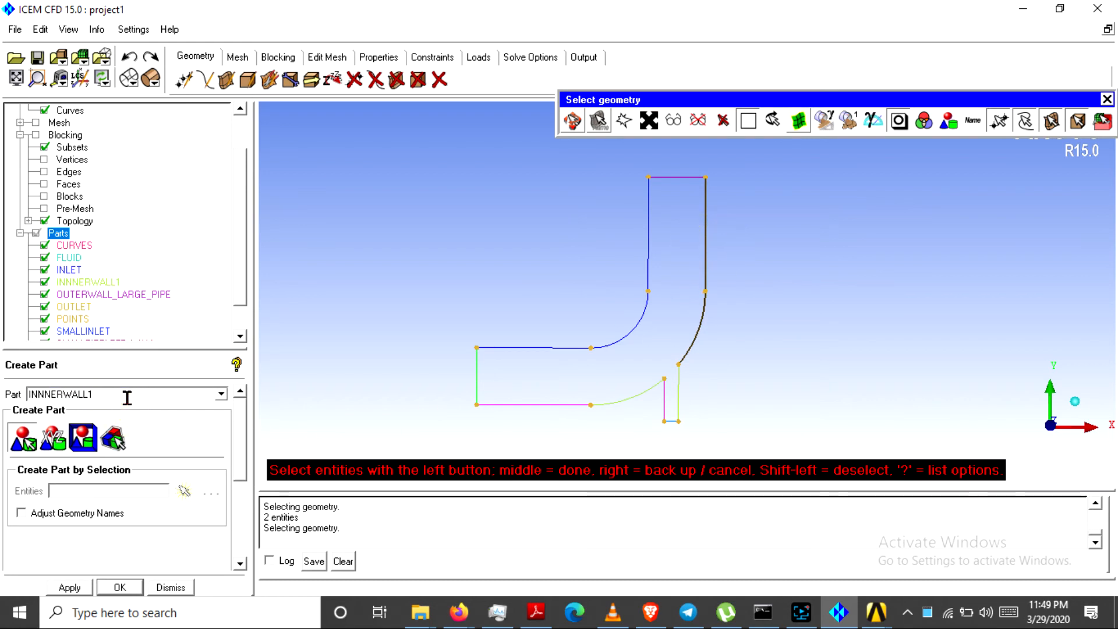
left_click(82, 583)
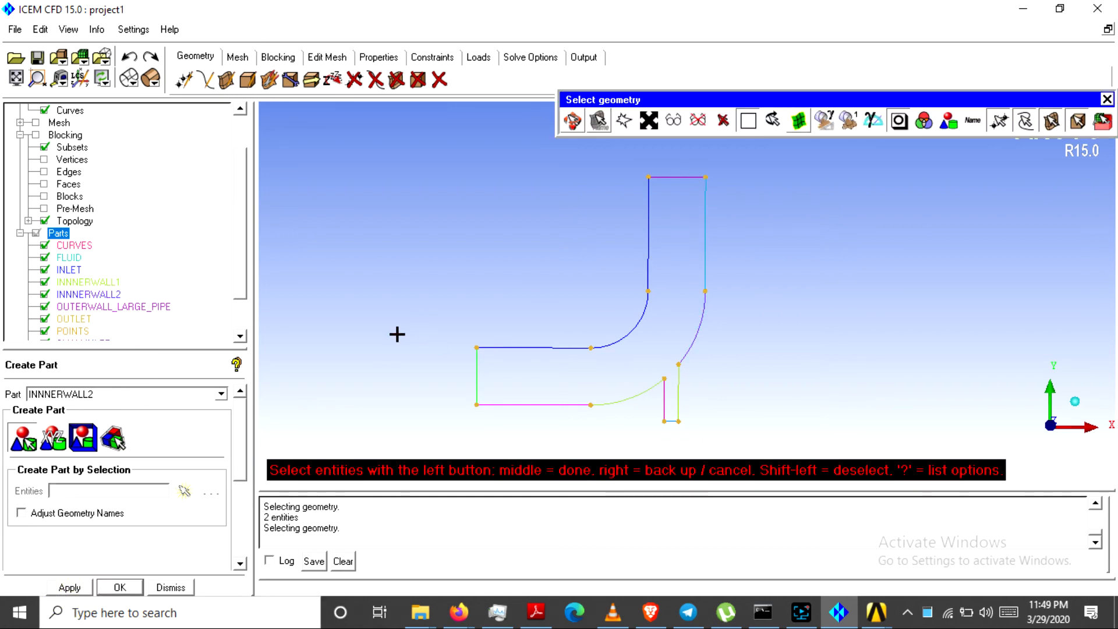
left_click_drag(175, 348, 177, 413)
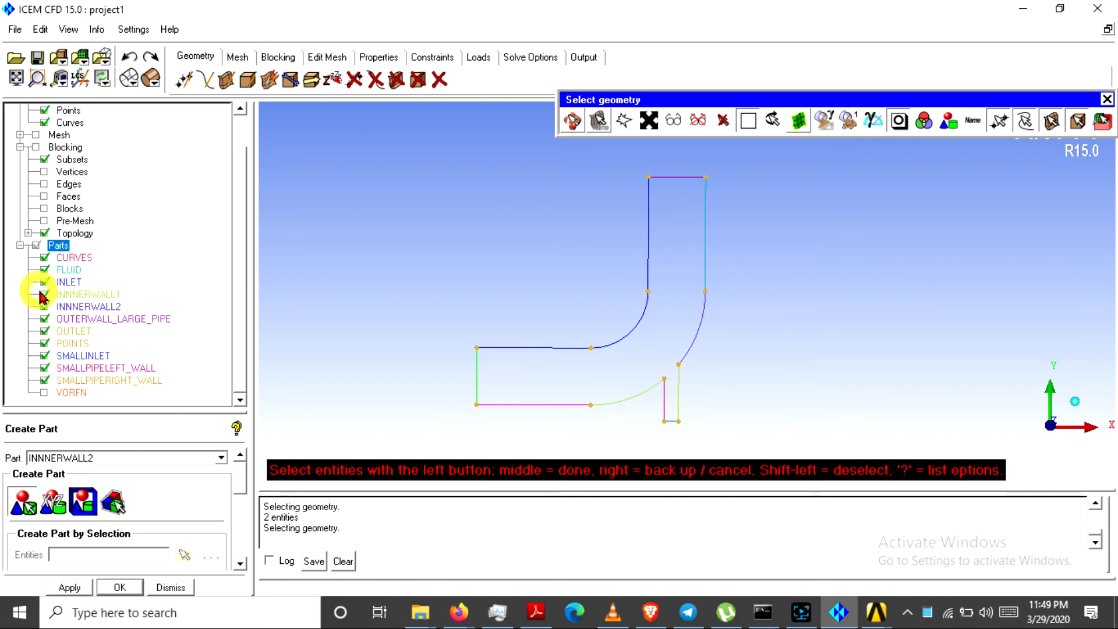
Check the curves of INLET, INNNERWALL2, INNNERWALL1 and OUTERWALL_LARGE_PIPE
left_click(46, 123)
left_click(46, 123)
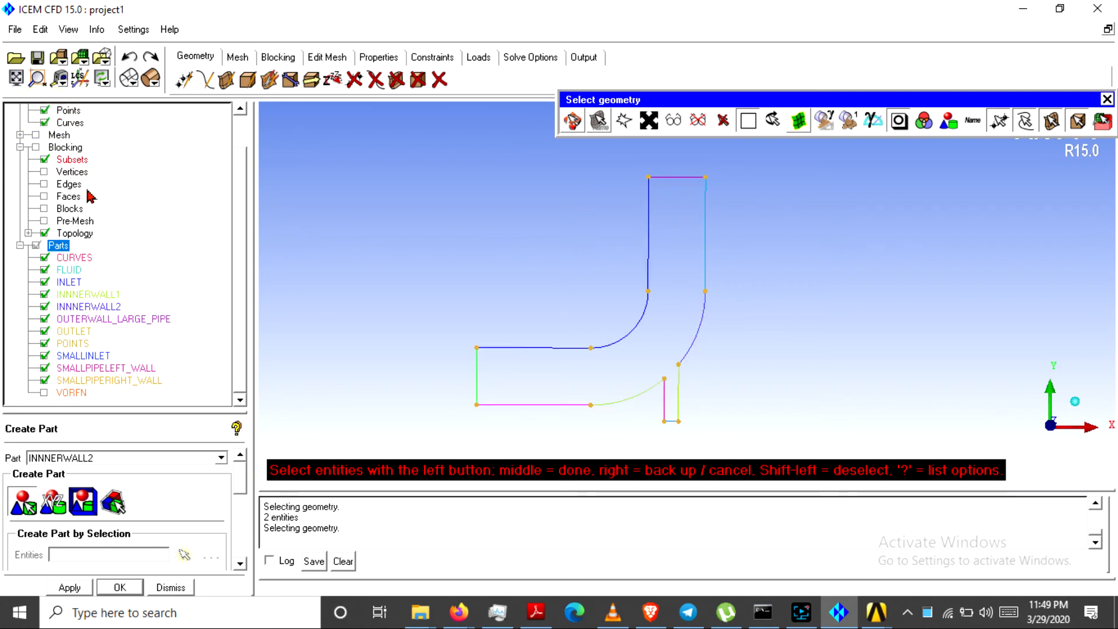
scroll(236, 258, "up", 1)
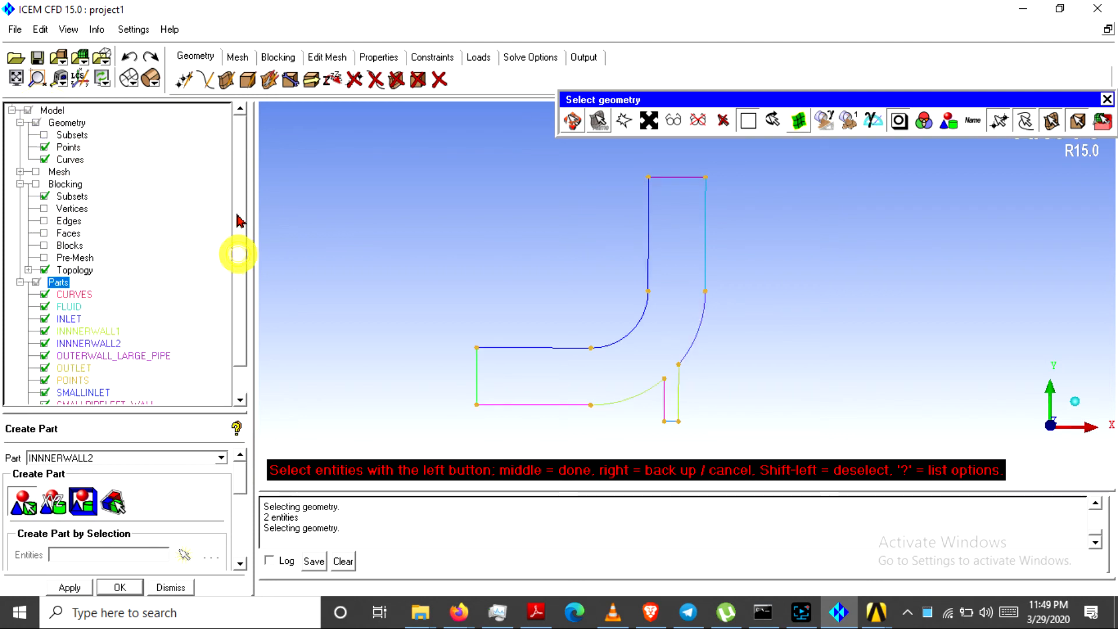
left_click(57, 320)
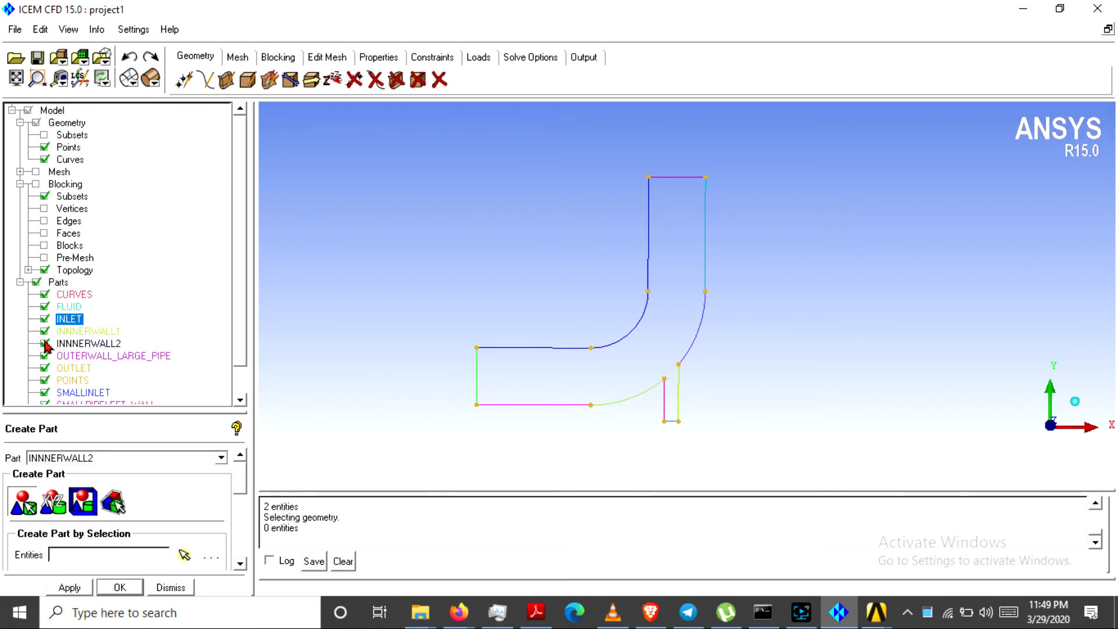
left_click(43, 344)
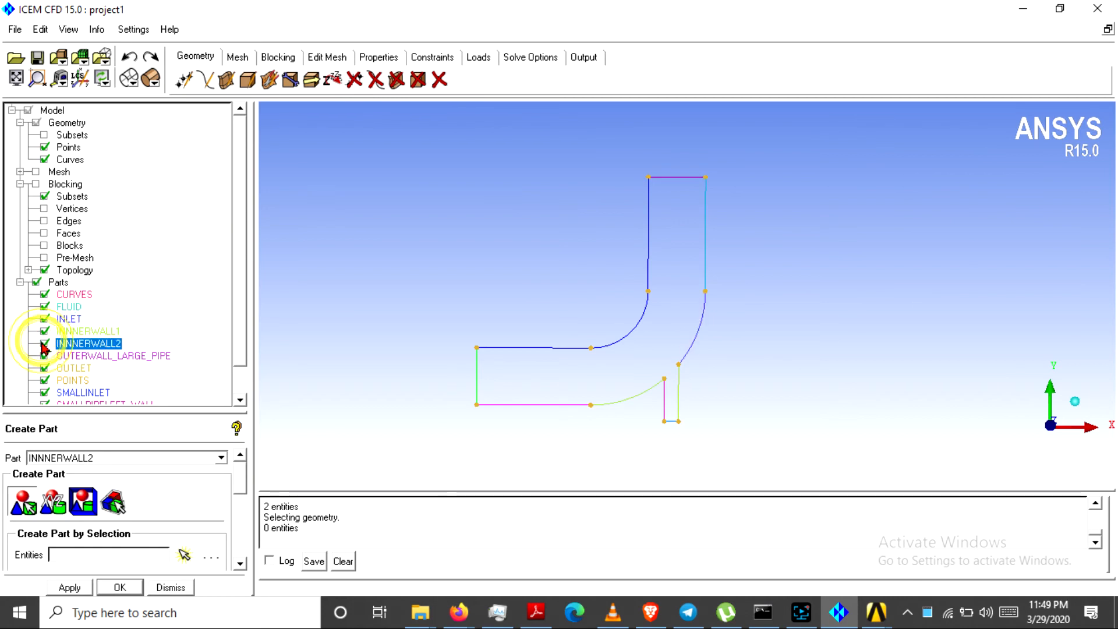
left_click(43, 332)
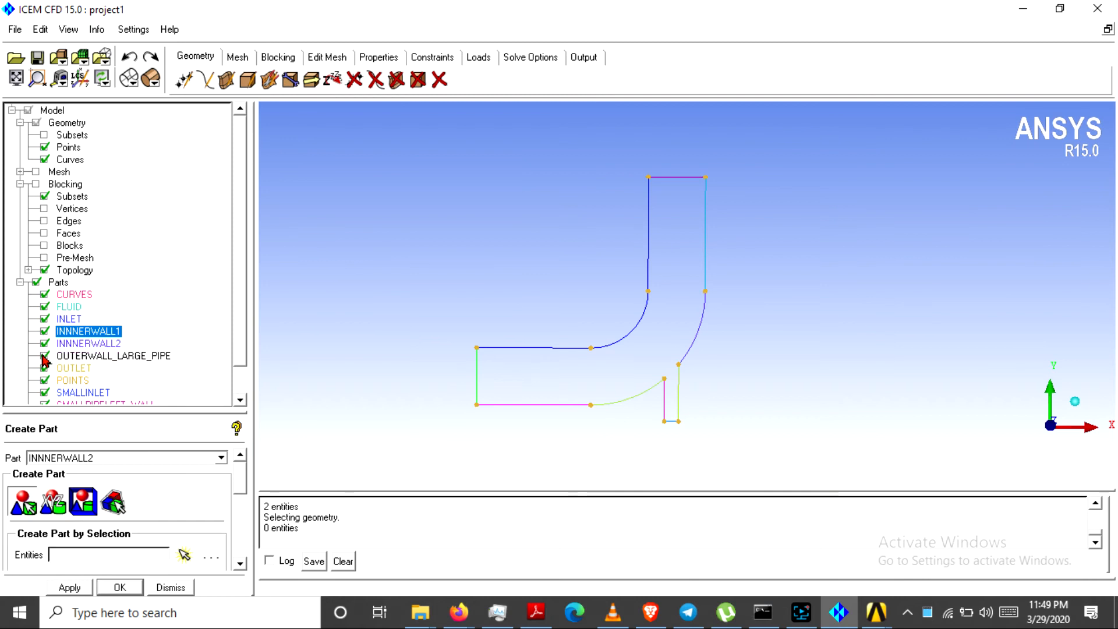
left_click(43, 357)
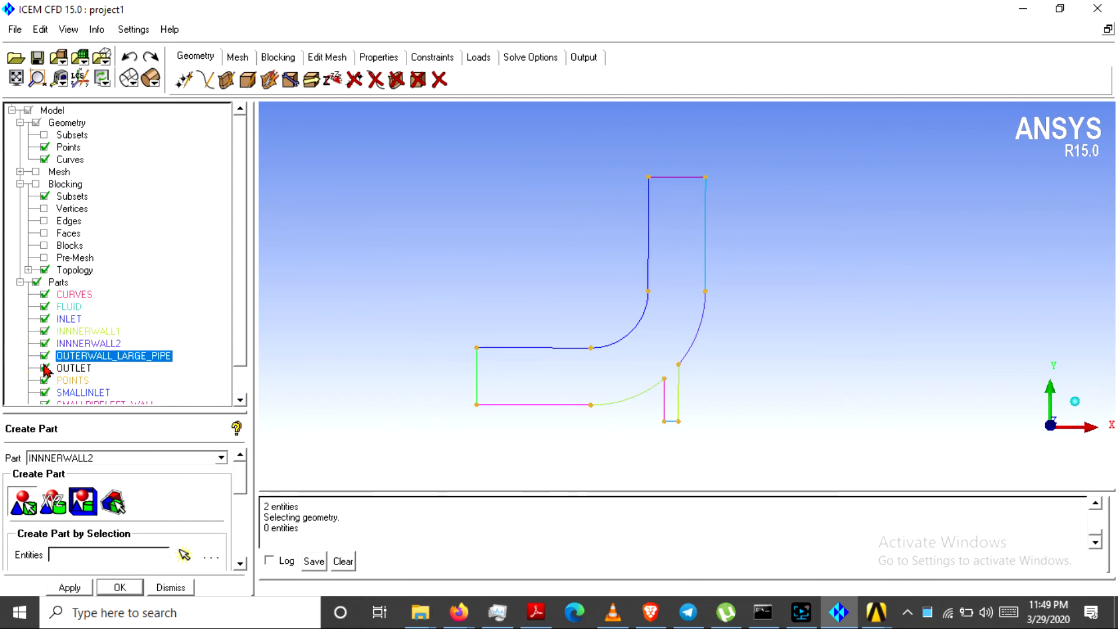
Check OUTLET, SMALLINLET, SMALLPIPELEFT_WALL and SMALLPIPERIGHT_WALL curves, then save the project
left_click(45, 371)
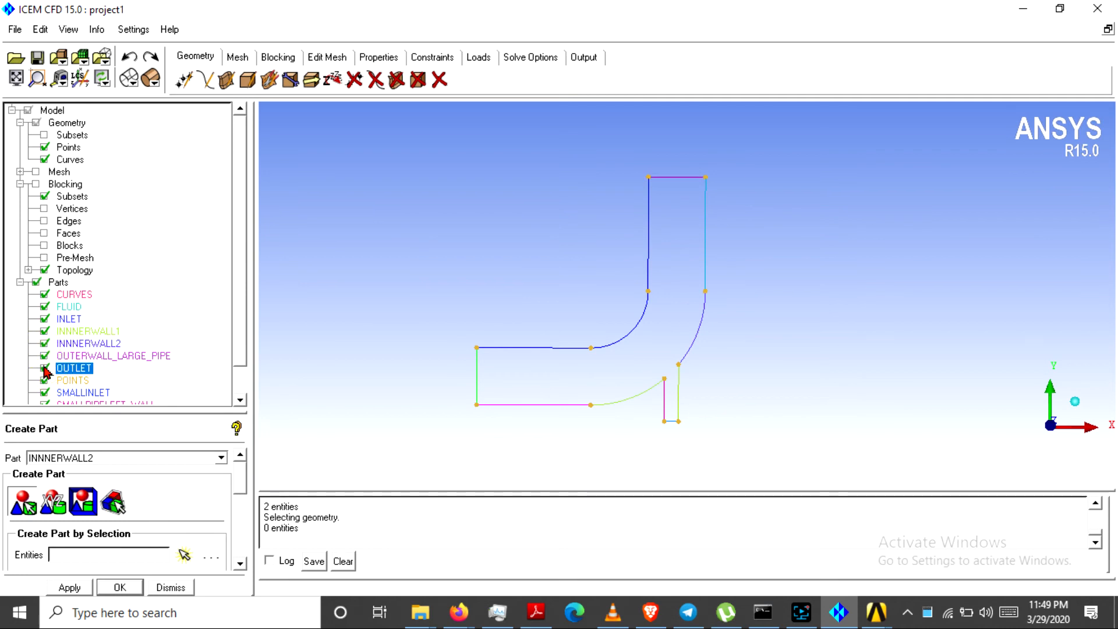
left_click_drag(245, 322, 242, 355)
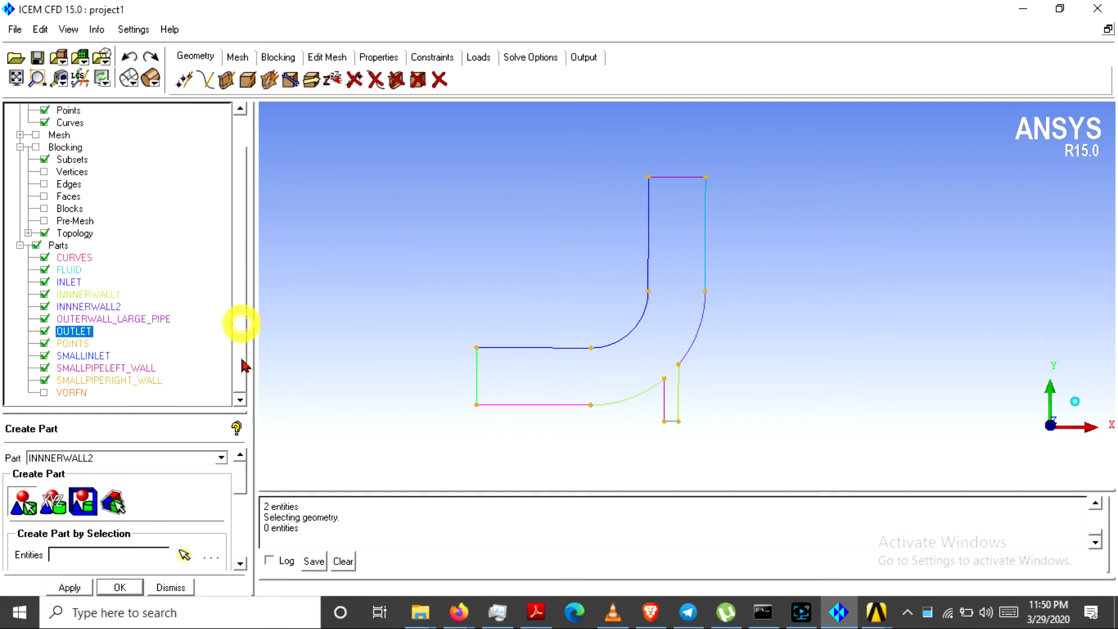
left_click(44, 355)
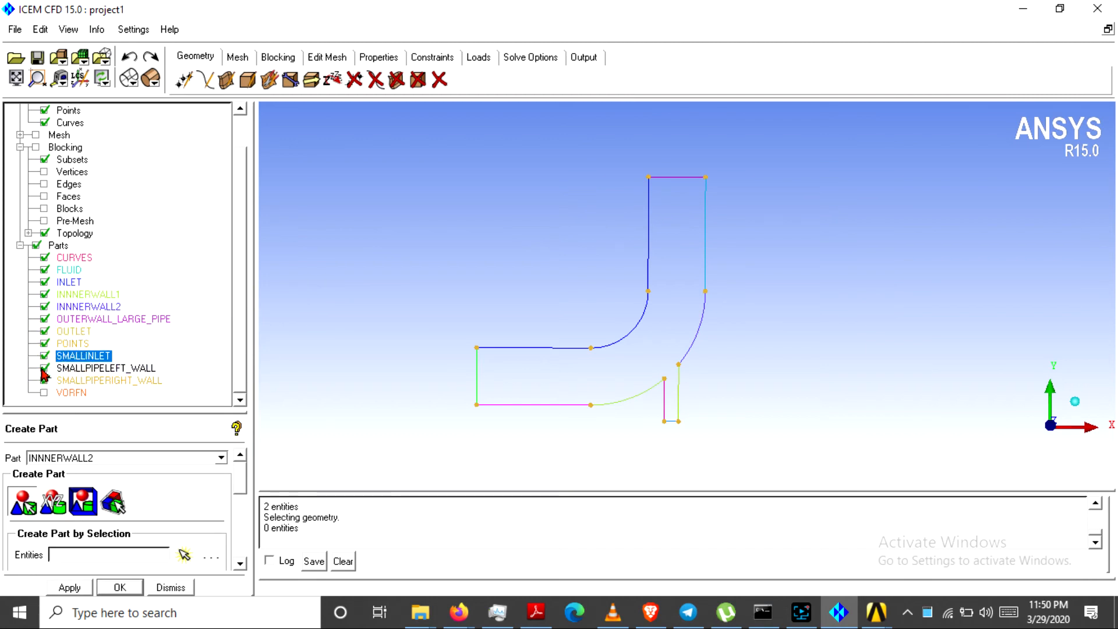
left_click(44, 368)
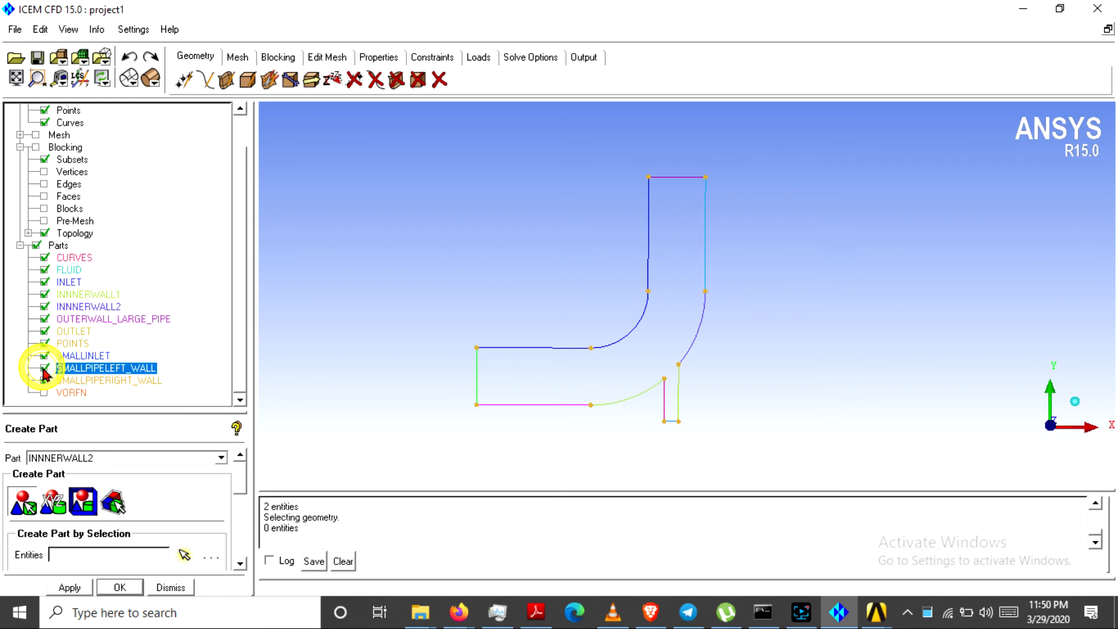
left_click(45, 379)
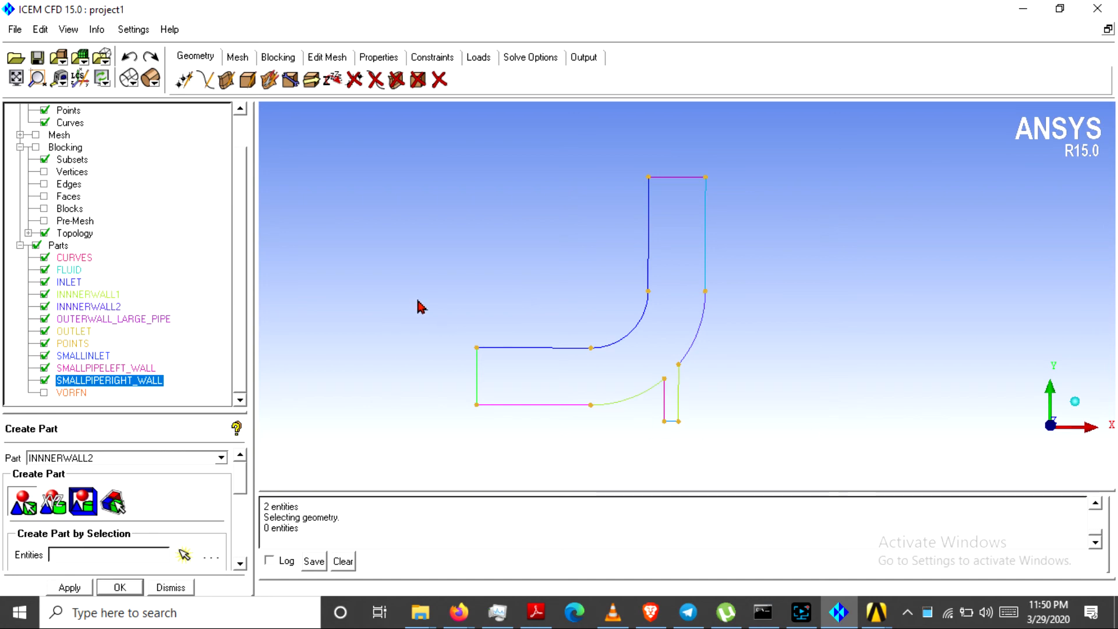
left_click(36, 56)
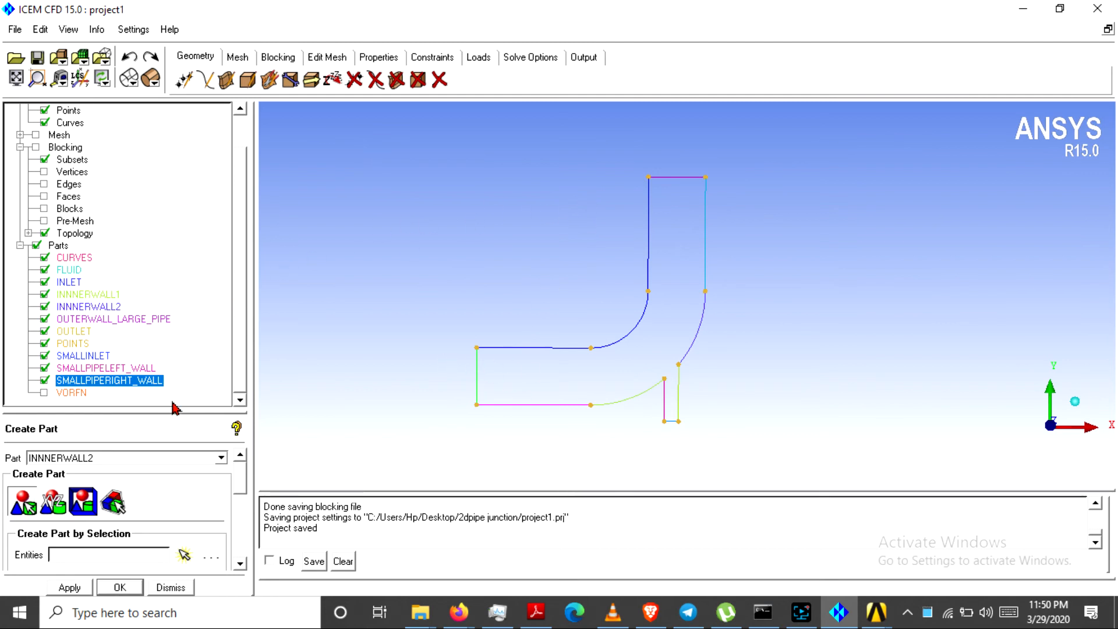
left_click_drag(170, 414, 168, 382)
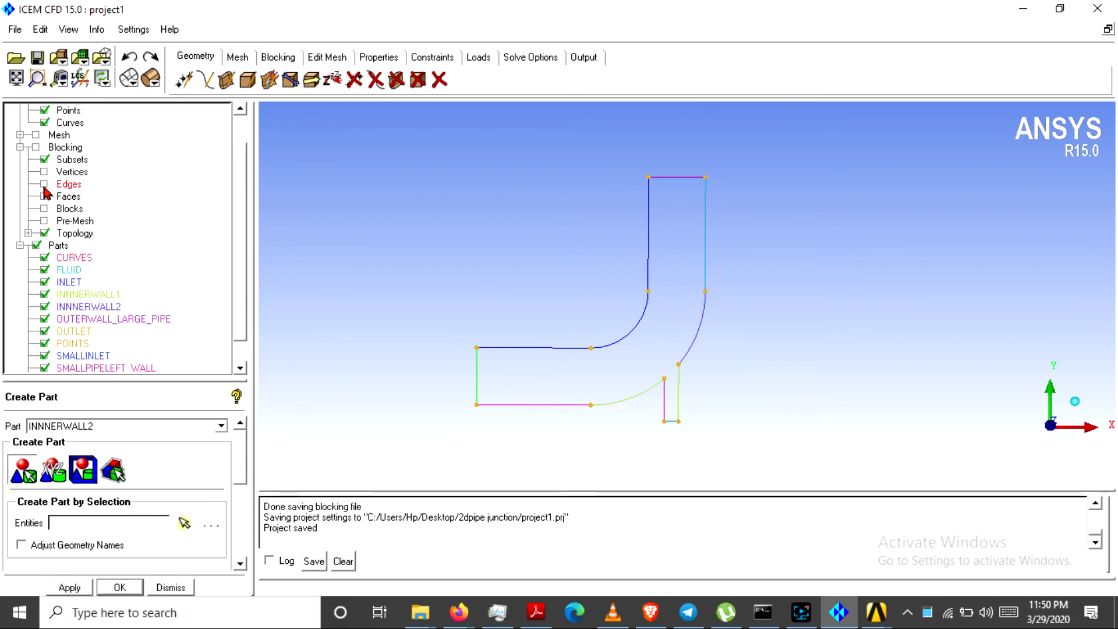
Display and recompute the pre-mesh, then zoom and pan to inspect the bend and junction
left_click(20, 148)
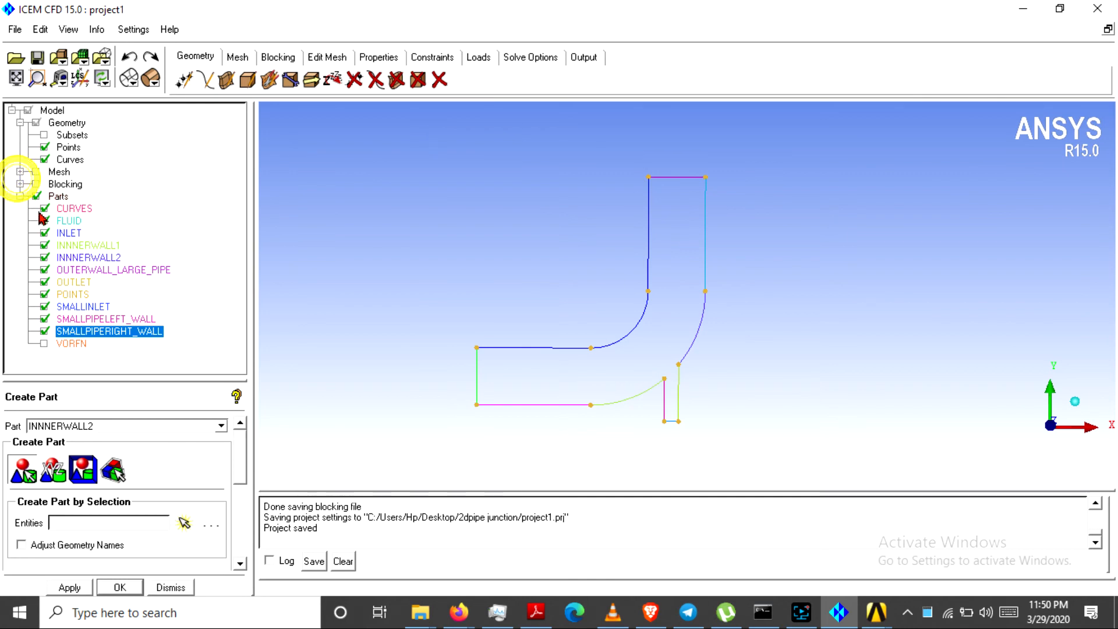
left_click(20, 184)
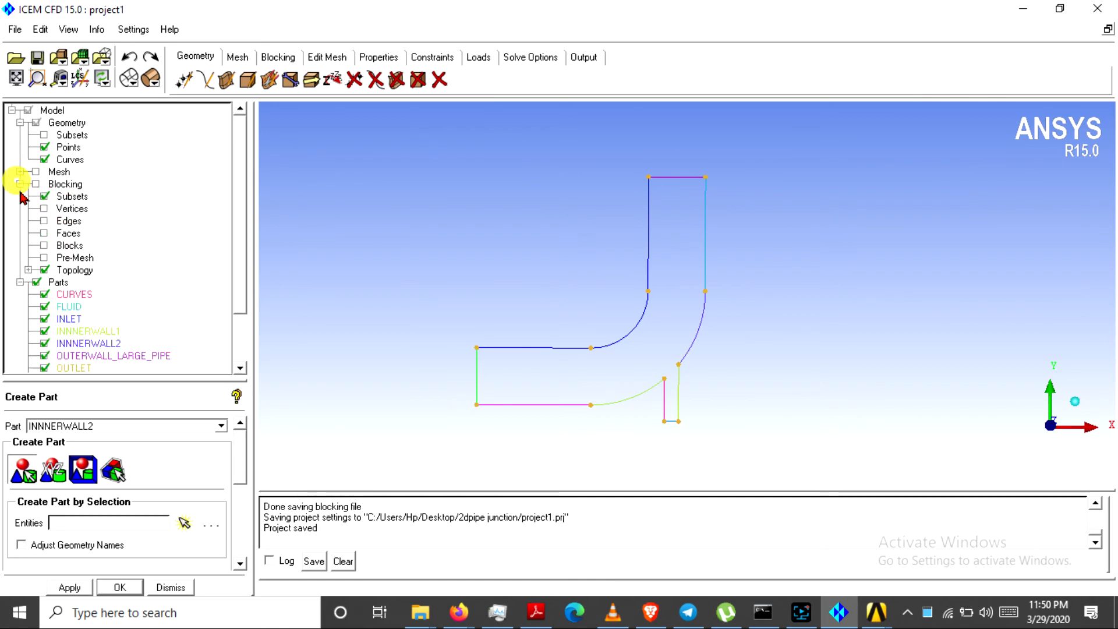
left_click(45, 258)
left_click(411, 368)
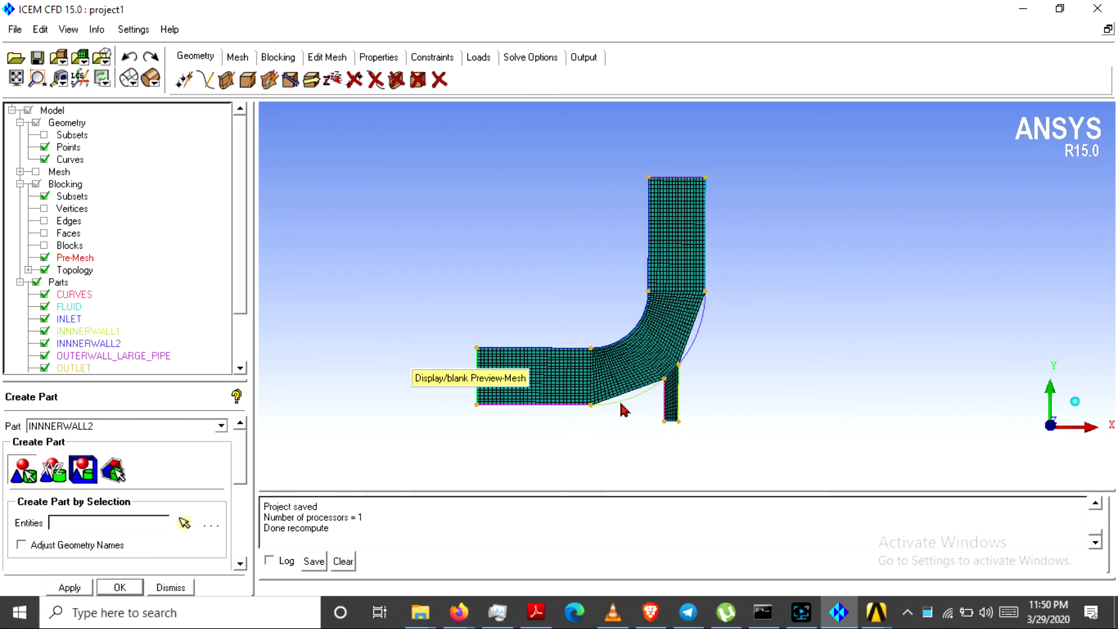
scroll(584, 362, "up", 5)
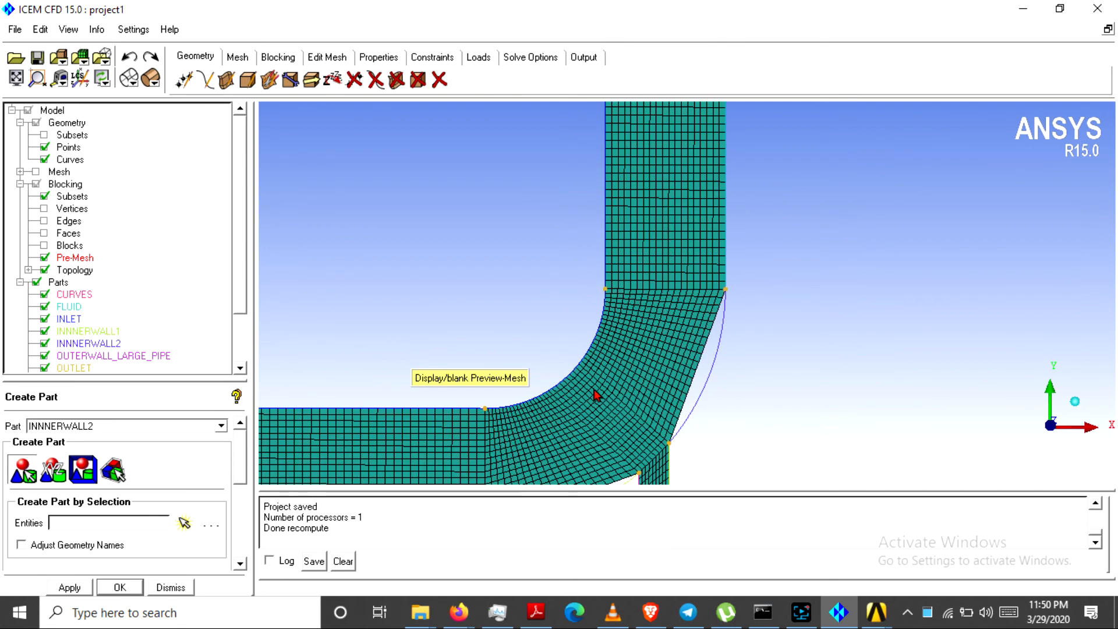
middle_click_drag(621, 391, 504, 273)
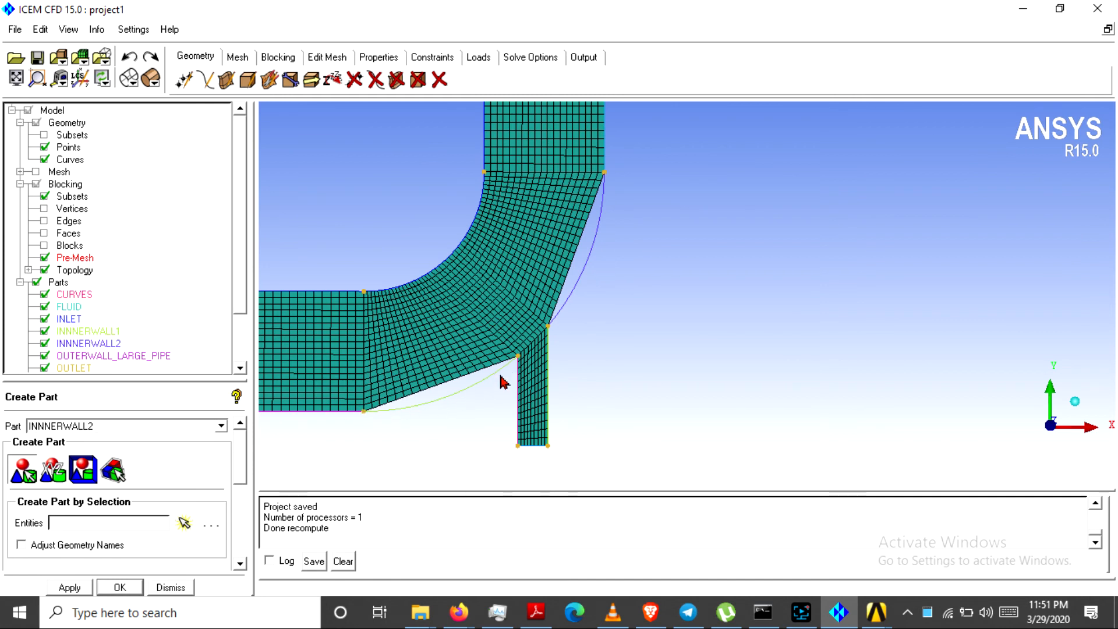
middle_click_drag(456, 337, 555, 352)
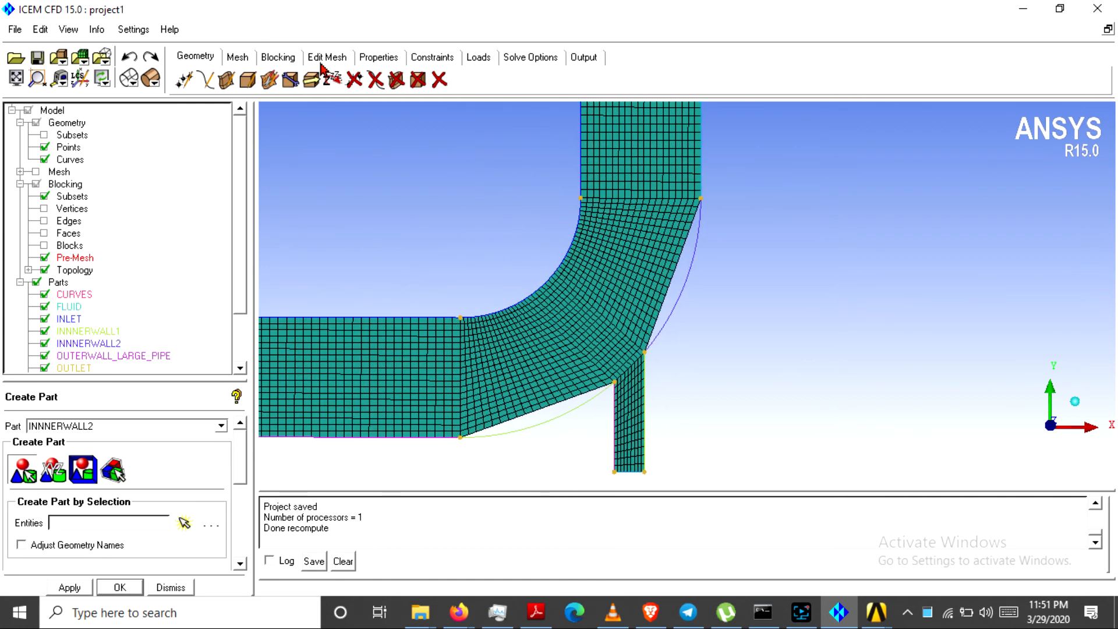
Associate the lower diagonal junction edge with the lower curved junction curve
left_click(278, 57)
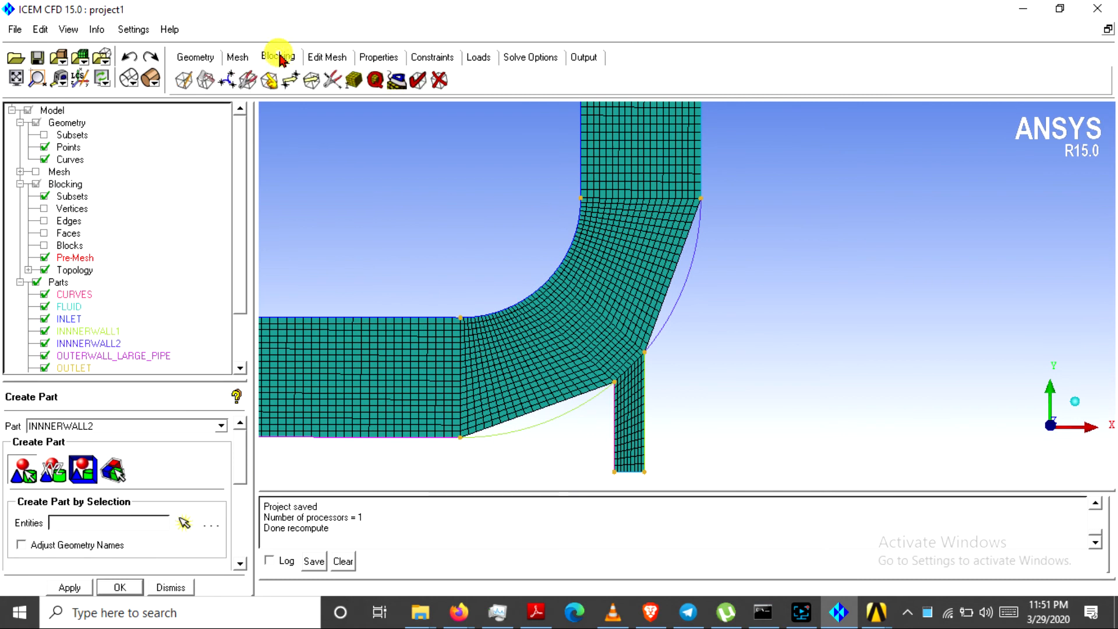
left_click(272, 85)
left_click(50, 452)
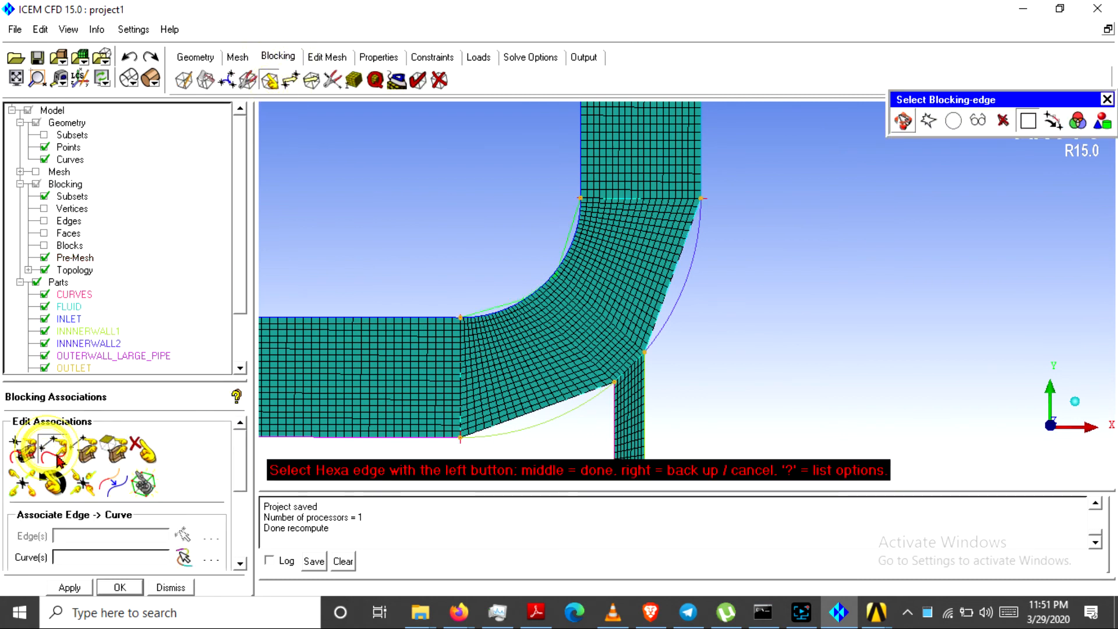
left_click(44, 257)
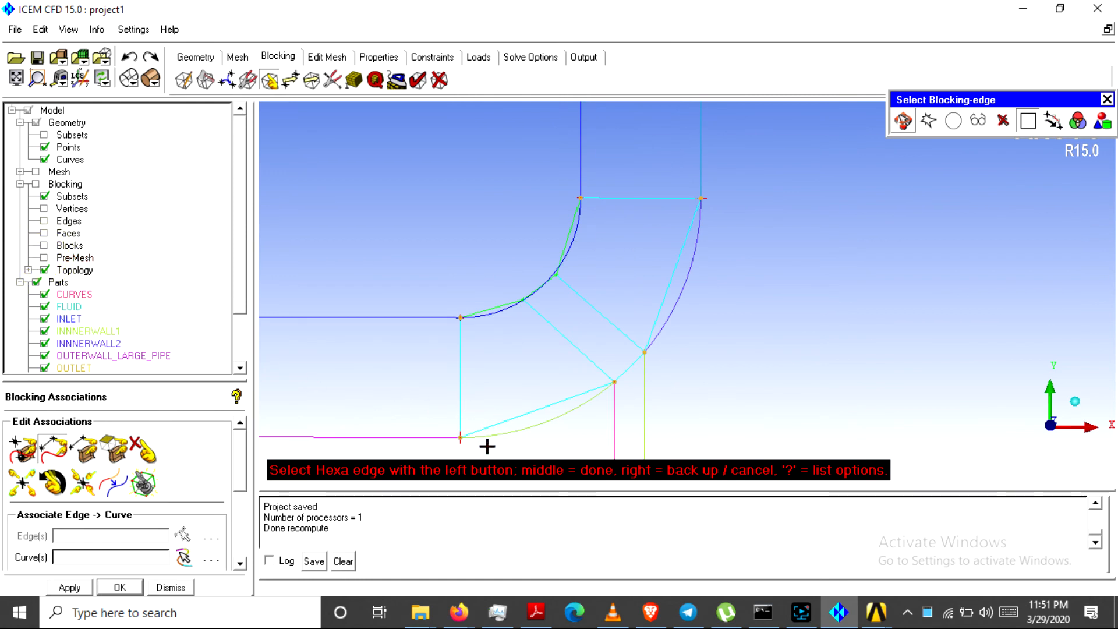
left_click(534, 424)
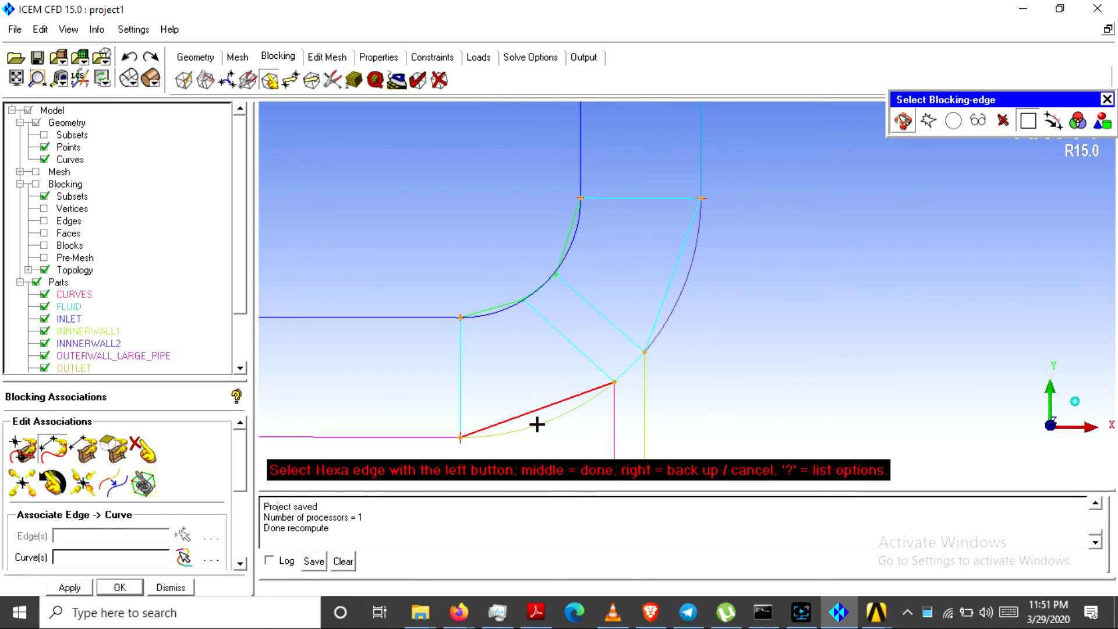
middle_click(533, 419)
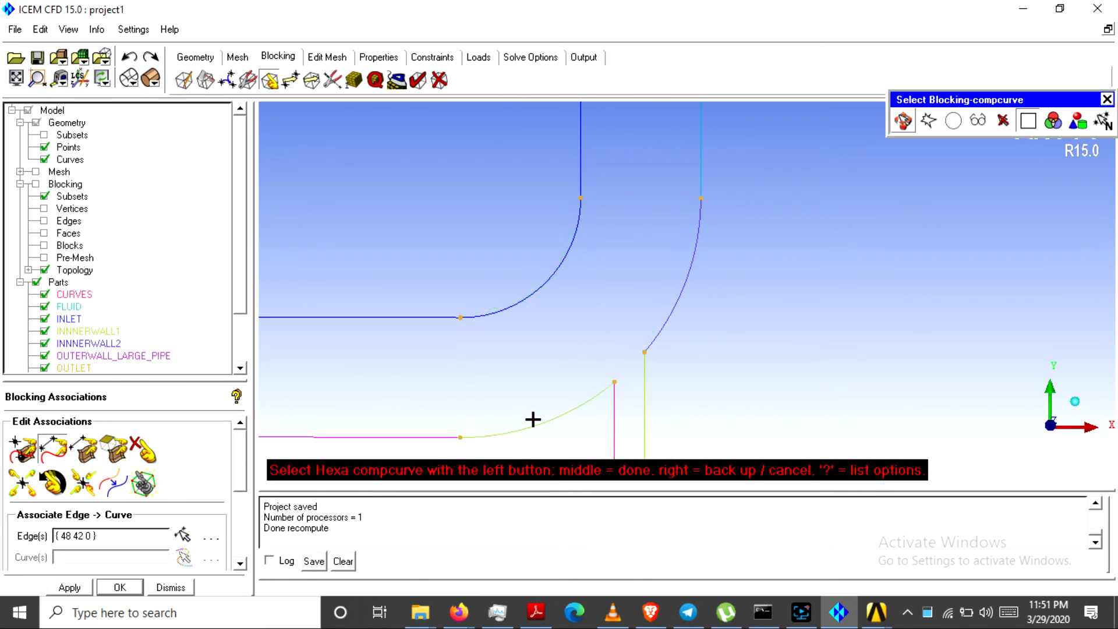
left_click(541, 420)
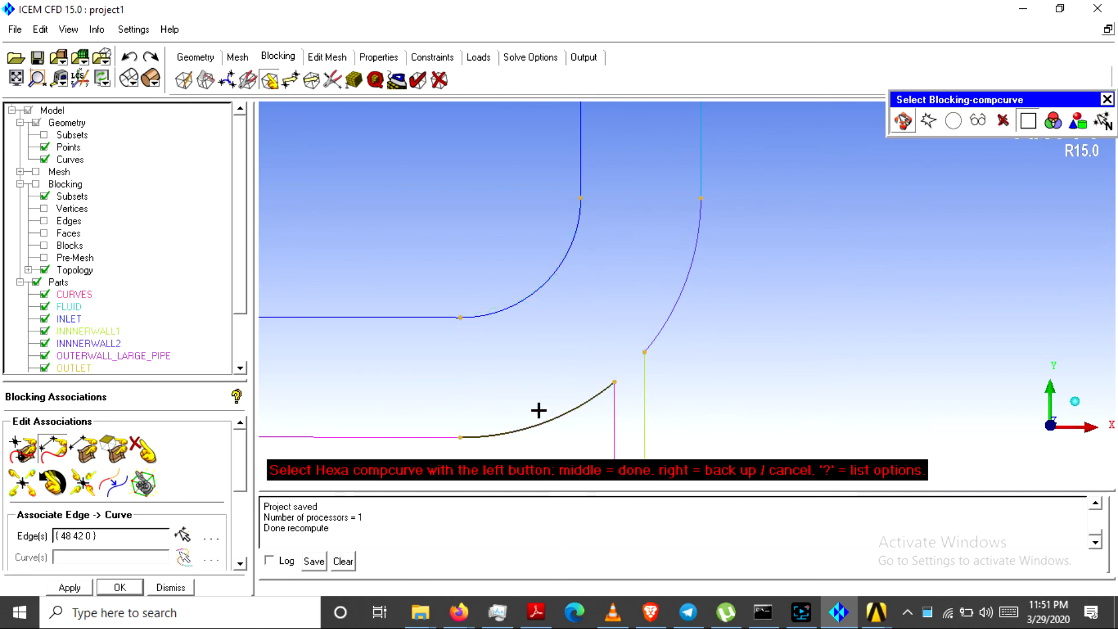
middle_click(538, 411)
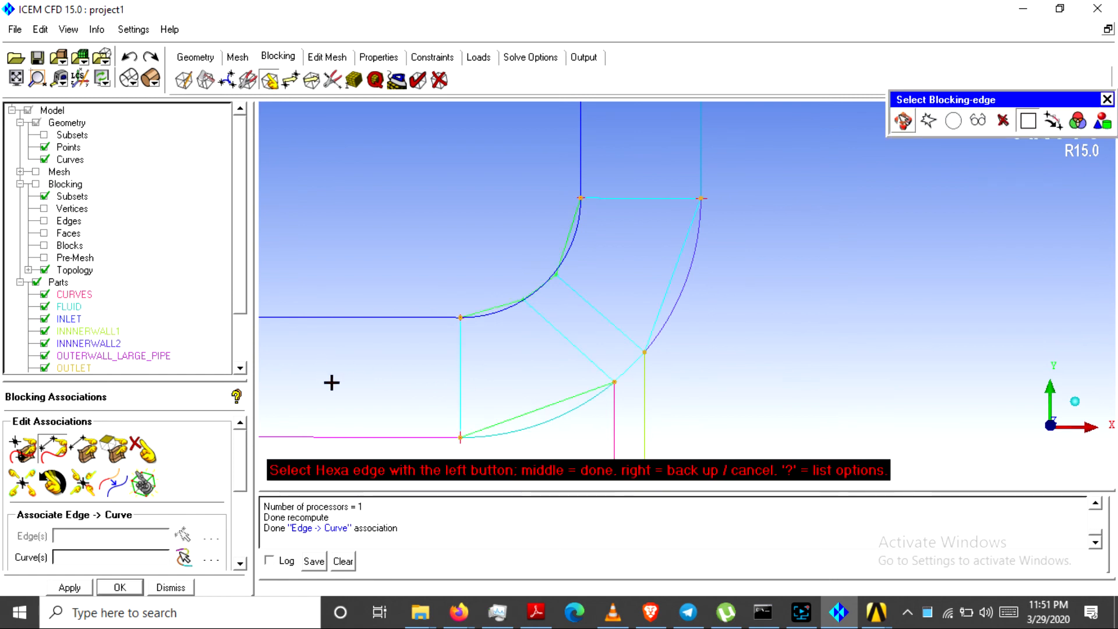
Associate the diagonal edge beside the outer bend with the outer bend arc and show the pre-mesh
left_click(668, 290)
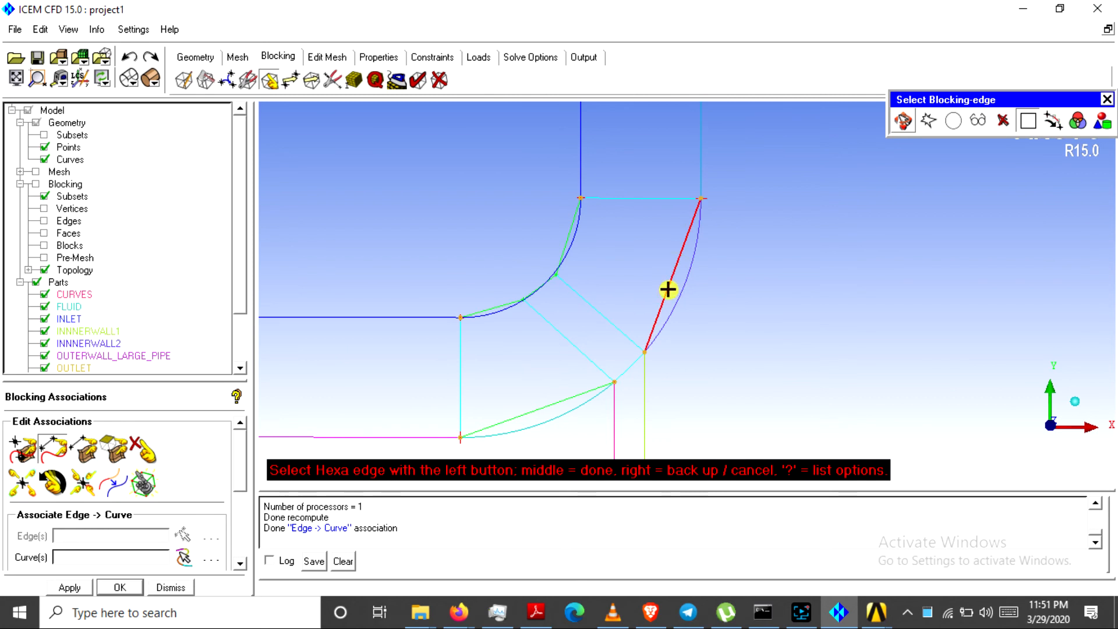
middle_click(674, 290)
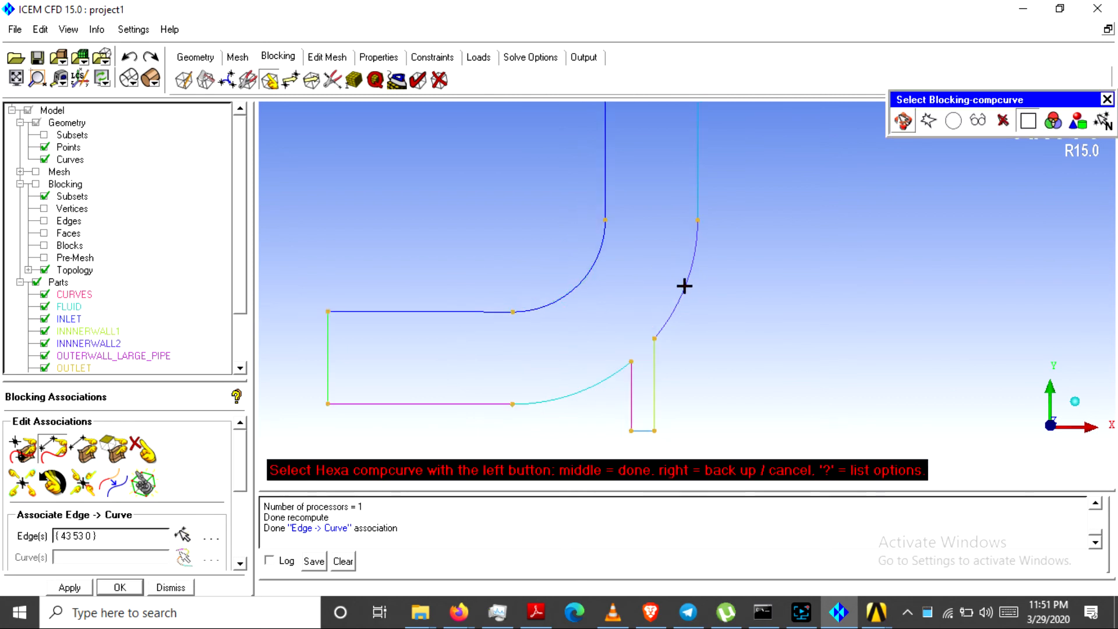
left_click(684, 284)
middle_click(683, 284)
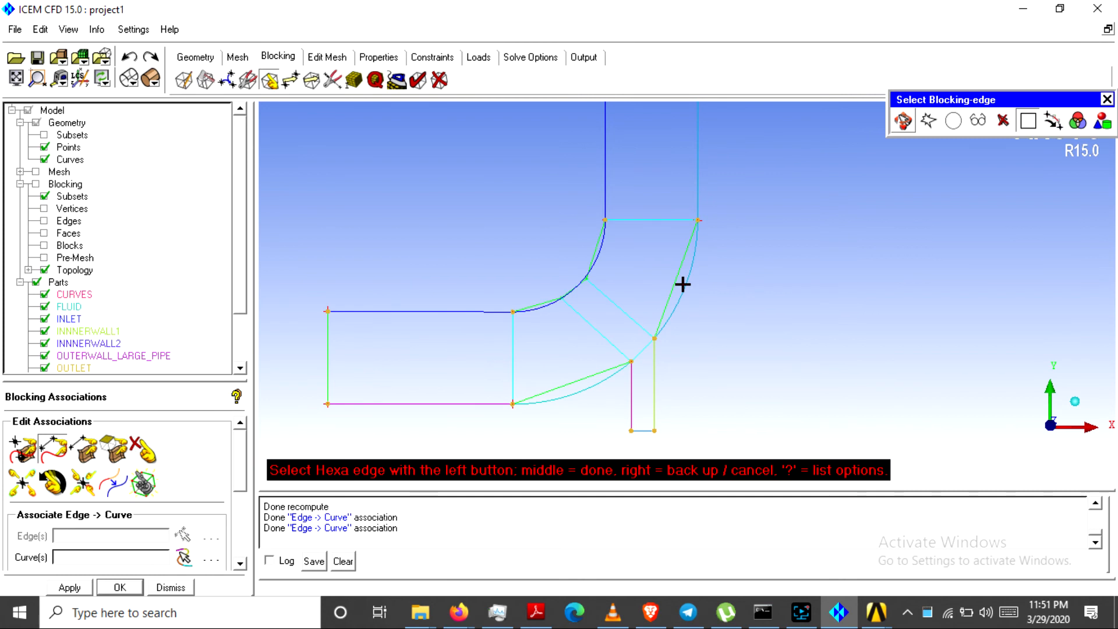
left_click(44, 258)
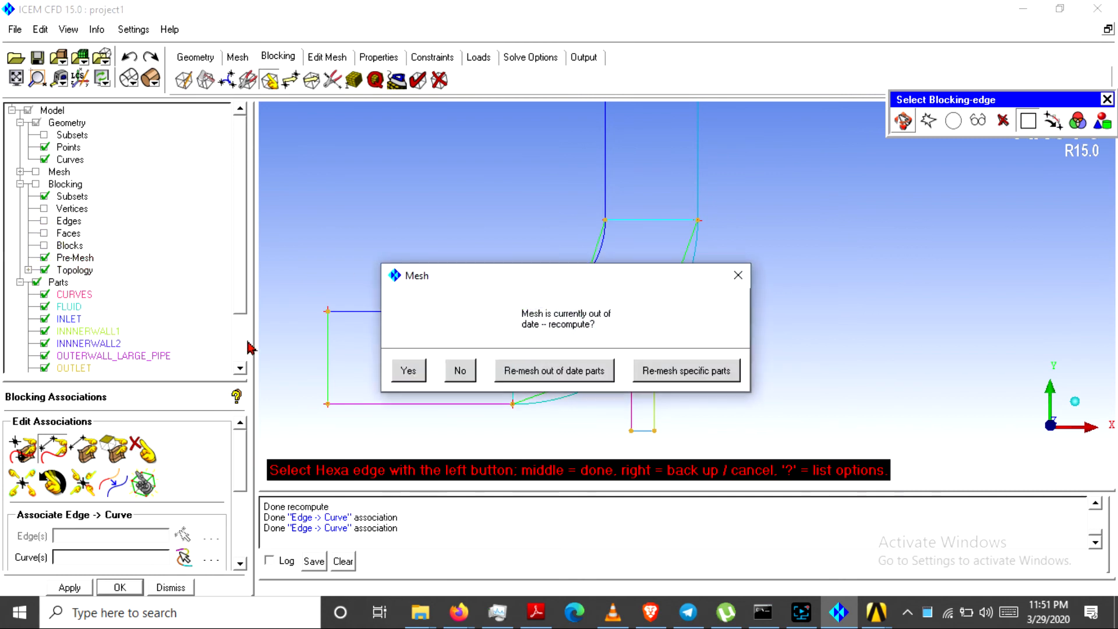
Recompute the out-of-date pre-mesh and fit the whole mesh in view
left_click(408, 371)
scroll(400, 342, "up", 2)
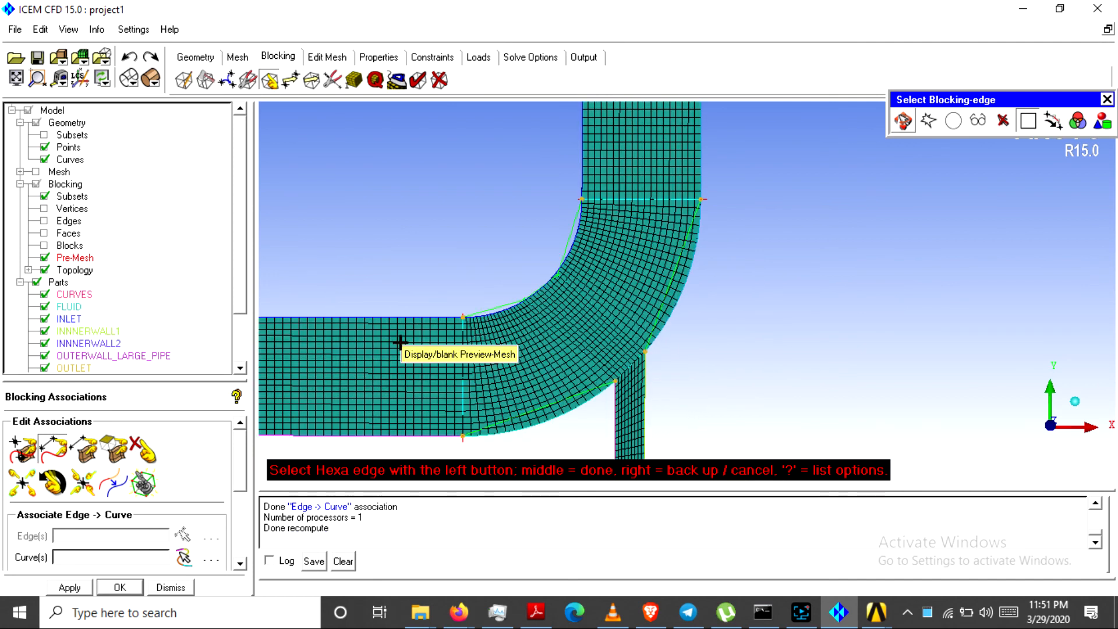
scroll(399, 342, "up", 1)
middle_click(492, 391)
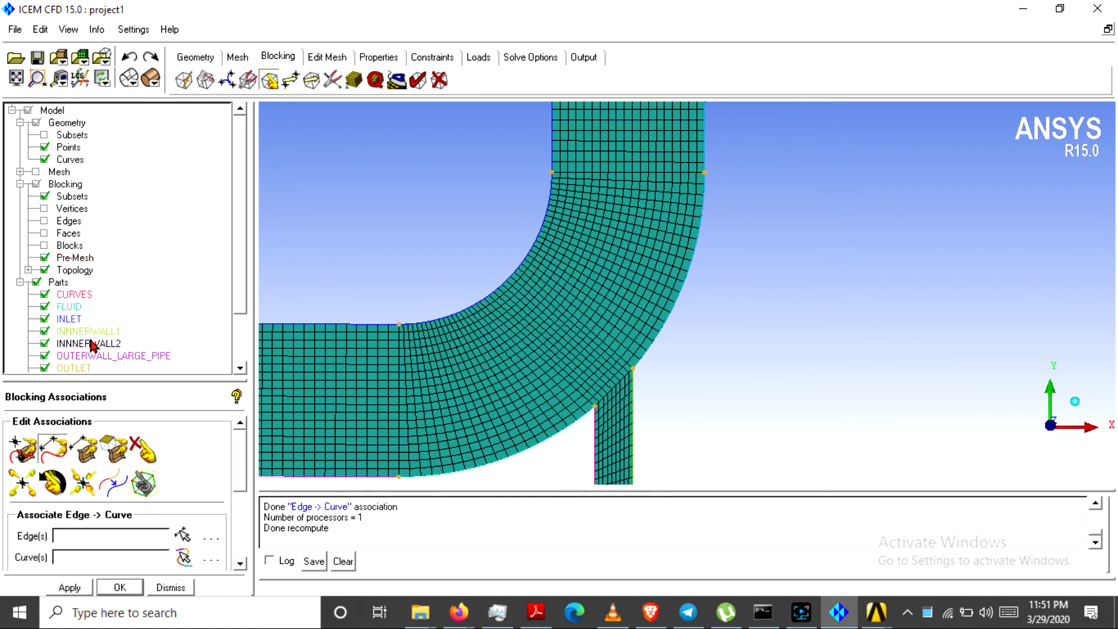
scroll(451, 274, "down", 2)
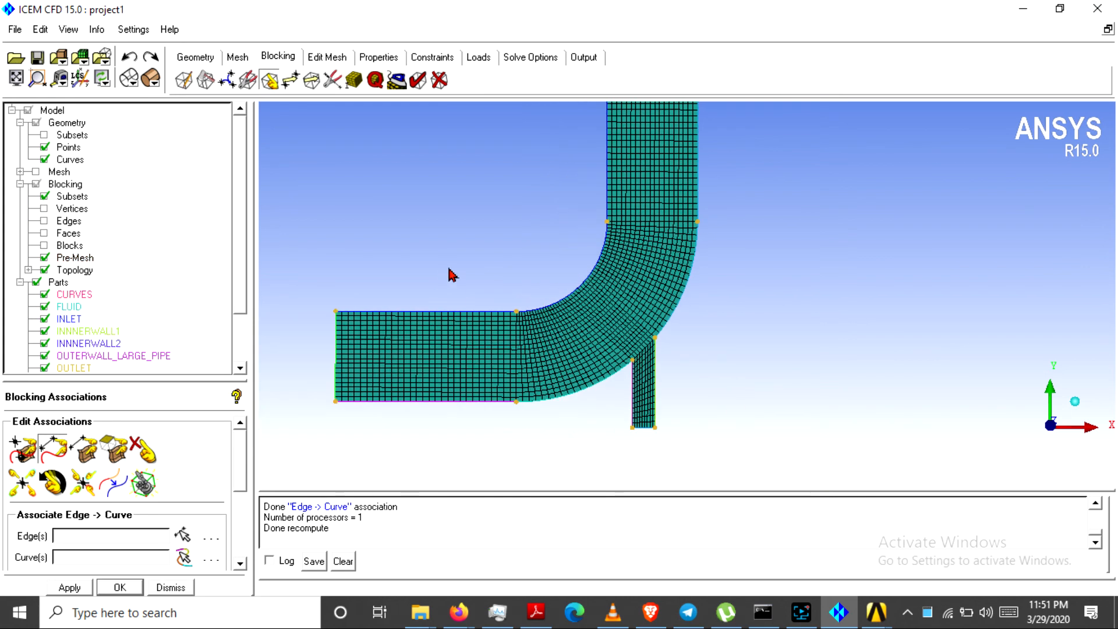
left_click(6, 78)
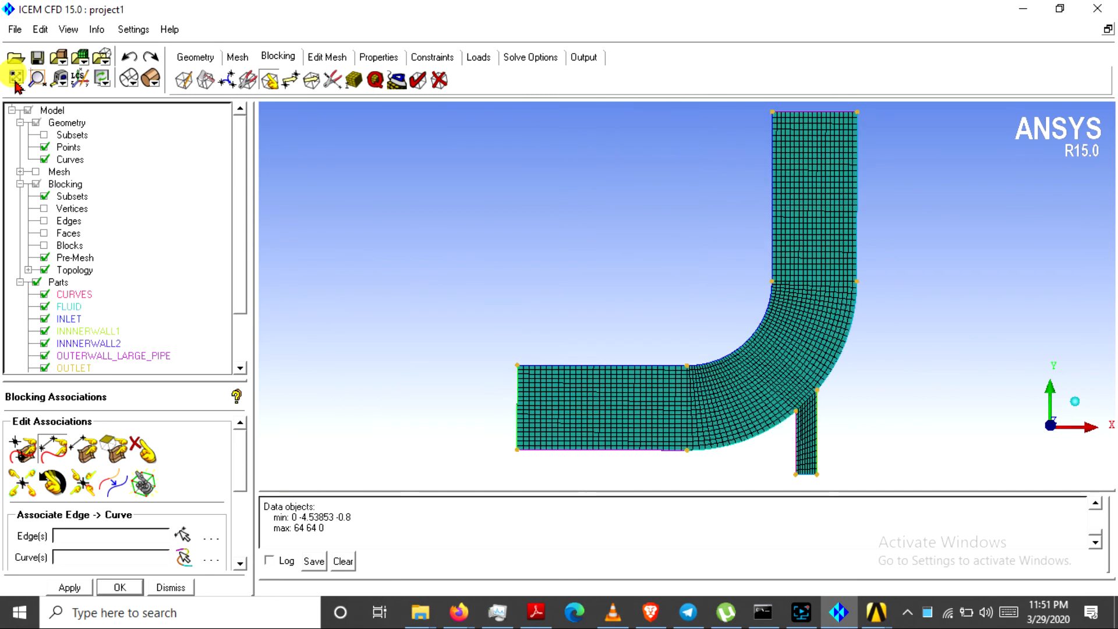
middle_click_drag(640, 292, 507, 303)
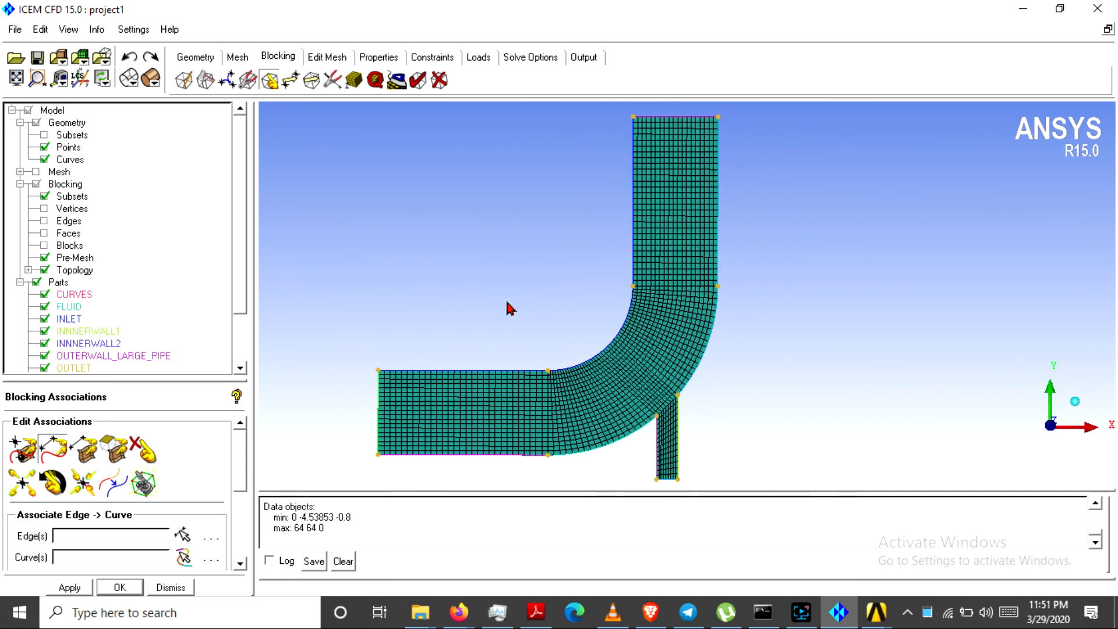
Convert the pre-mesh to an unstructured mesh, replacing the existing mesh
right_click(67, 260)
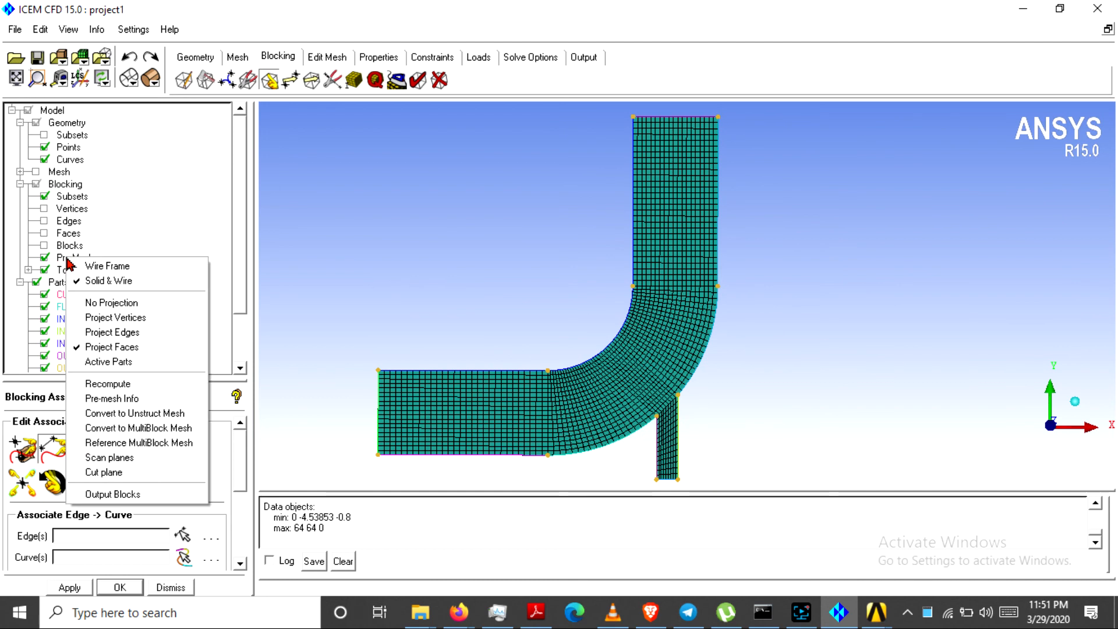
left_click(134, 413)
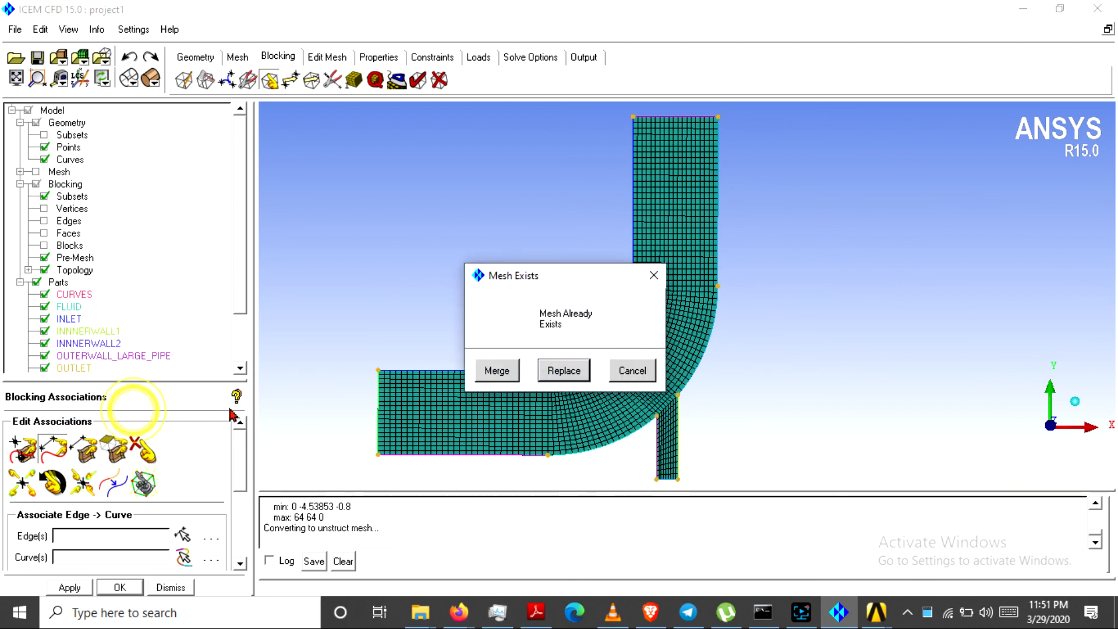
left_click(564, 371)
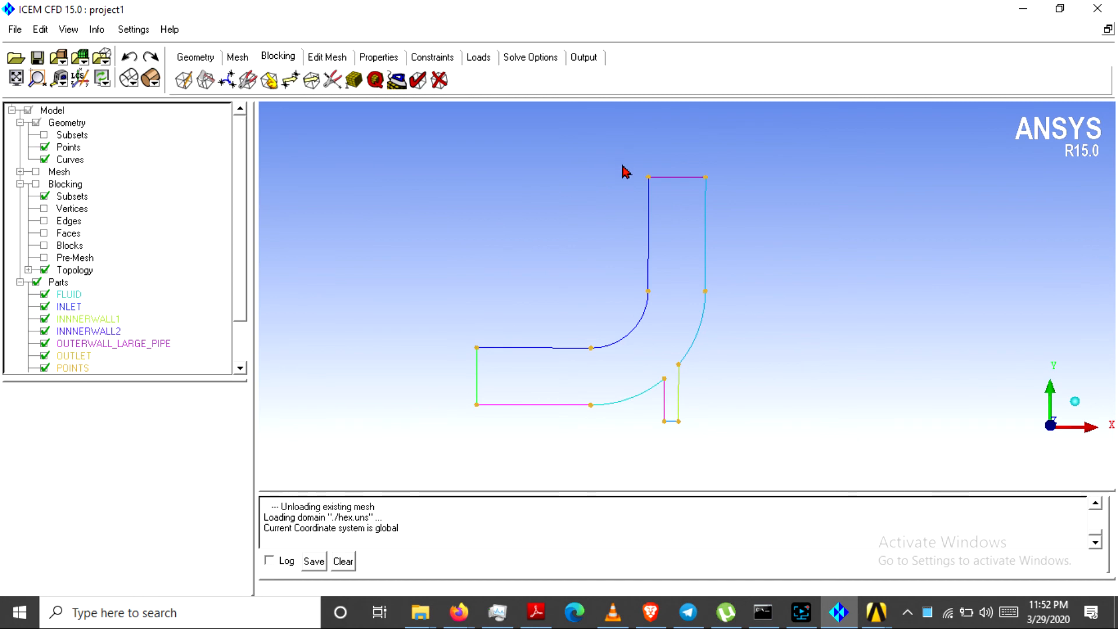
left_click(585, 58)
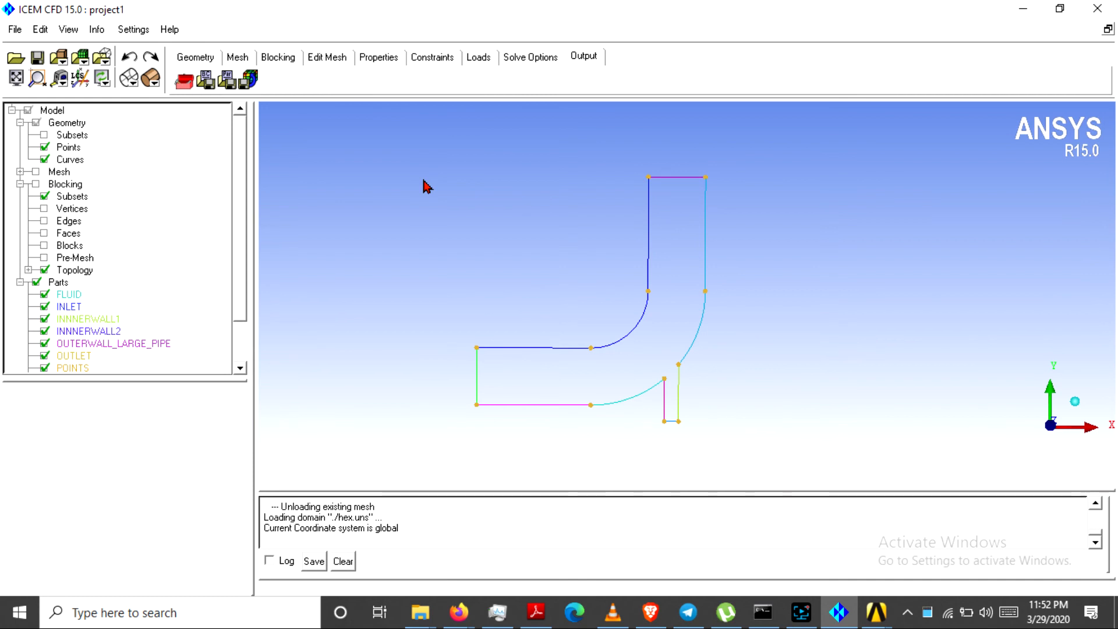
Apply ANSYS Fluent as the output solver in Solver Setup
left_click(181, 82)
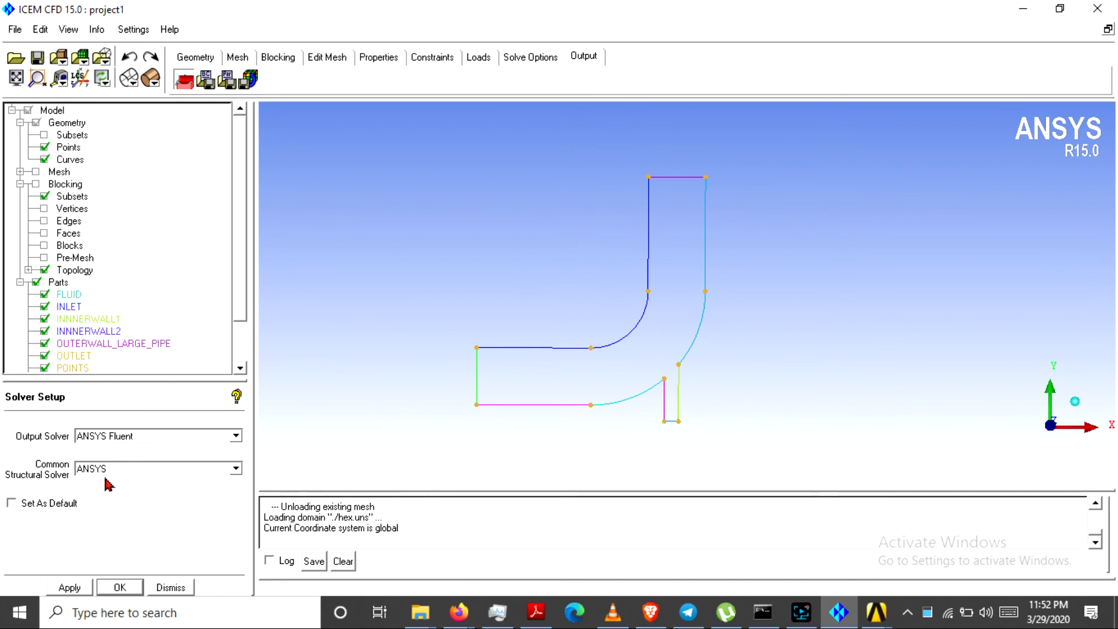
left_click(68, 587)
Assign a velocity-inlet boundary condition to the INLET edge part
left_click(206, 81)
left_click_drag(676, 131, 593, 121)
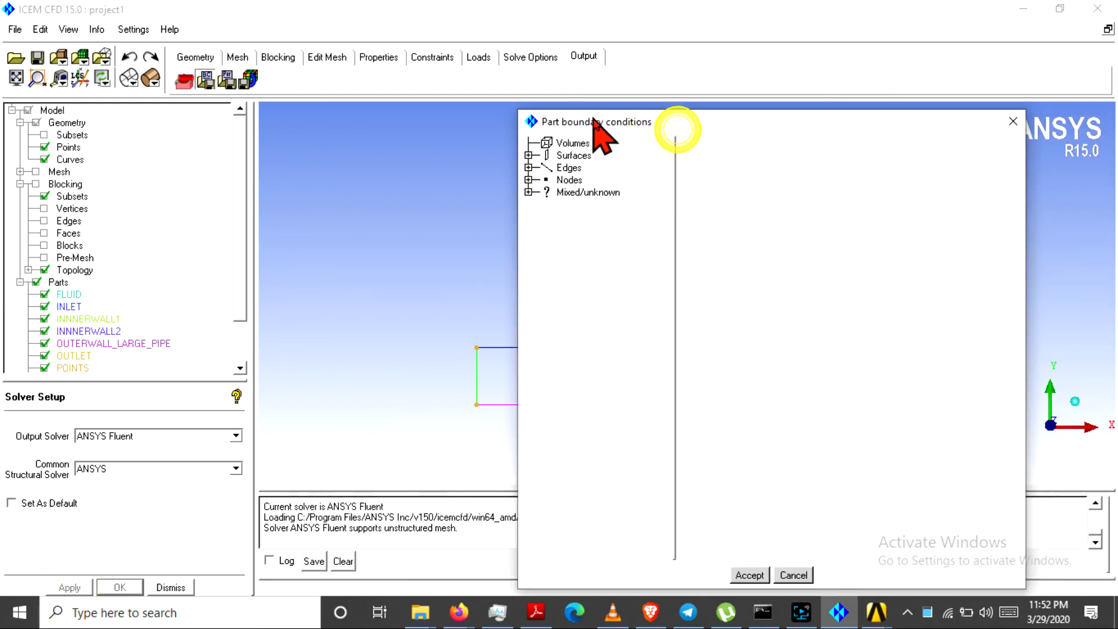
left_click(528, 167)
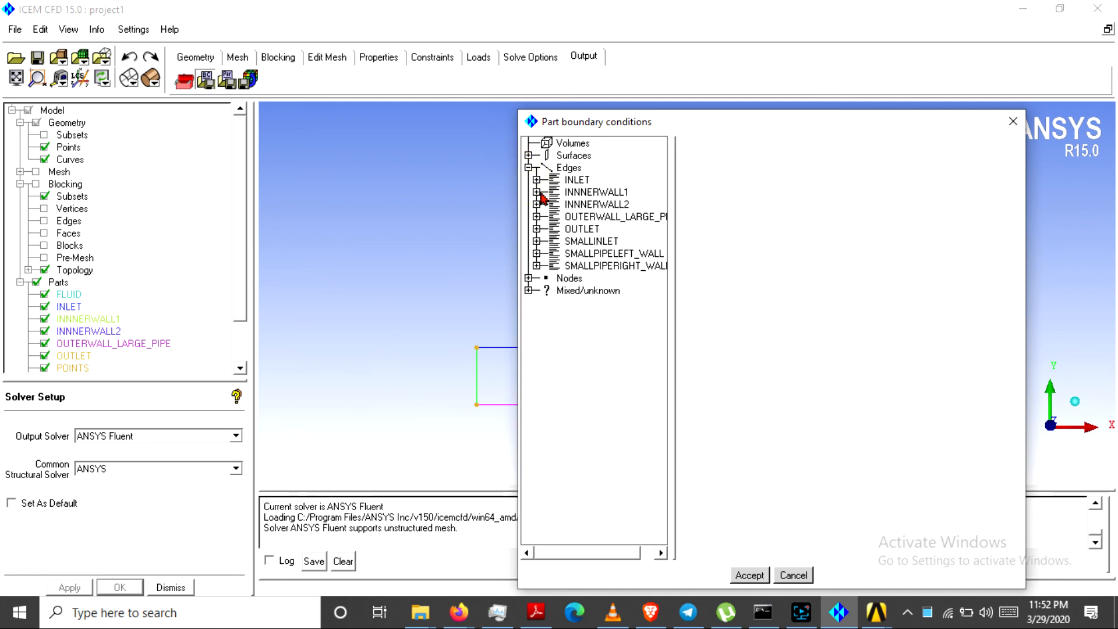
left_click(536, 179)
left_click(591, 192)
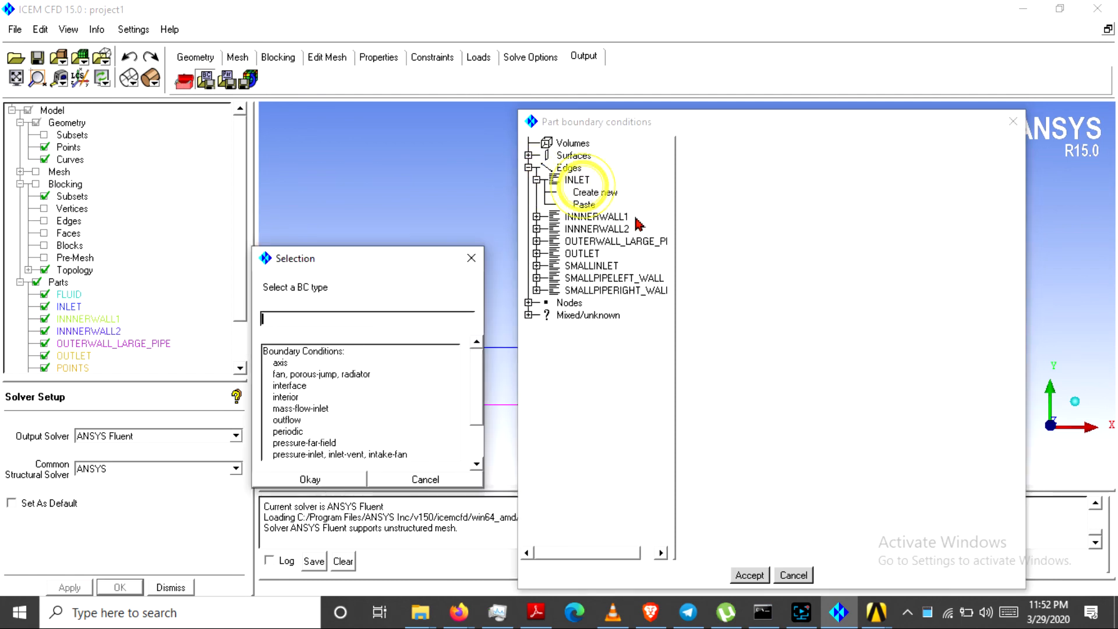
left_click(312, 443)
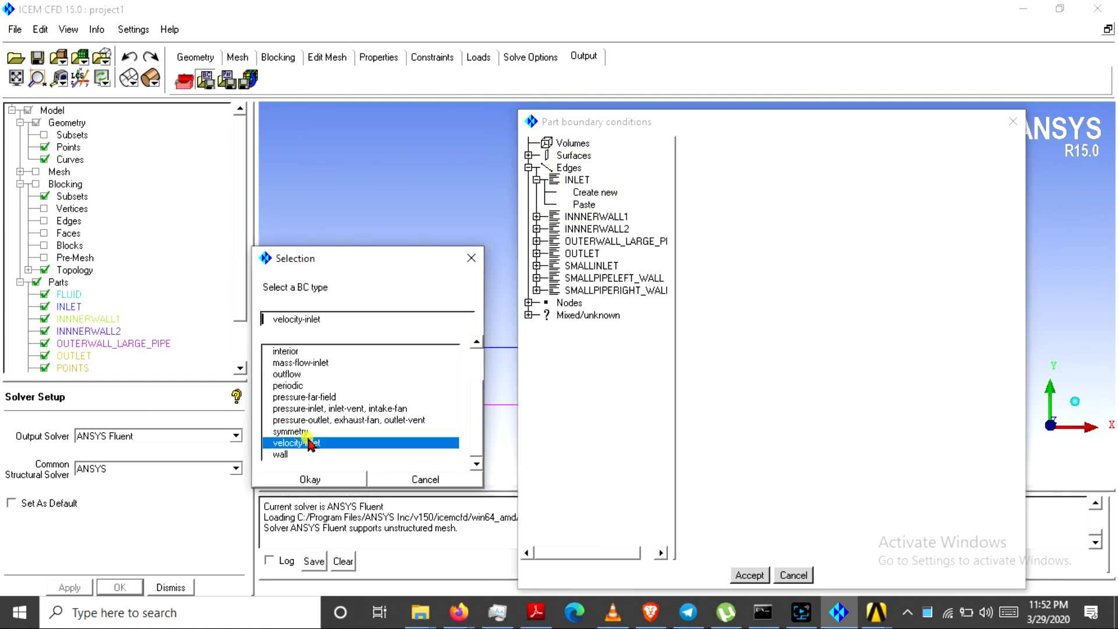
left_click(317, 479)
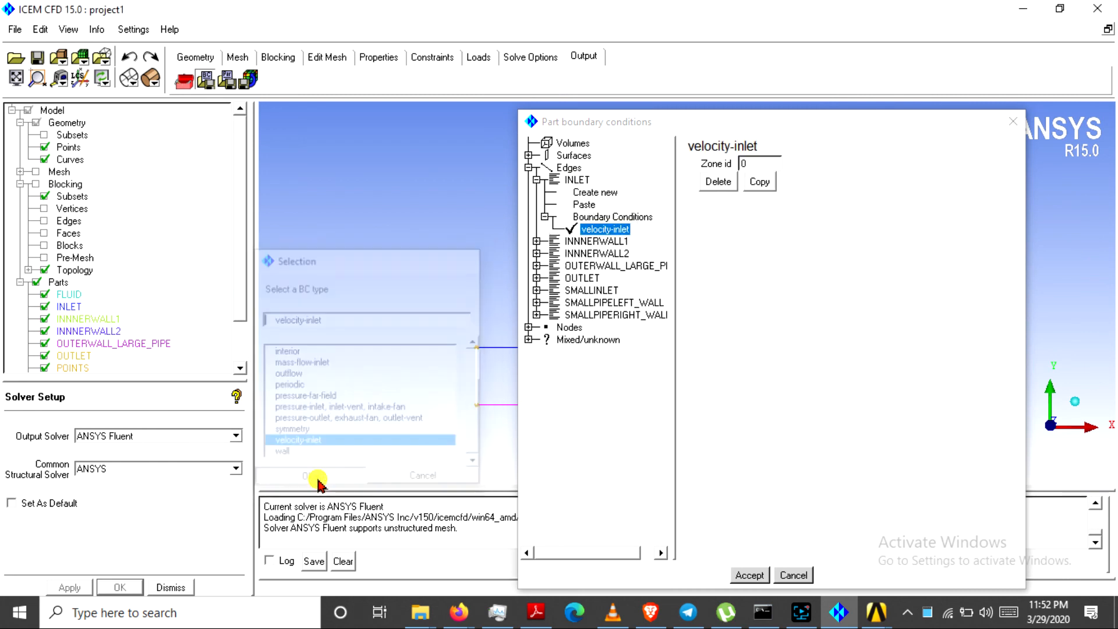
Assign a wall boundary condition to INNNERWALL1
left_click(537, 241)
left_click(594, 254)
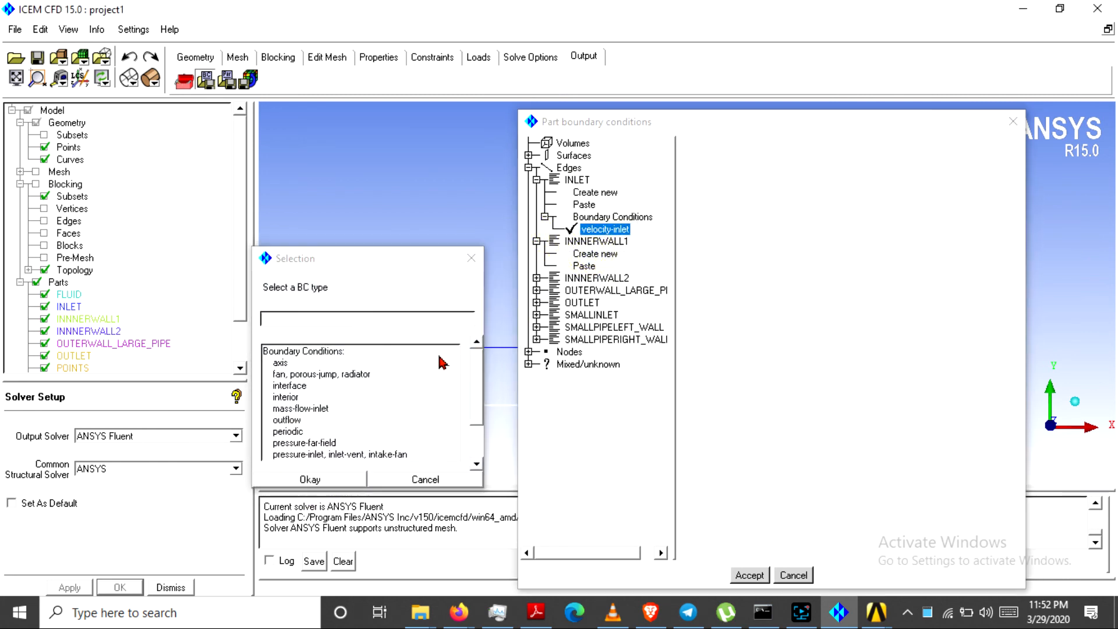
left_click_drag(475, 396, 475, 469)
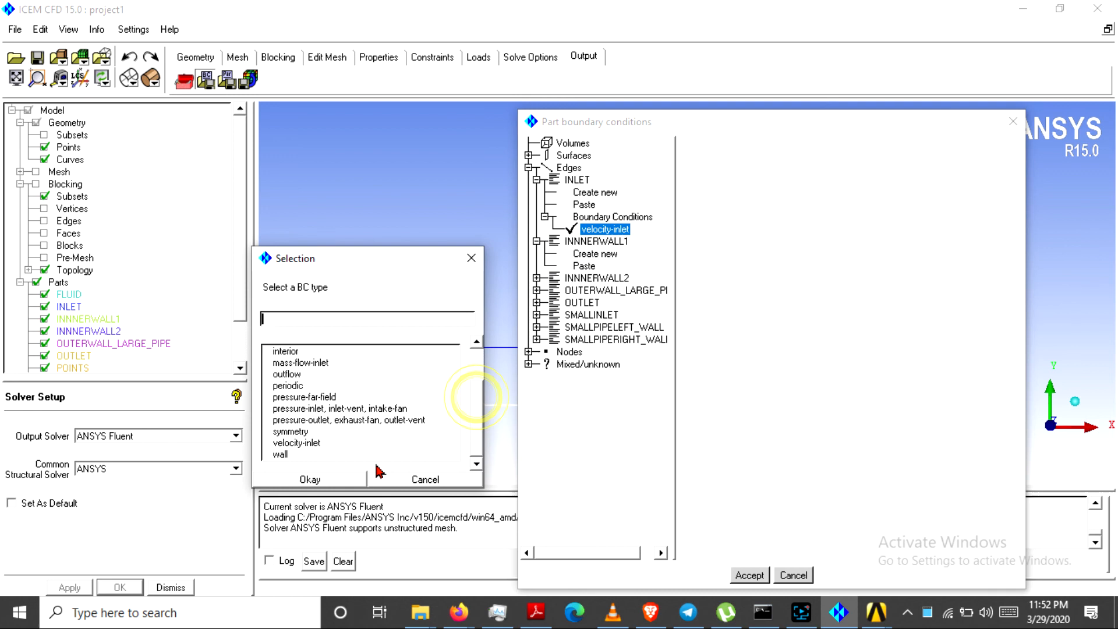
left_click(303, 454)
left_click(307, 479)
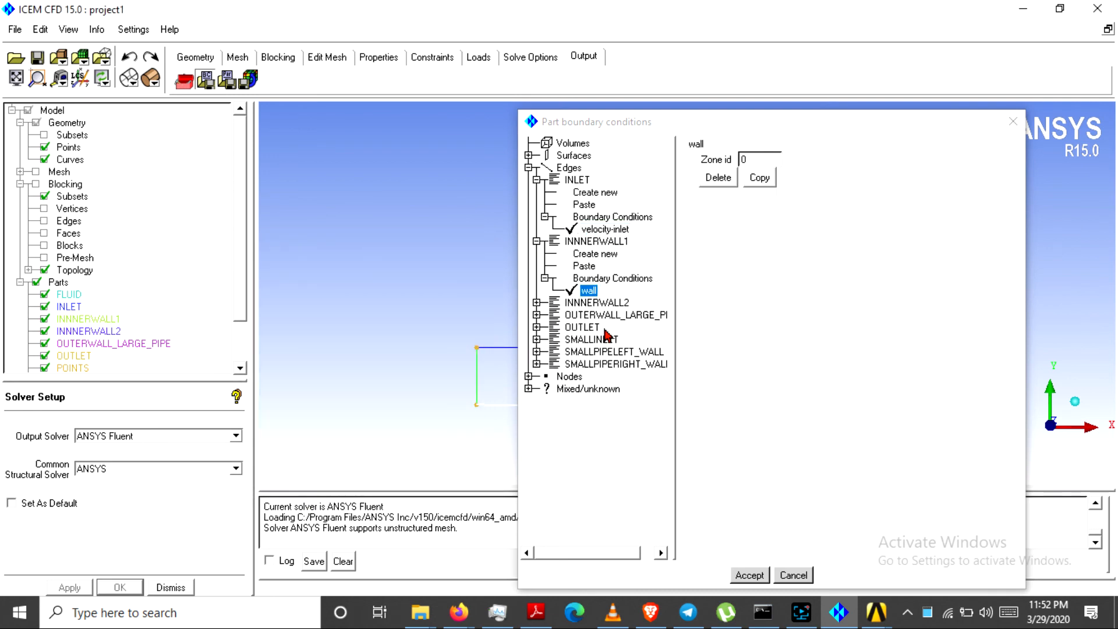
Copy the wall condition and paste it onto INNNERWALL2 and OUTERWALL_LARGE_PIPE
left_click(759, 179)
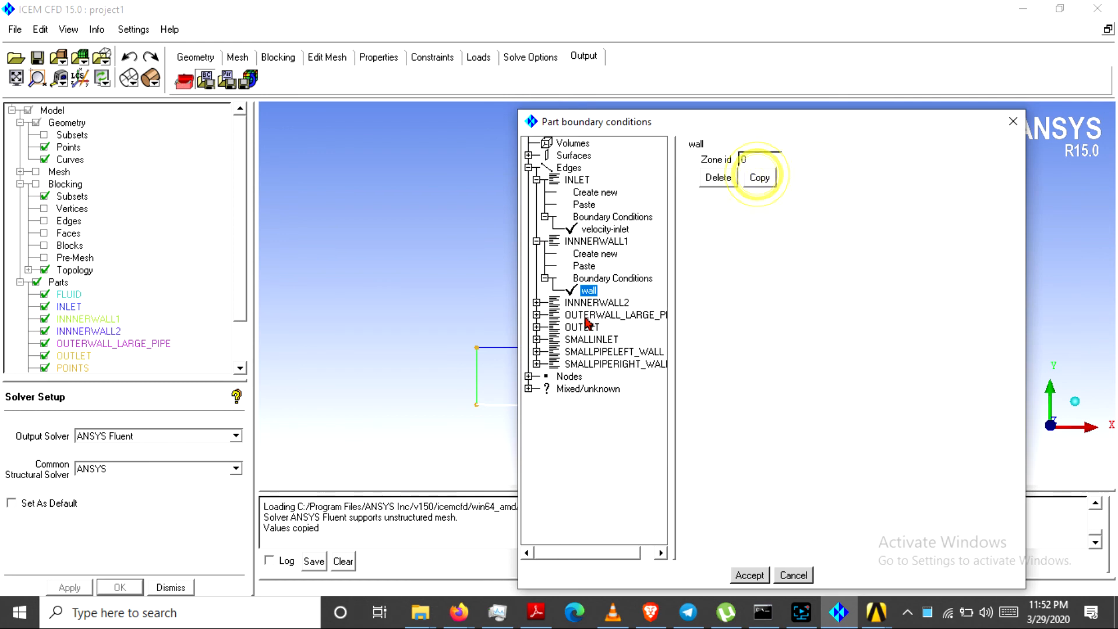
left_click(537, 302)
left_click(595, 318)
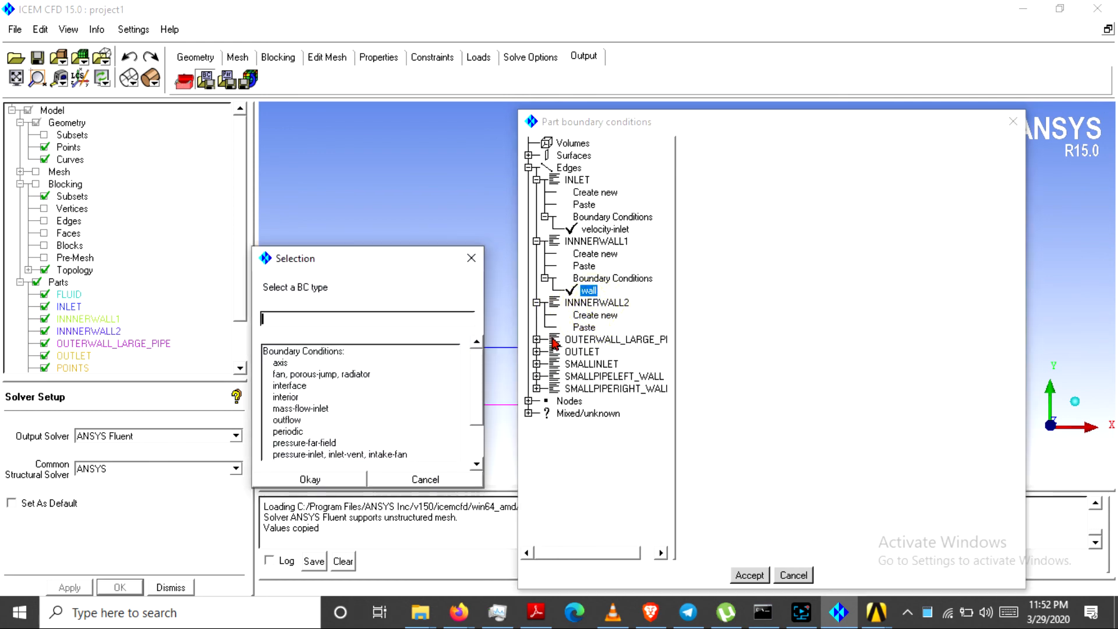
left_click(476, 269)
left_click(585, 327)
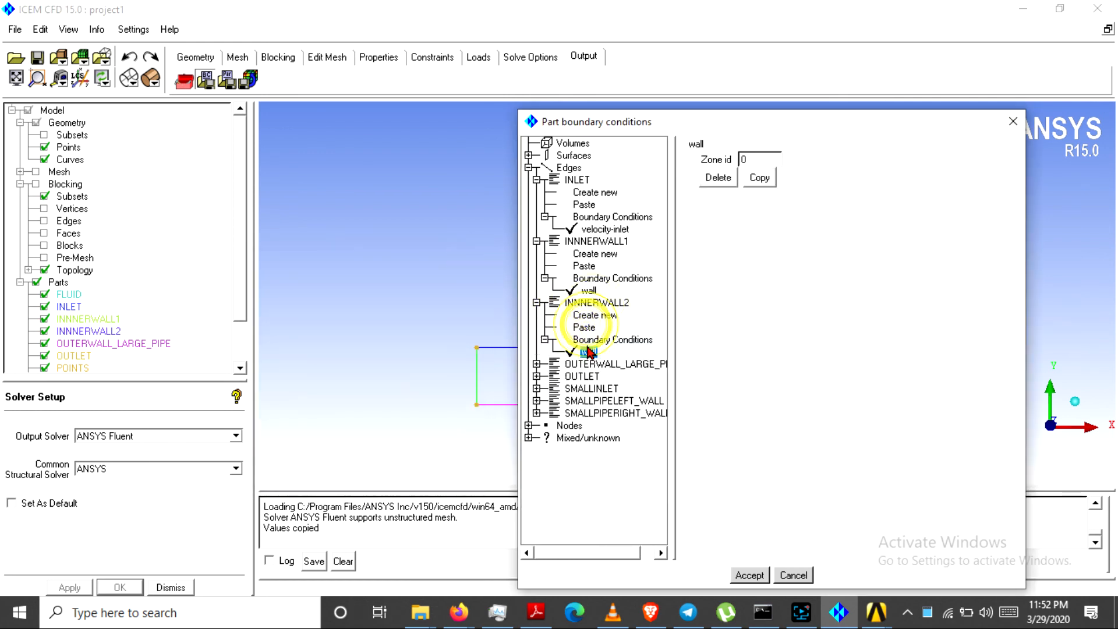
left_click(536, 364)
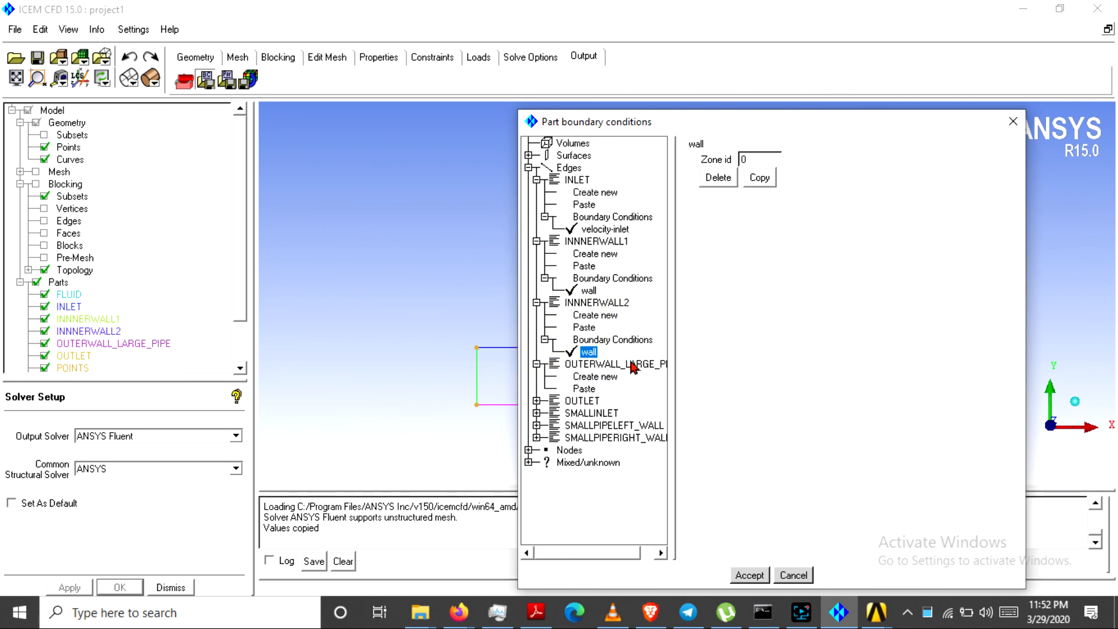
left_click(585, 388)
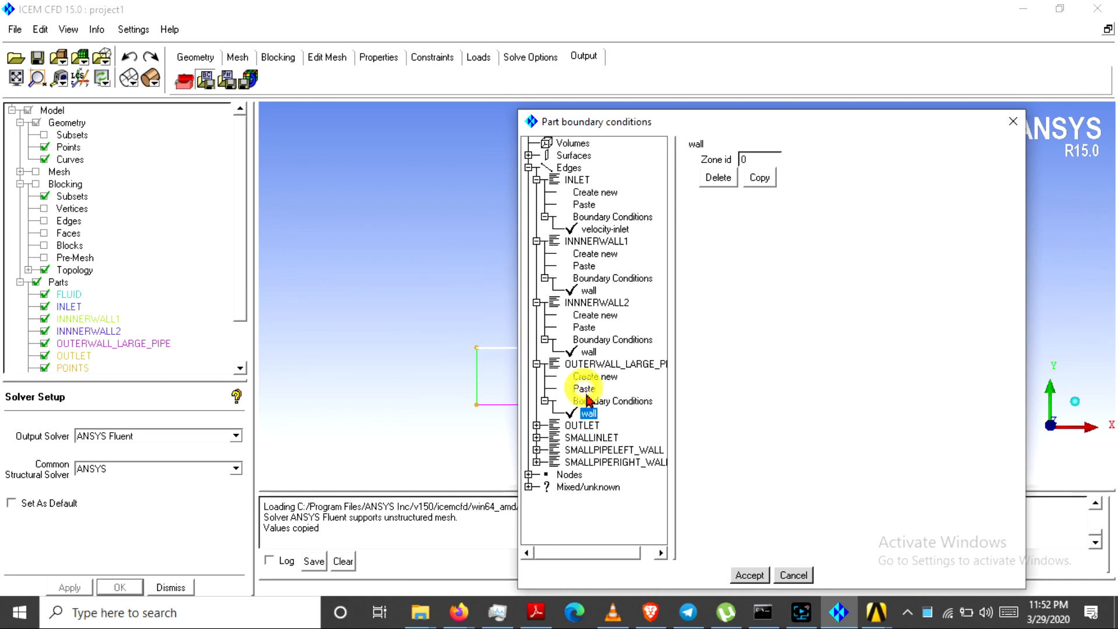
Assign a pressure-outlet boundary condition to OUTLET
left_click(536, 425)
left_click(591, 439)
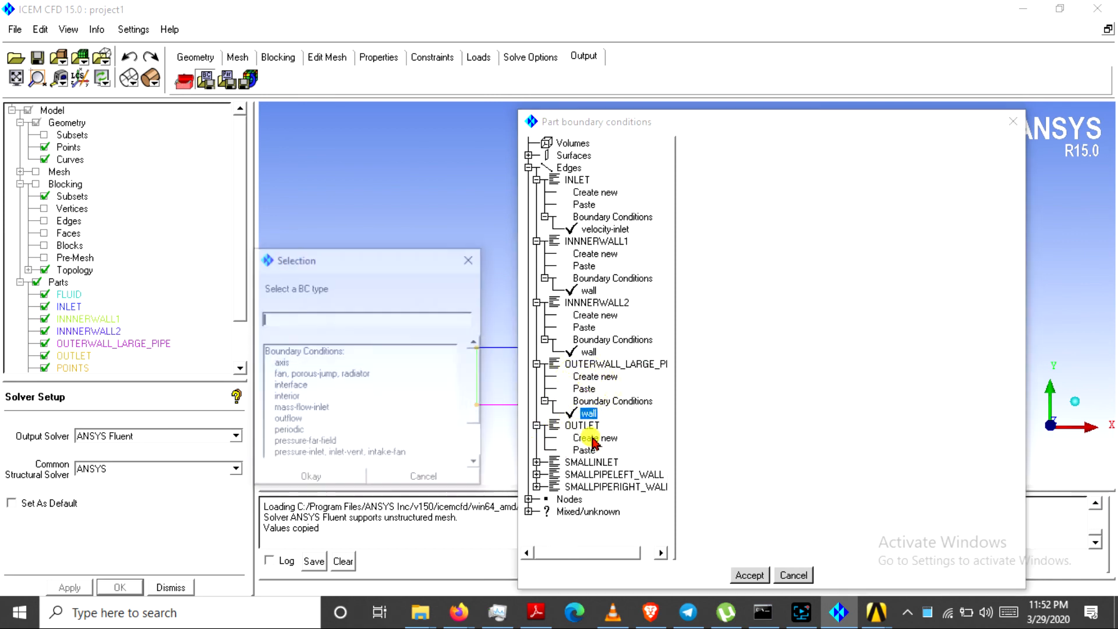
left_click_drag(472, 382, 480, 437)
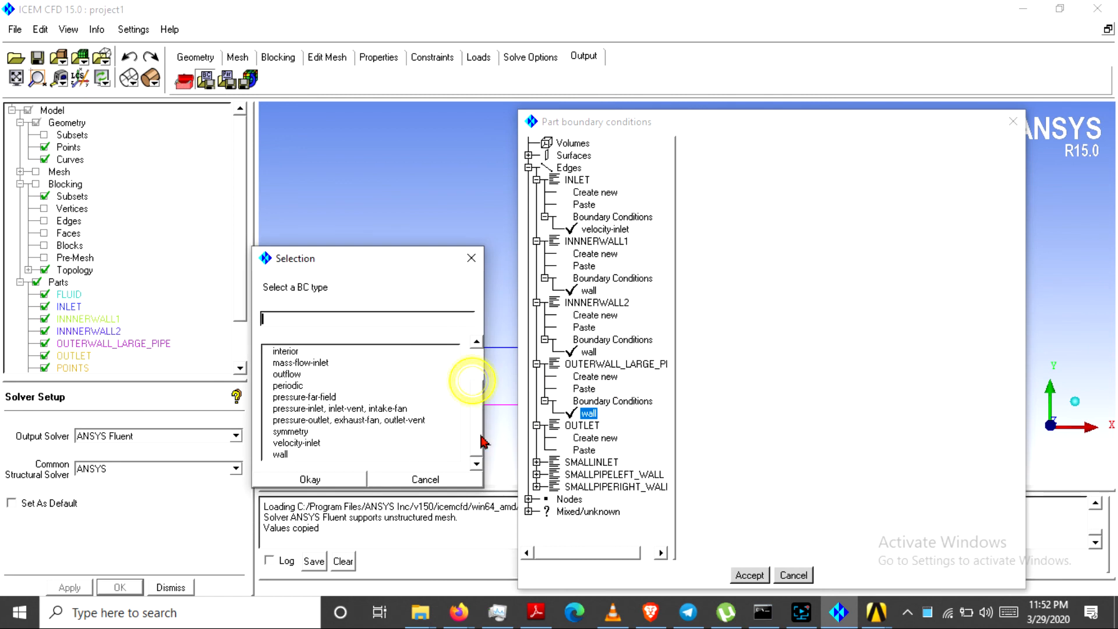
left_click(339, 421)
left_click(332, 479)
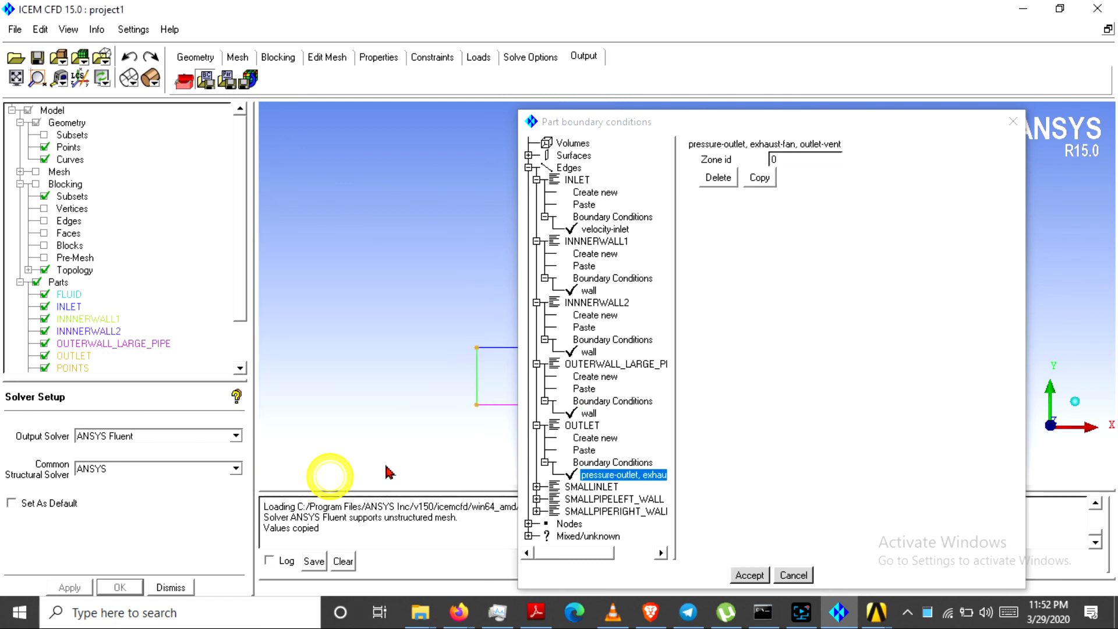
left_click_drag(742, 119, 589, 49)
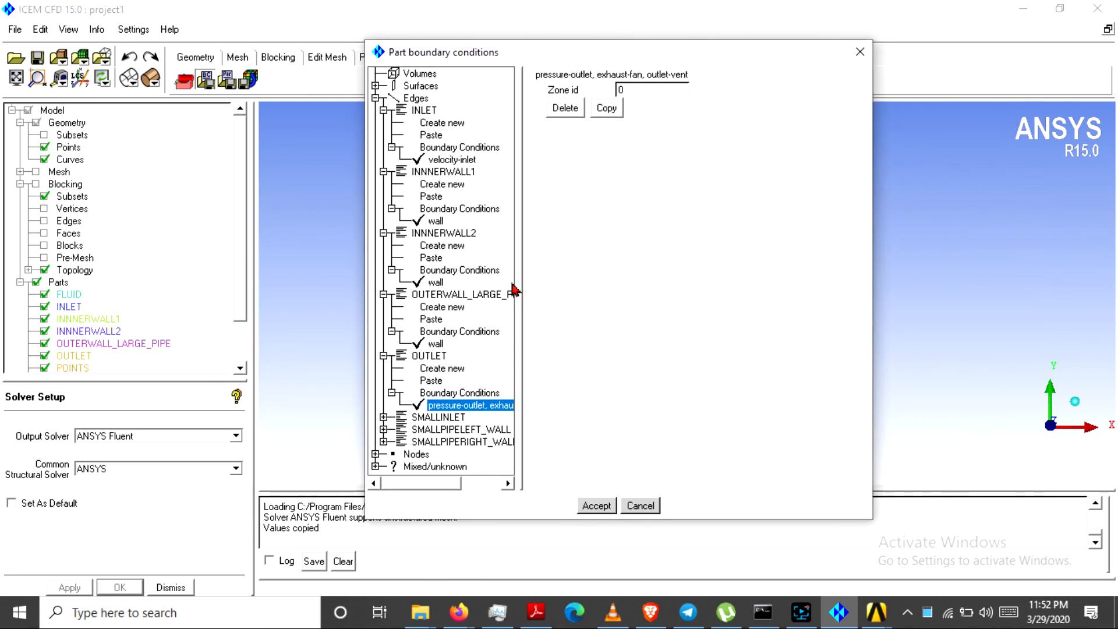
Assign a velocity-inlet boundary condition to SMALLINLET
left_click(383, 417)
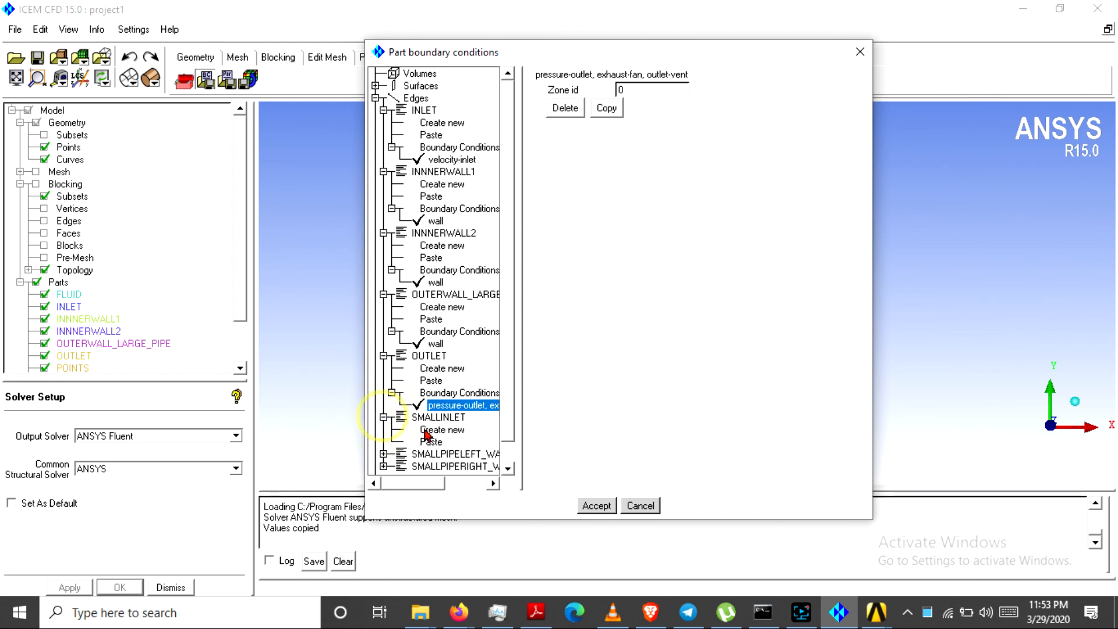
left_click(429, 431)
left_click(476, 402)
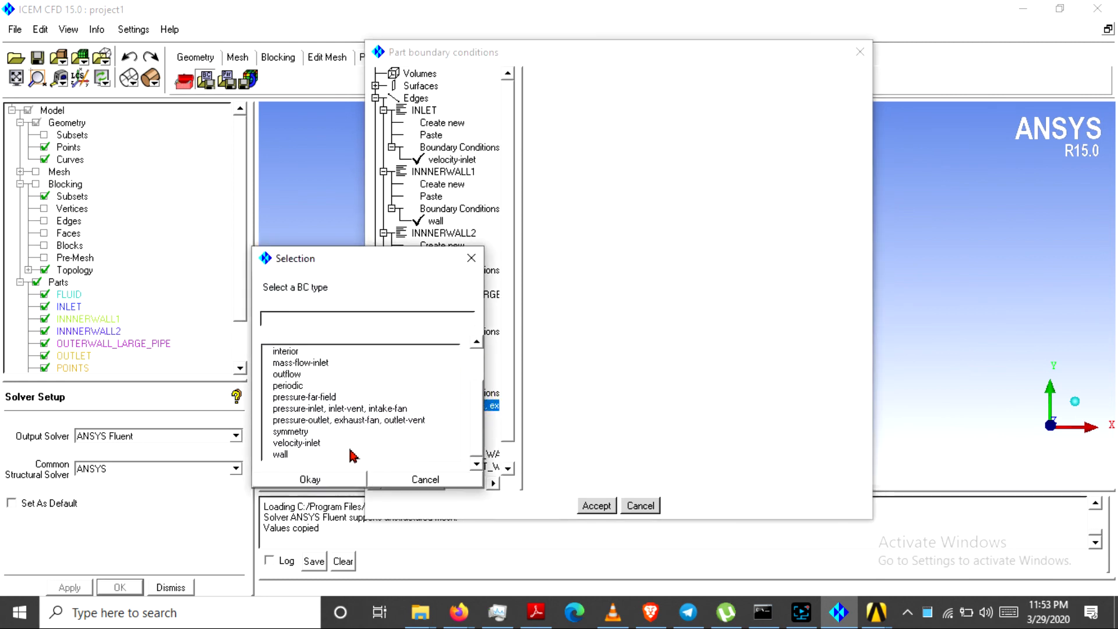
left_click(297, 443)
left_click(309, 479)
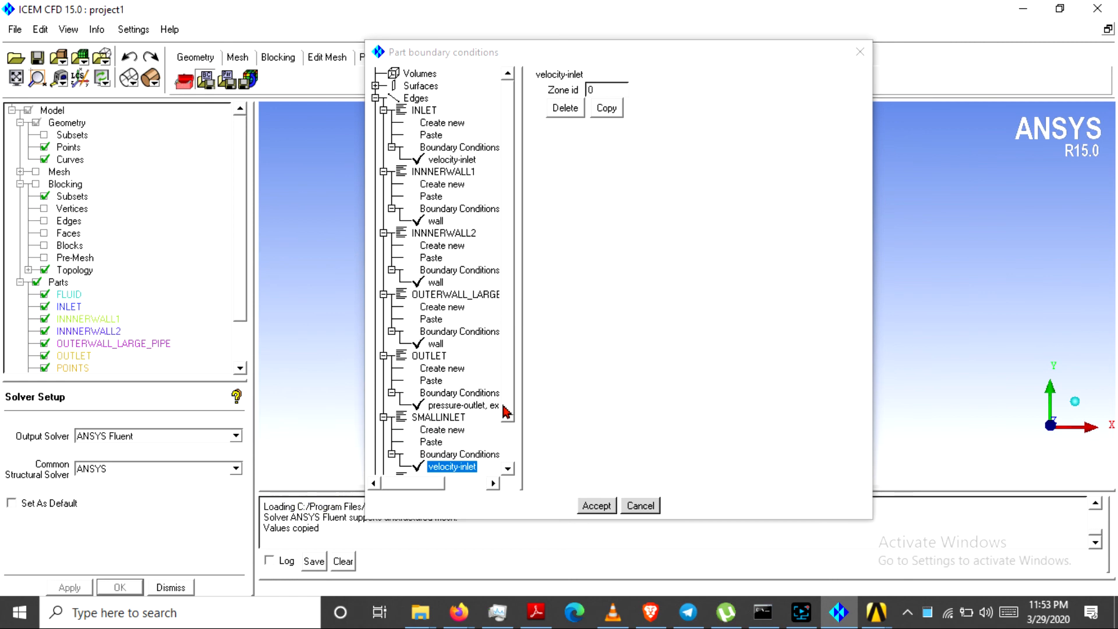
scroll(509, 432, "down", 2)
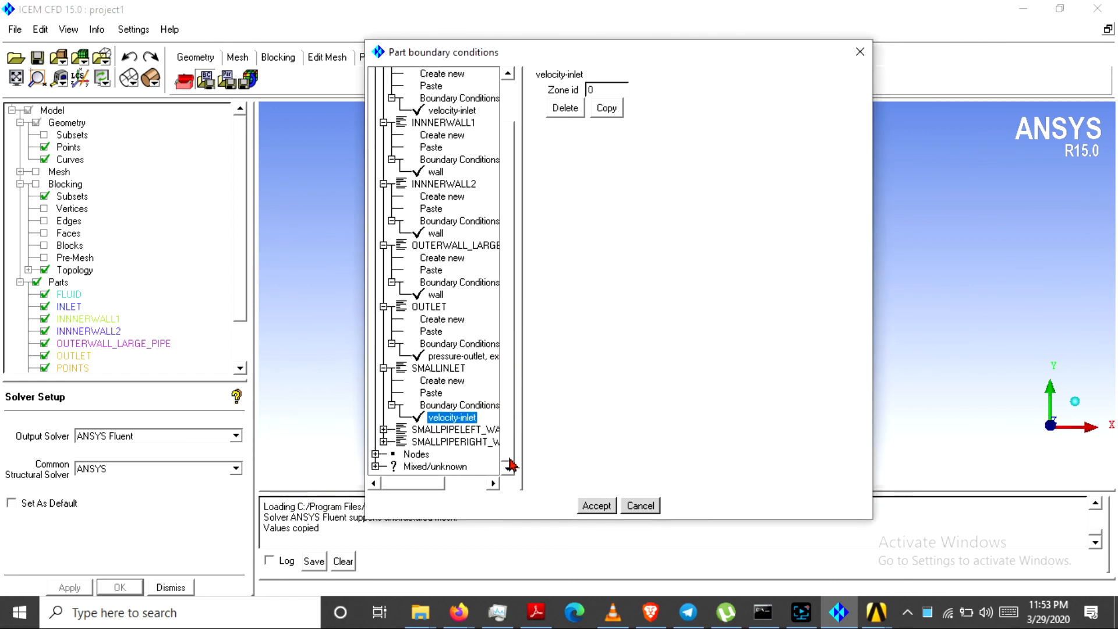
Assign a wall boundary condition to SMALLPIPELEFT_WALL
left_click(384, 430)
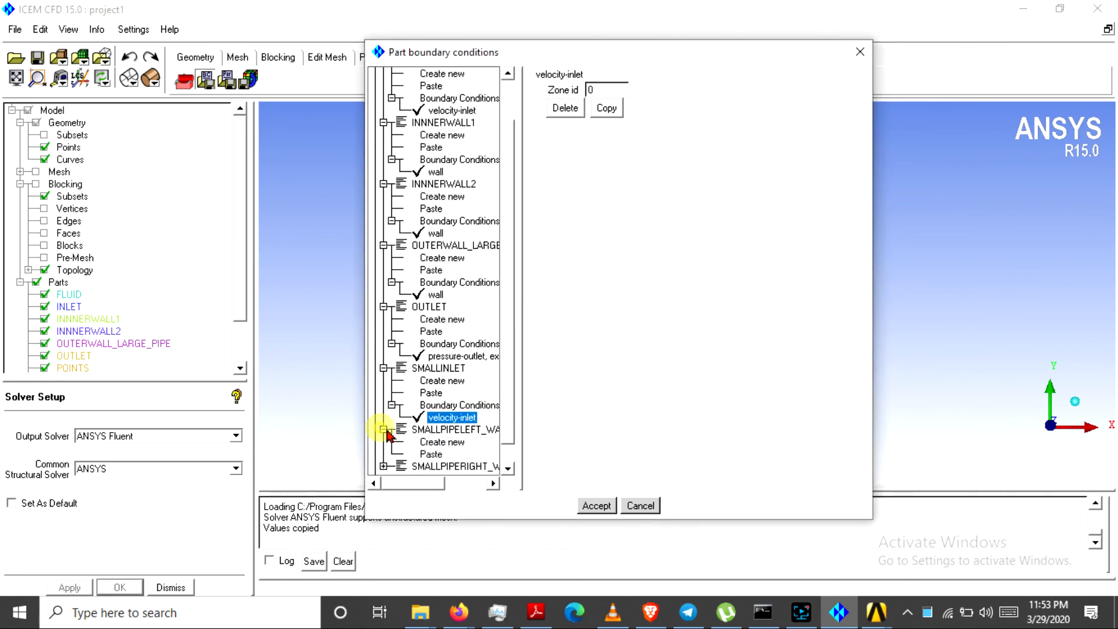
left_click(440, 444)
left_click_drag(472, 377, 473, 413)
left_click(283, 455)
left_click(300, 479)
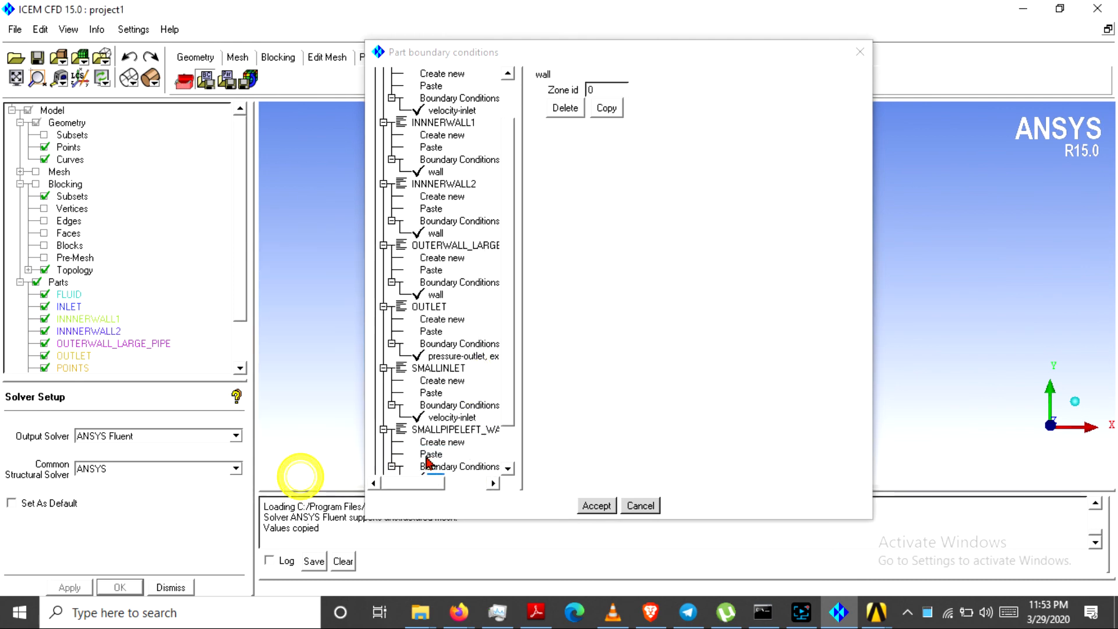
Make SMALLPIPERIGHT_WALL a wall and accept all part boundary conditions
left_click(384, 441)
scroll(503, 443, "down", 1)
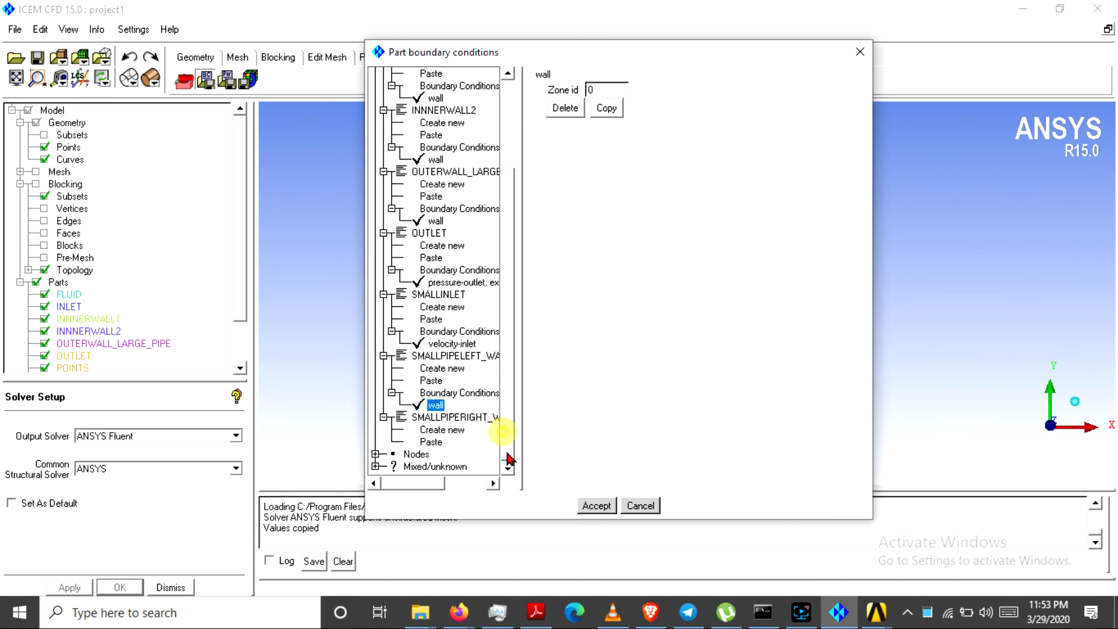
left_click(436, 432)
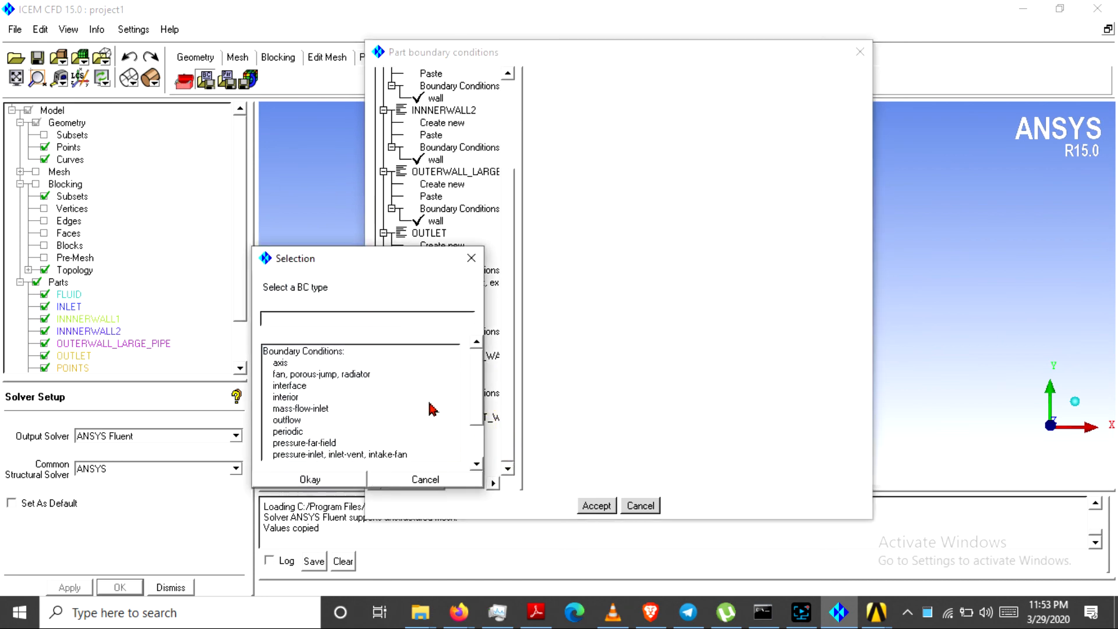
left_click(474, 399)
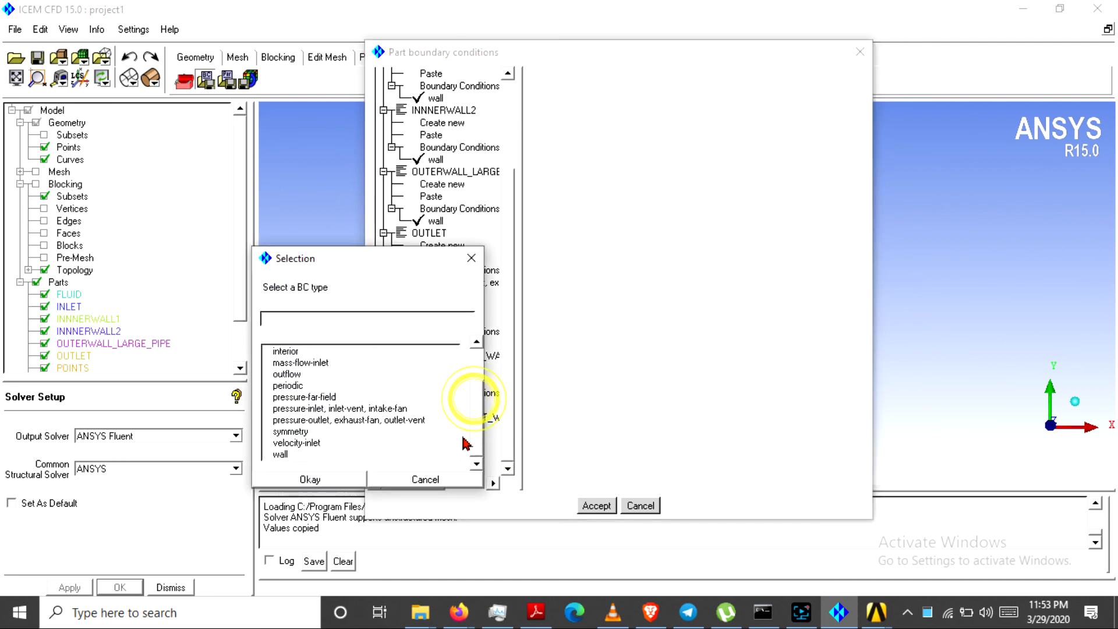
left_click(282, 455)
left_click(307, 479)
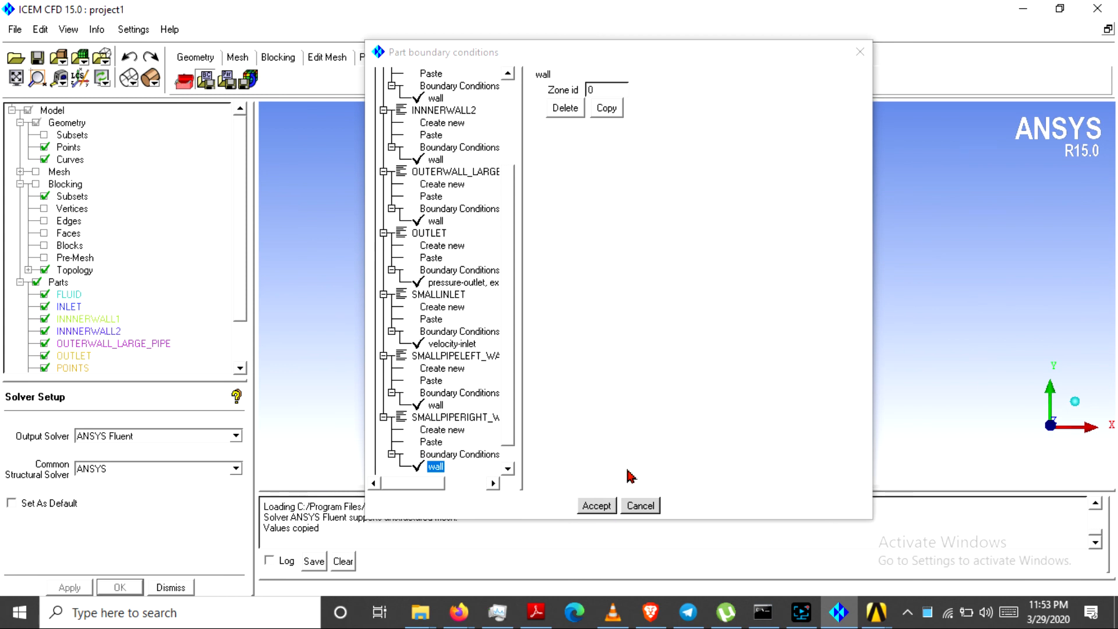
left_click(598, 505)
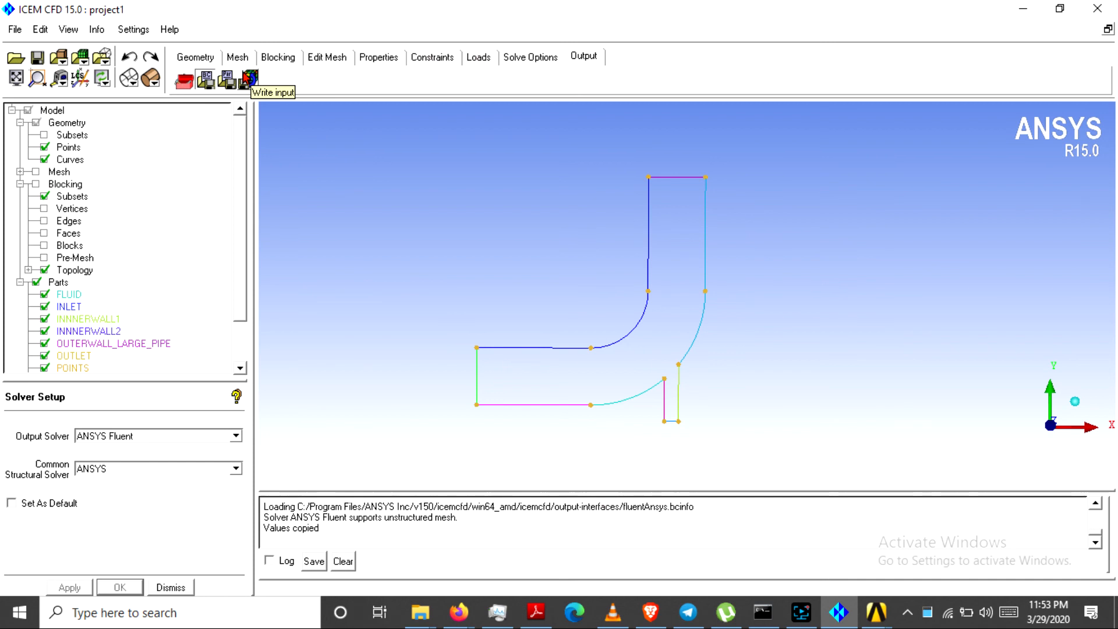
Write the boundary data as hex (hex.fbc, hex.atr), replacing the old file, and save project1
left_click(249, 81)
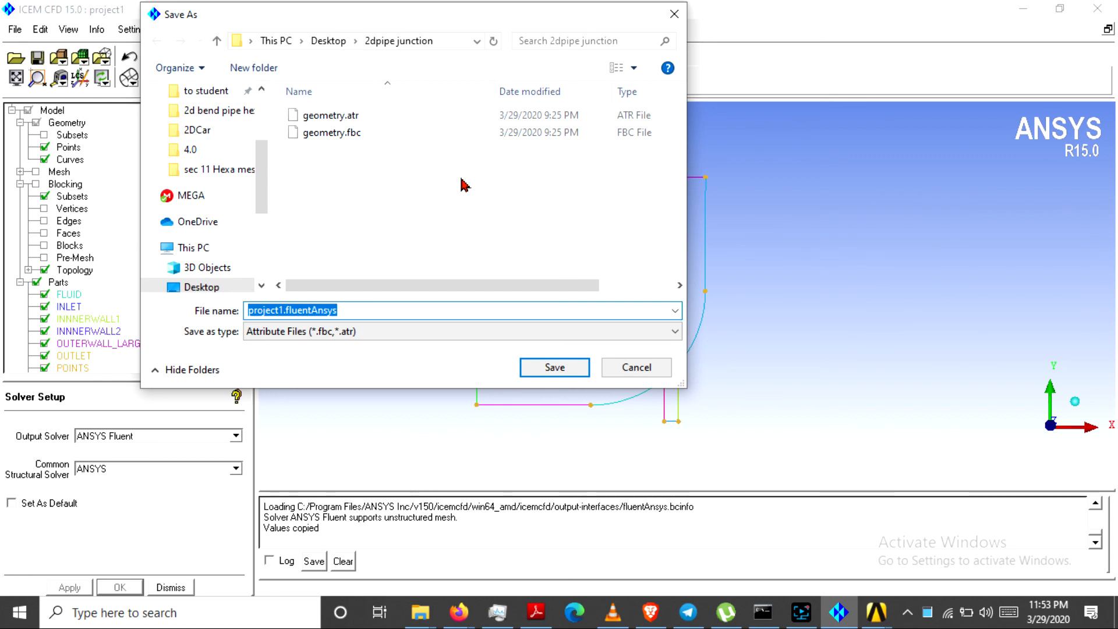
left_click(499, 332)
left_click(352, 356)
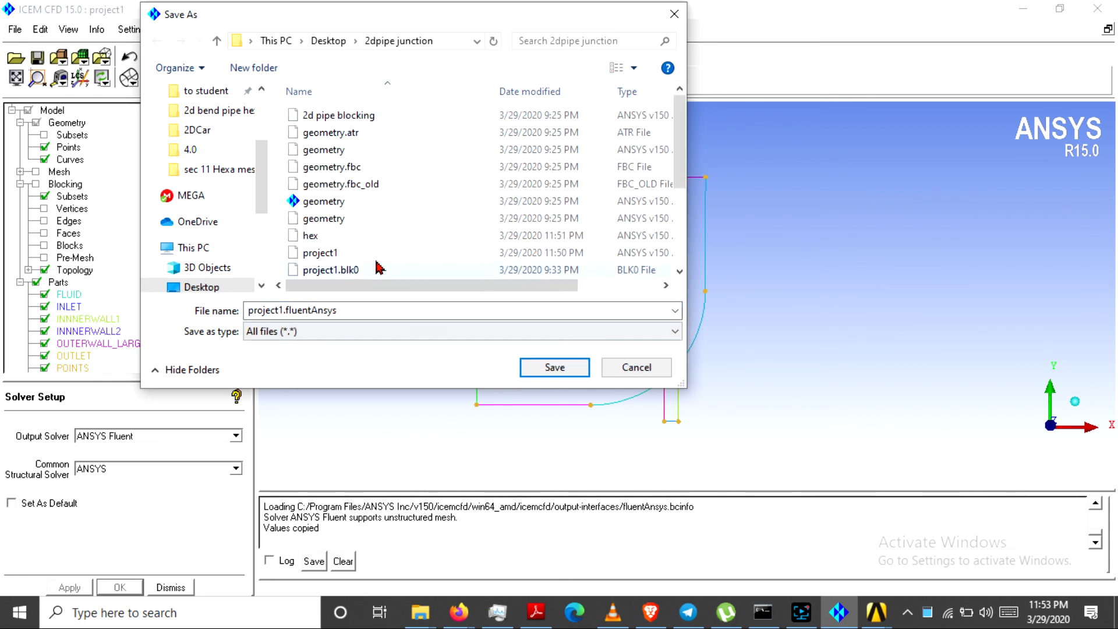
scroll(411, 213, "down", 3)
scroll(411, 209, "up", 2)
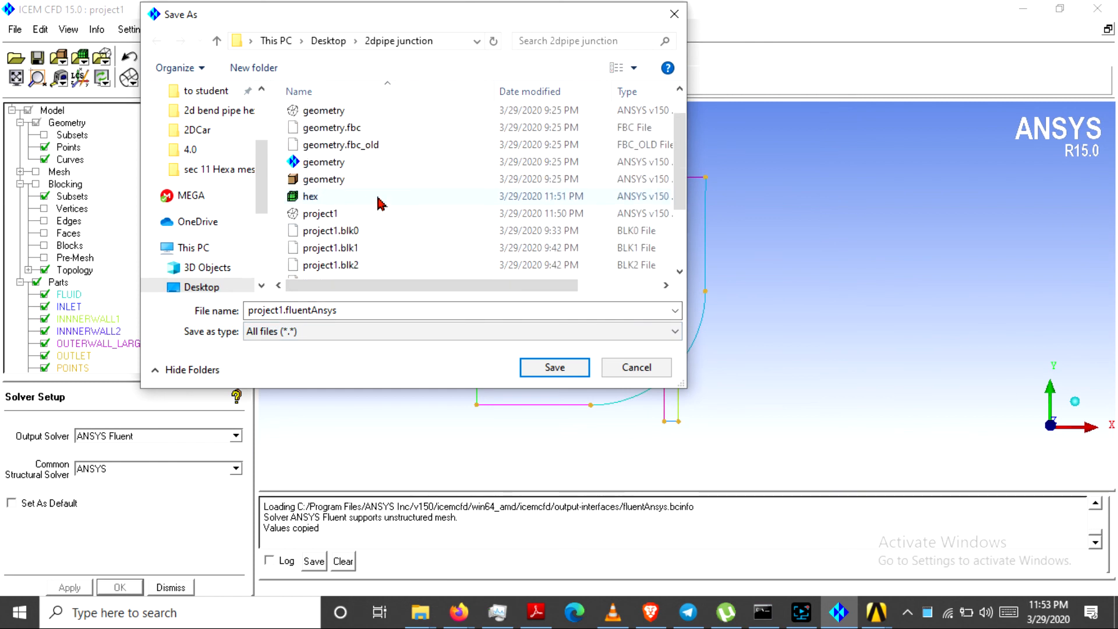
left_click(384, 198)
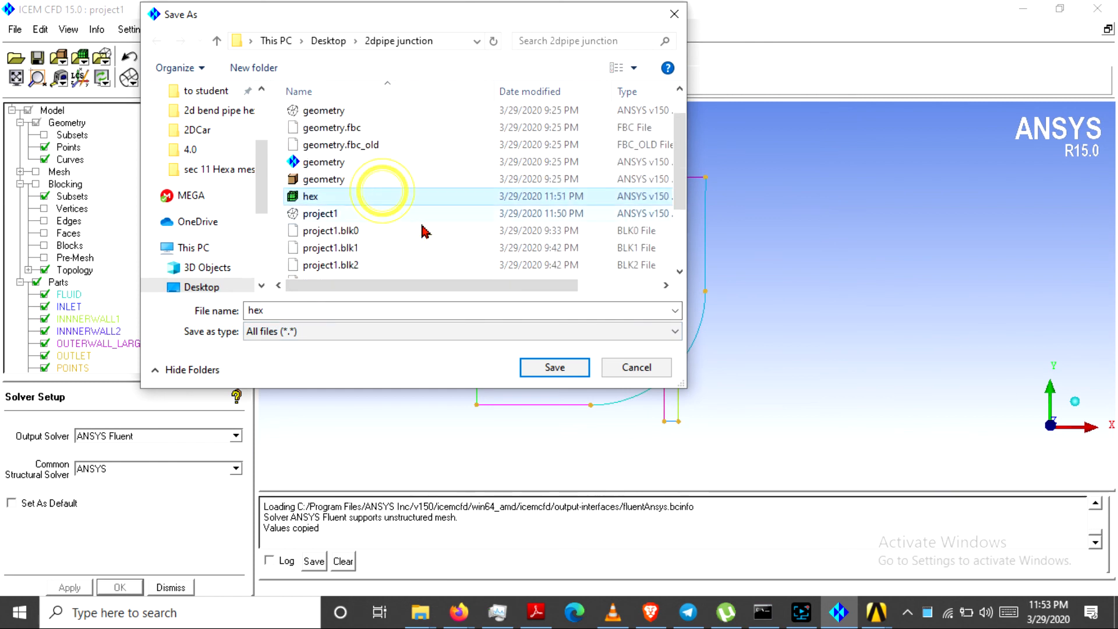
left_click(557, 369)
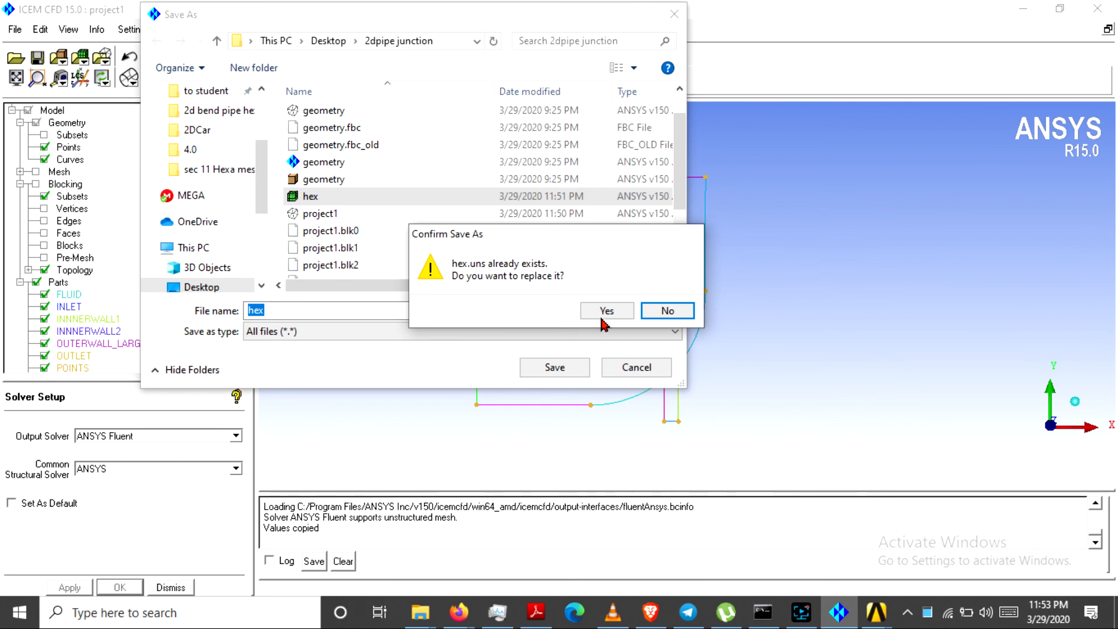
left_click(608, 311)
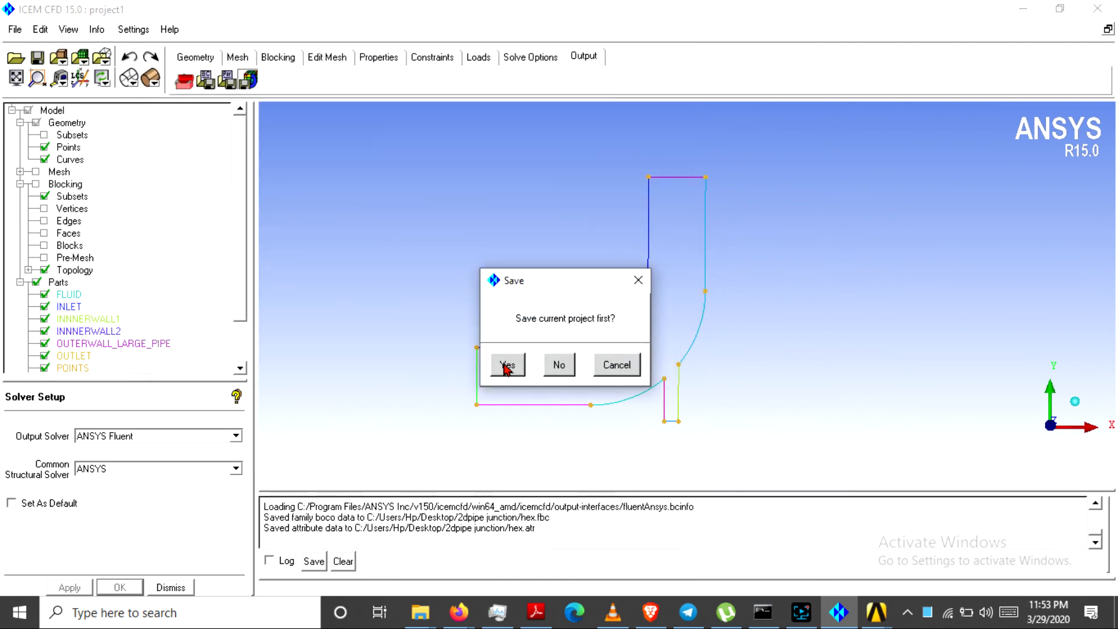
left_click(504, 365)
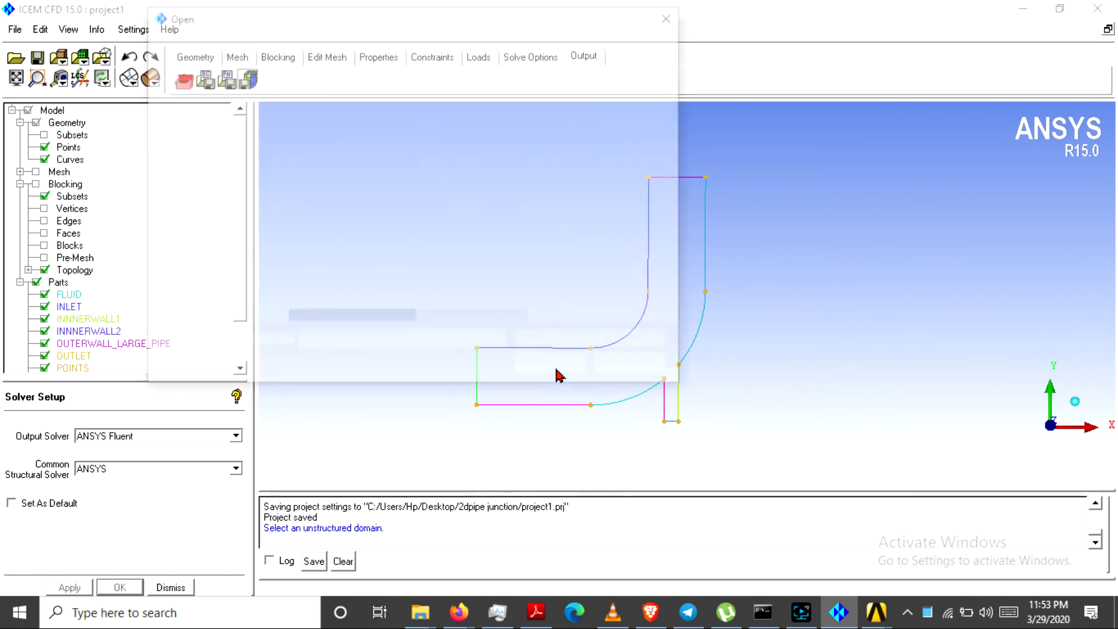
Translate hex.uns into a 2D Fluent mesh with output file ./2dpipejunction
left_click(339, 116)
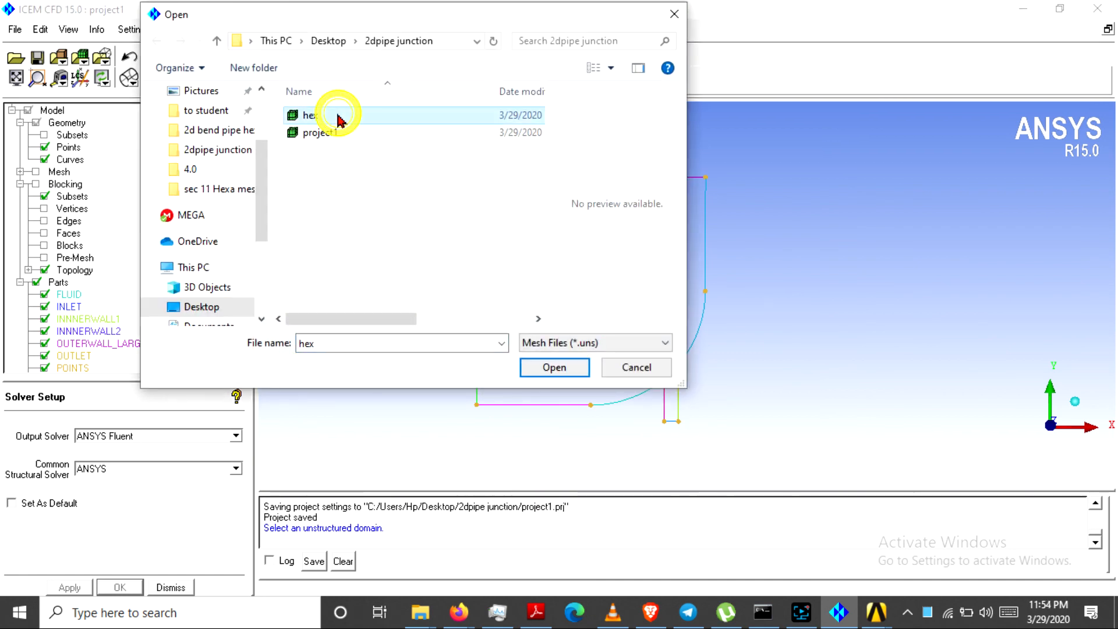
left_click(554, 368)
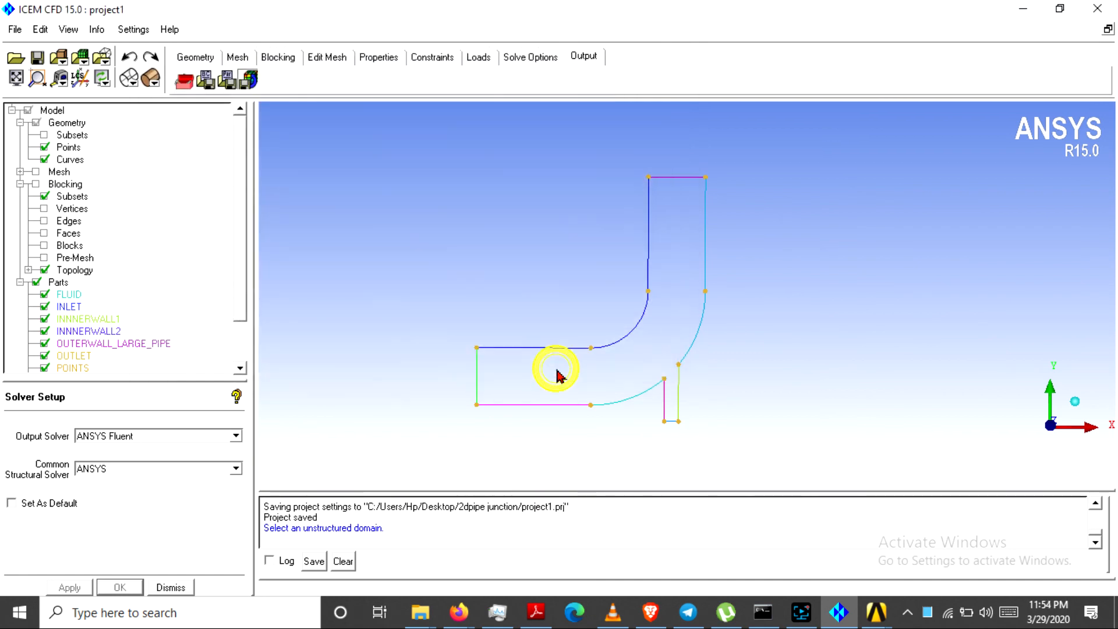
left_click_drag(369, 252, 410, 195)
left_click(417, 265)
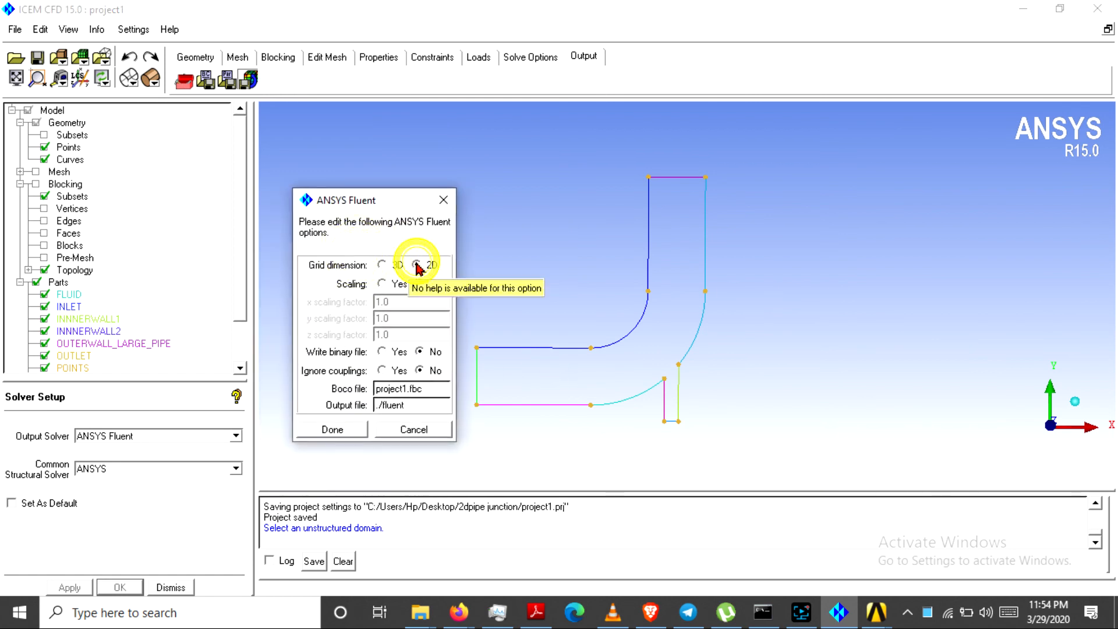
left_click(441, 404)
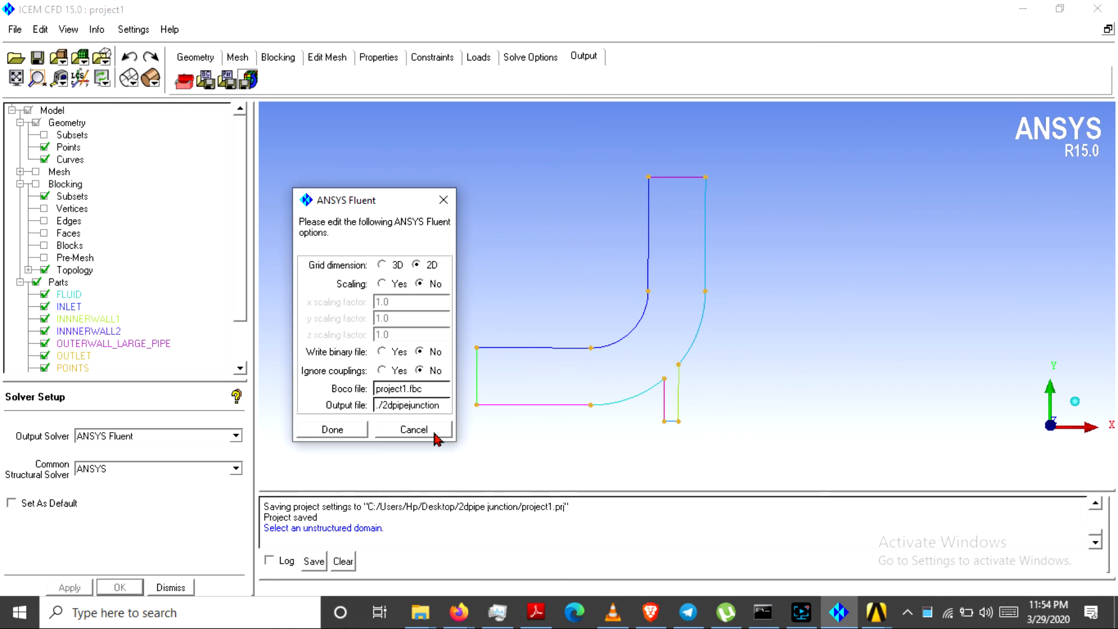
left_click(340, 430)
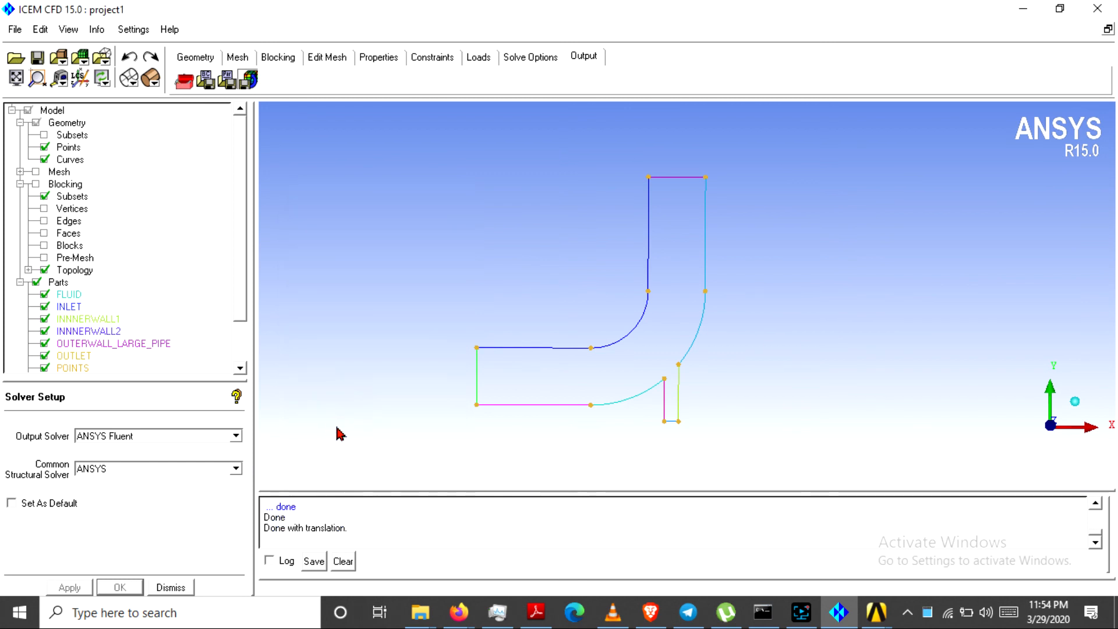
Find and select the 125 KB 2dpipejunction.msh in the Desktop's 2dpipe junction folder
left_click(421, 612)
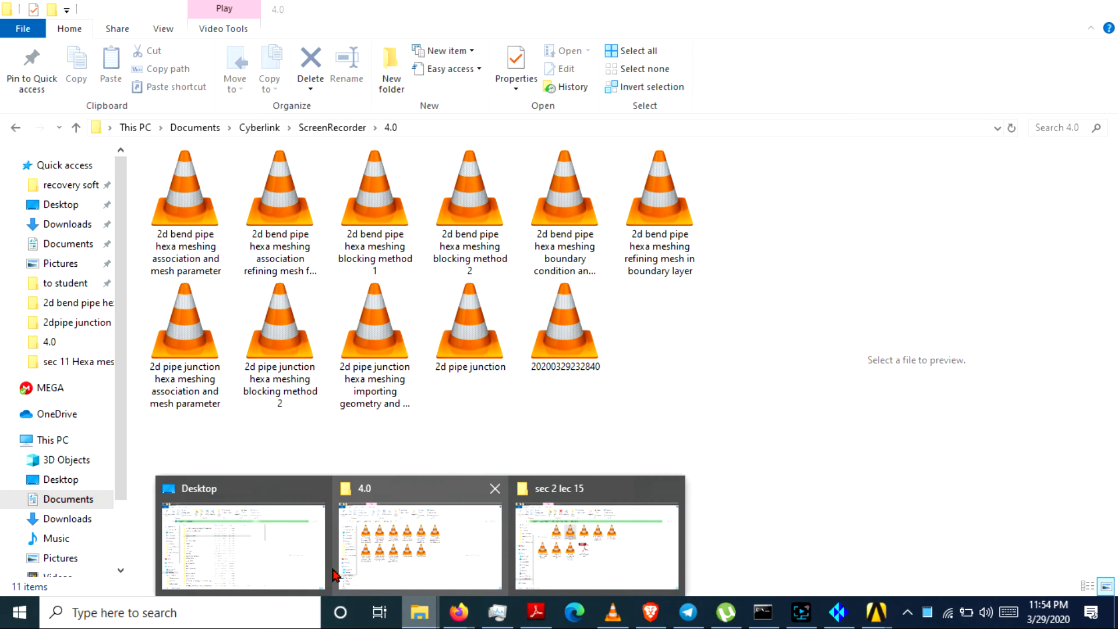
left_click(264, 512)
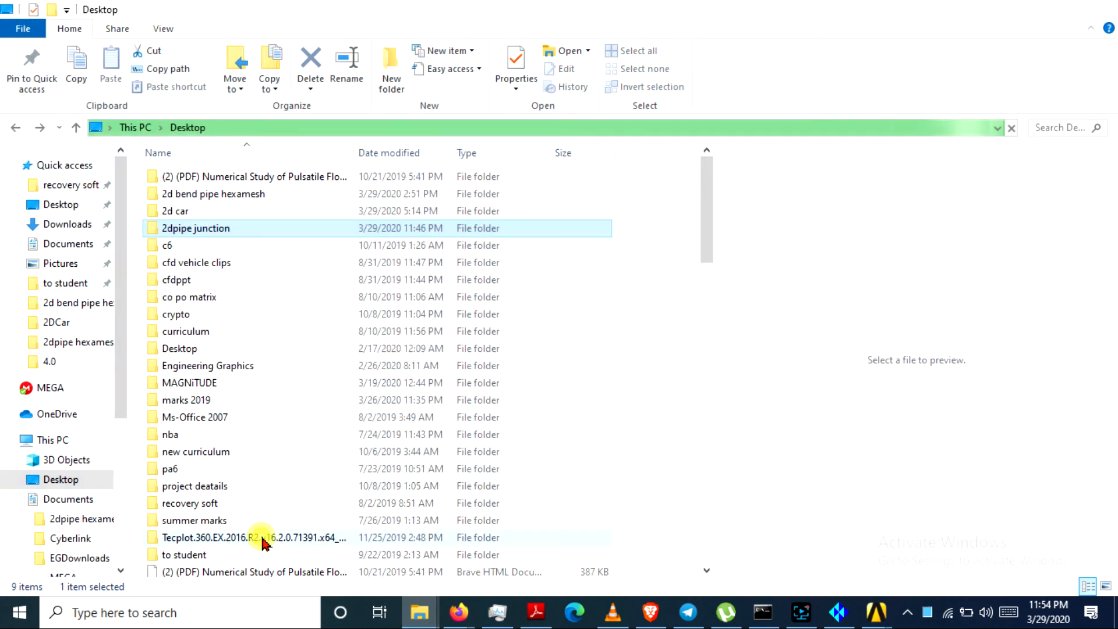
double_click(220, 228)
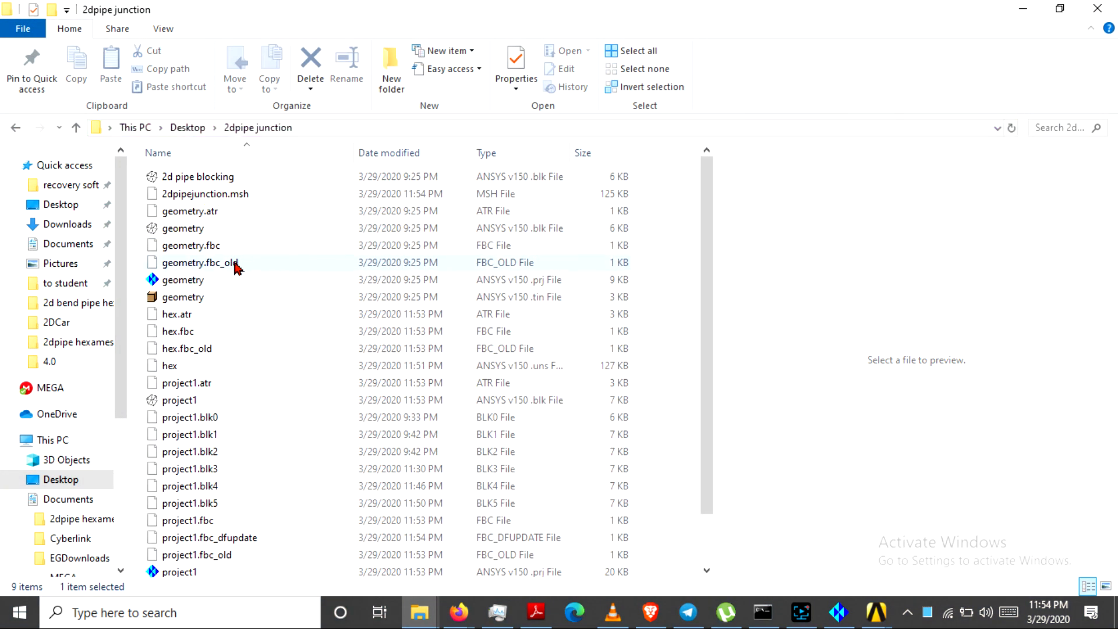
left_click(237, 195)
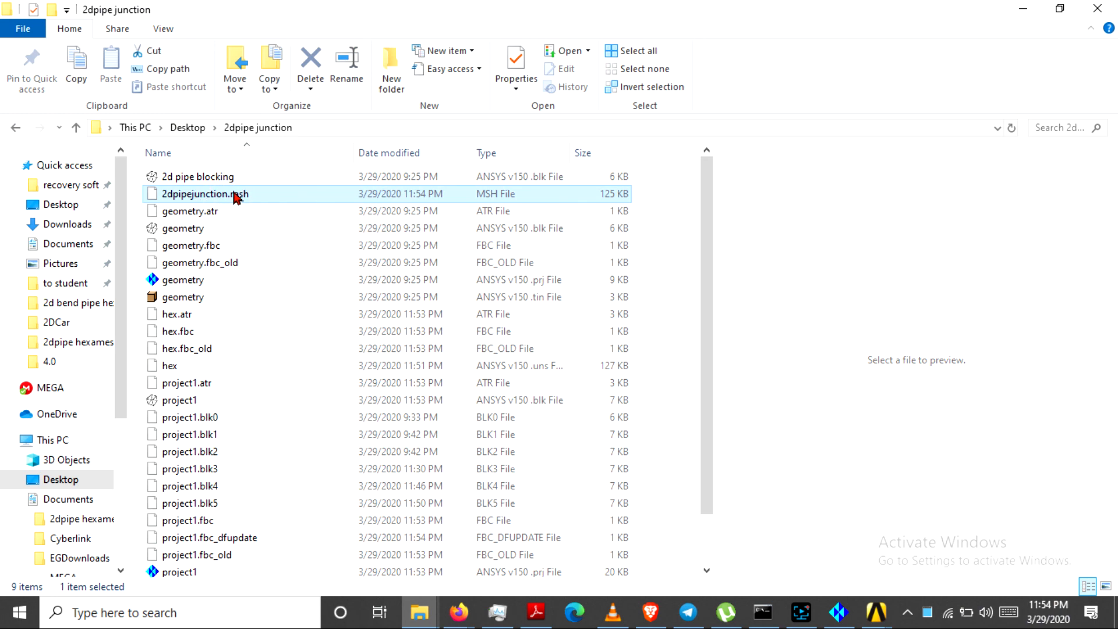